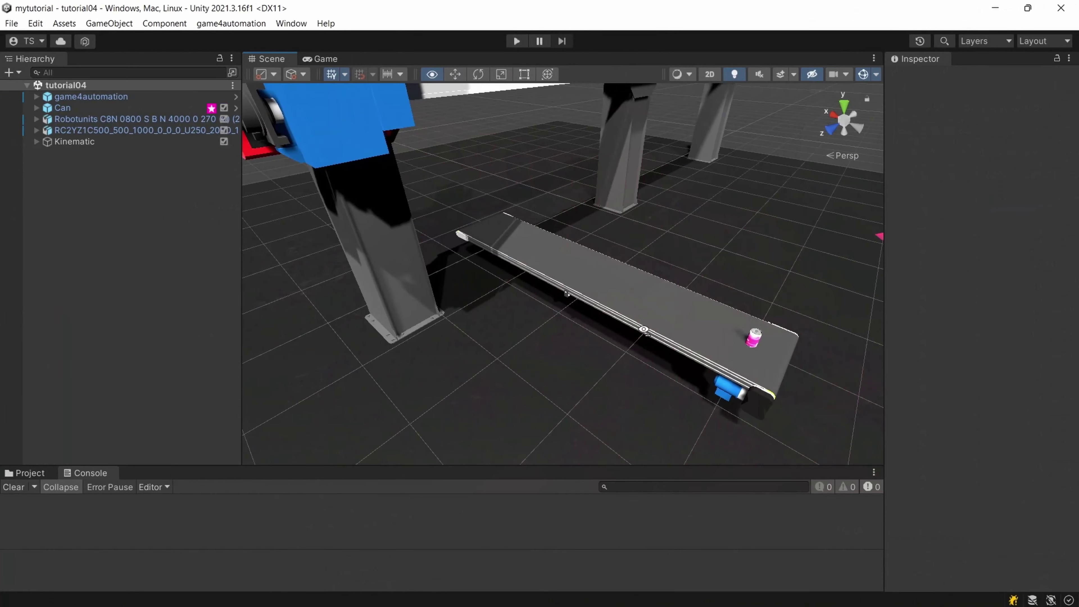
Examine the lower conveyor with the can on it and the gantry standing above it in the scene
left_click_drag(565, 323, 614, 317, "alt")
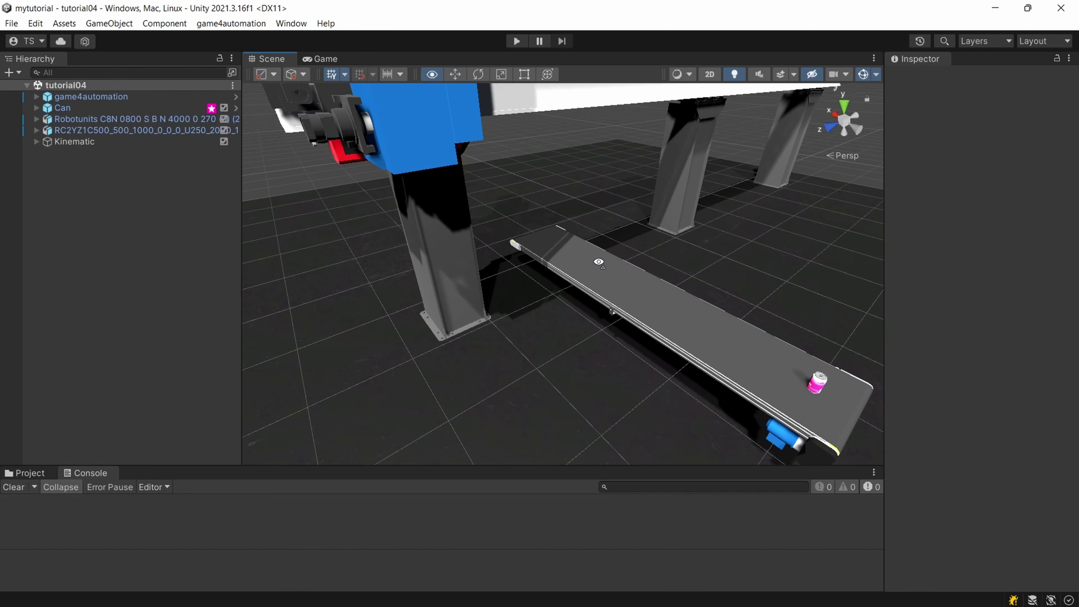
left_click_drag(598, 262, 636, 264, "alt")
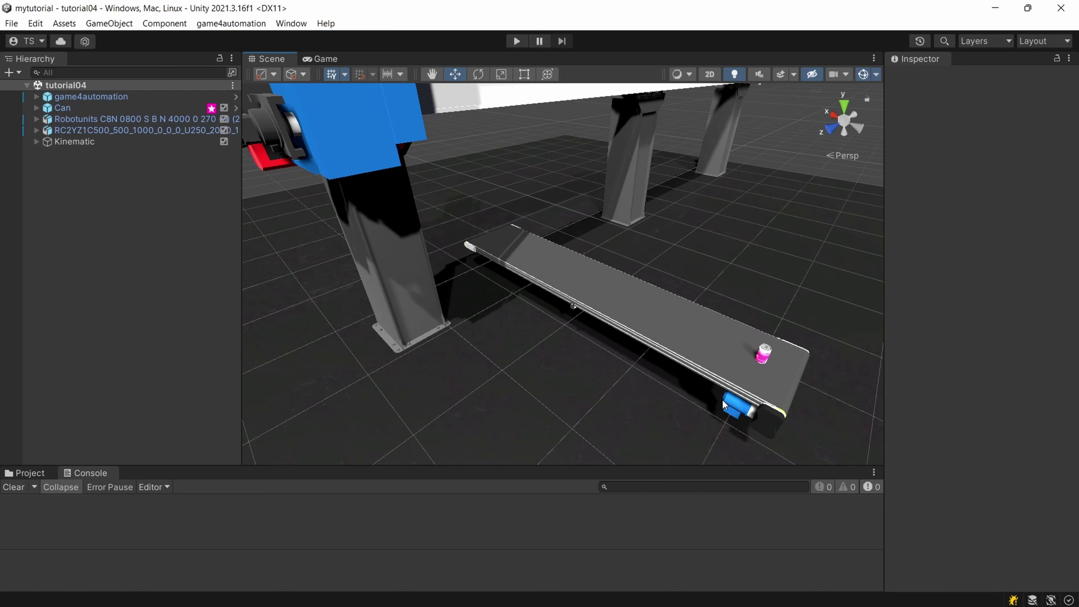
right_click_drag(594, 242, 522, 249)
middle_click_drag(592, 184, 568, 245)
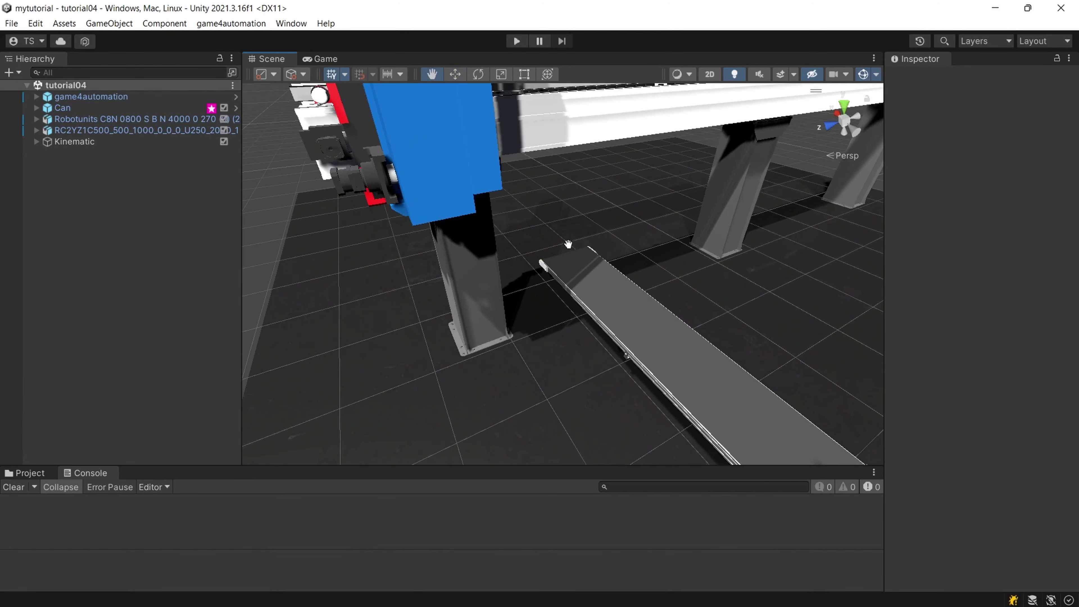
right_click_drag(566, 280, 600, 273)
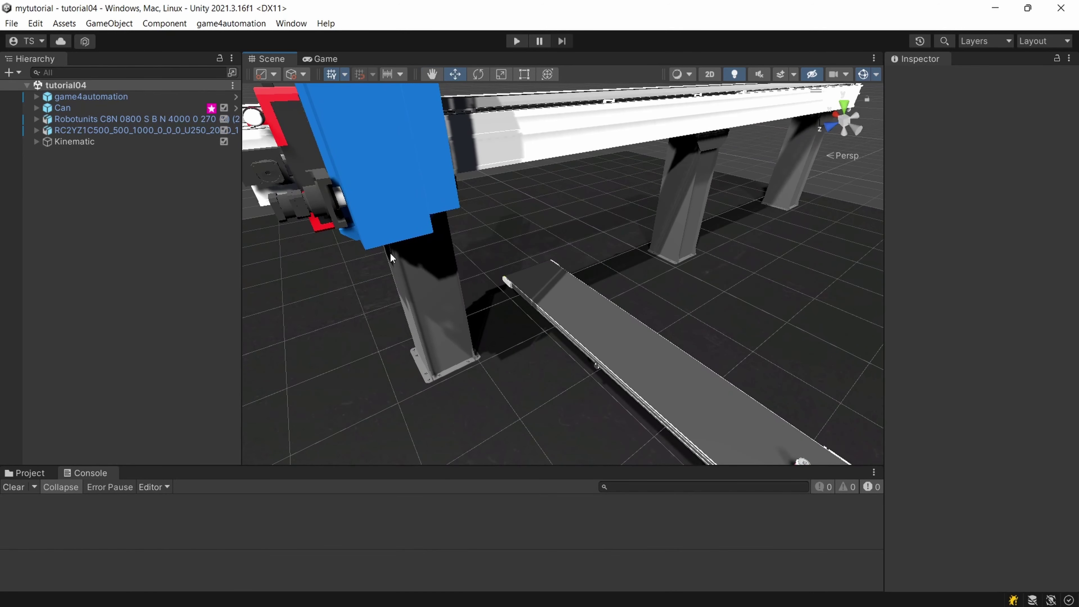
right_click_drag(563, 314, 590, 333)
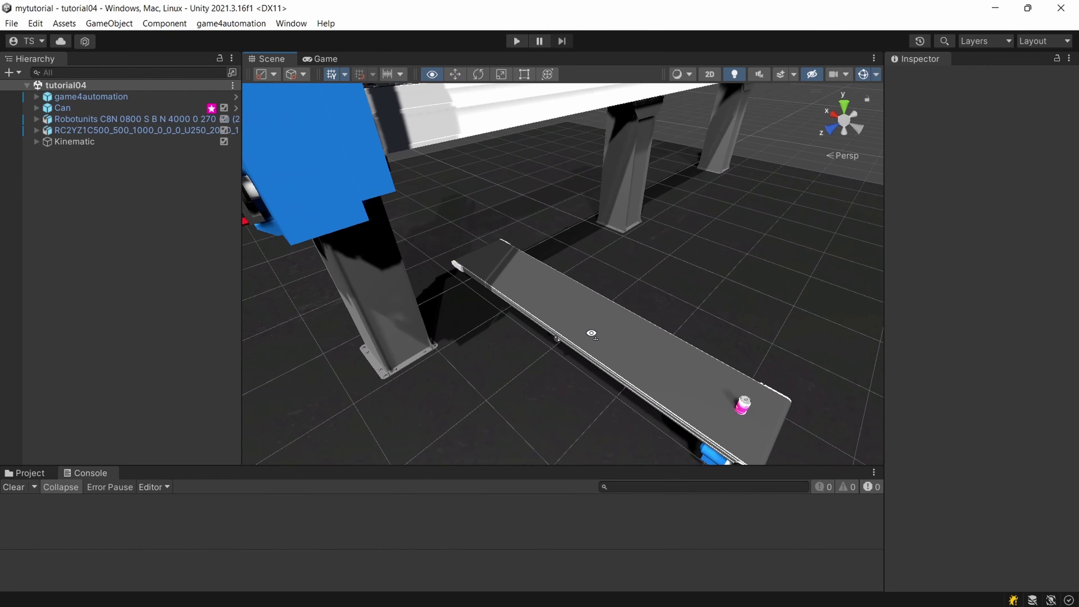
scroll(518, 331, "up", 3)
middle_click_drag(518, 331, 542, 334)
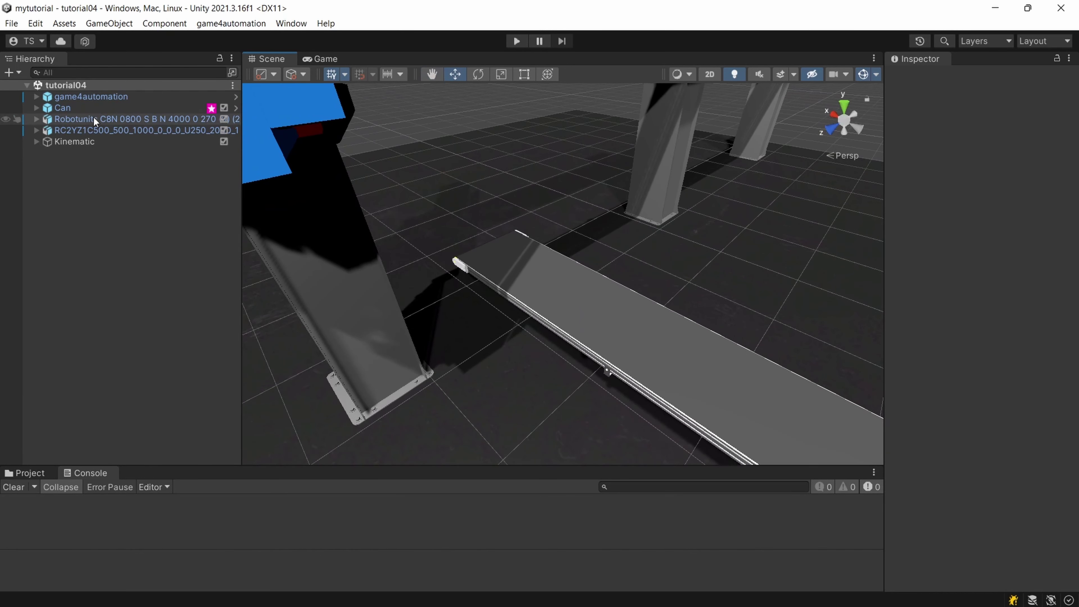
Create an empty game object at the root of the tutorial04 scene and name it Sensor
left_click(75, 86)
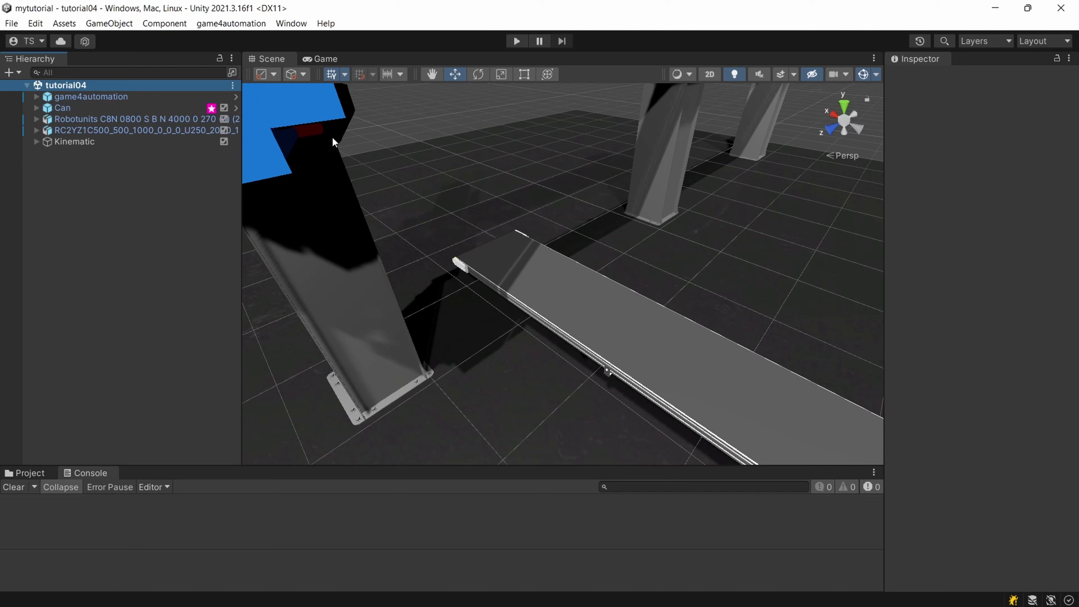
left_click(361, 109)
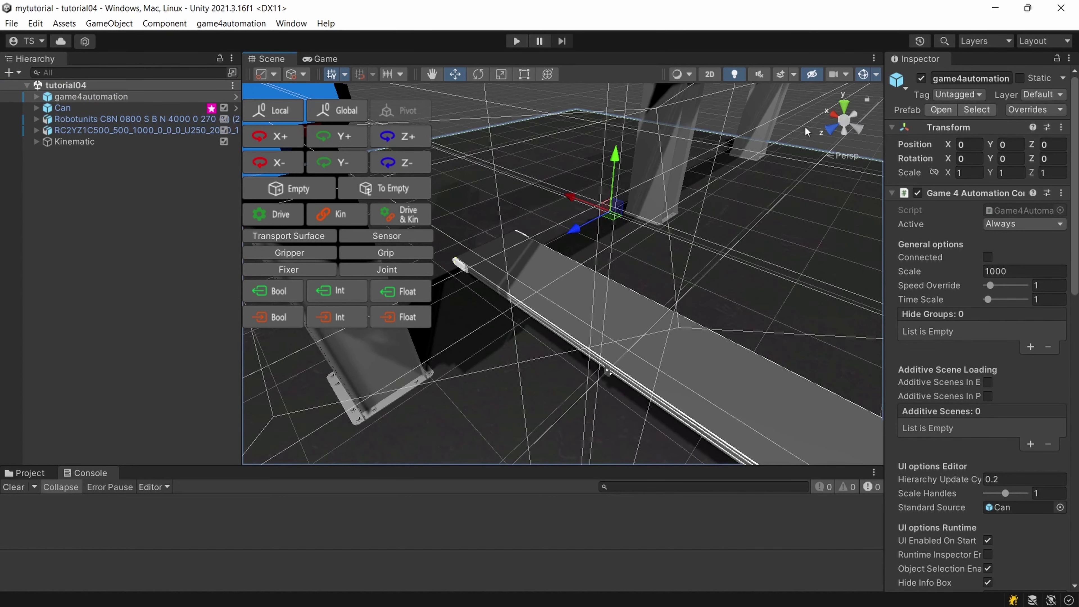
left_click(114, 86)
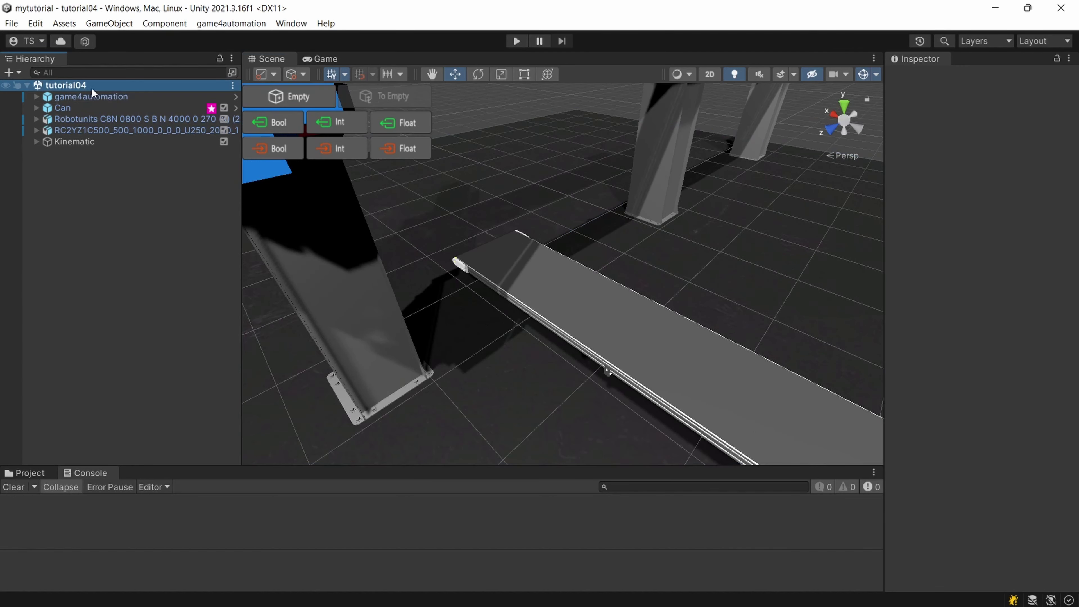
left_click(322, 101)
left_click(107, 151)
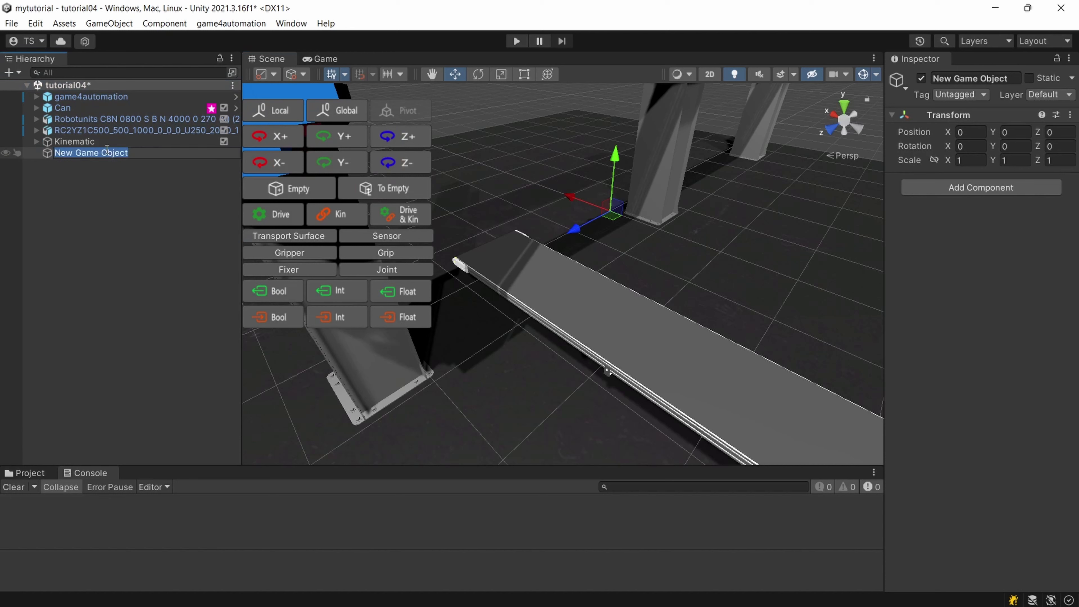
type("Sensor")
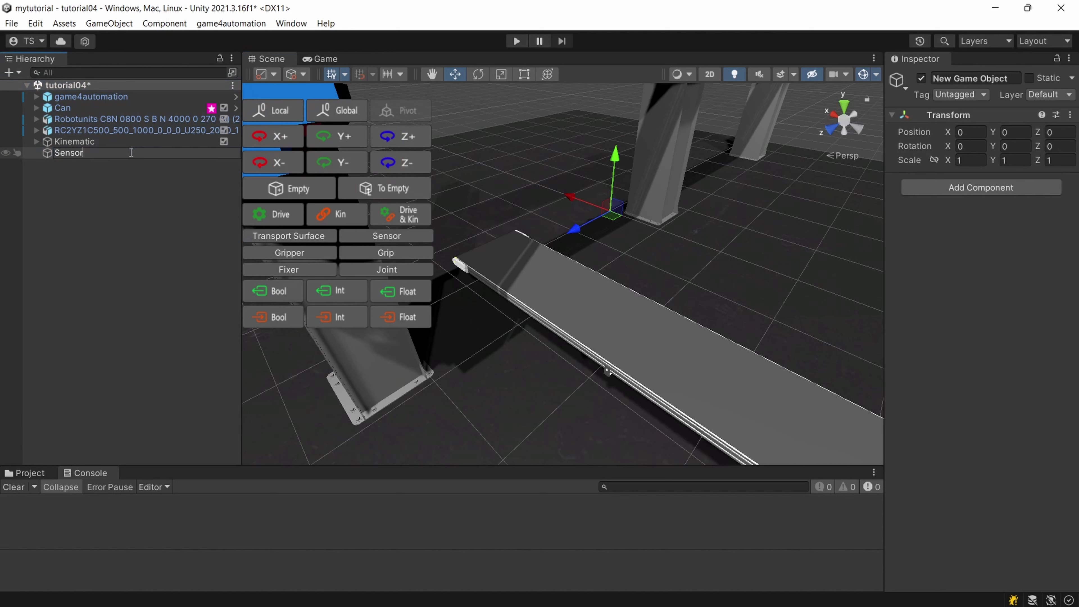
key("Return")
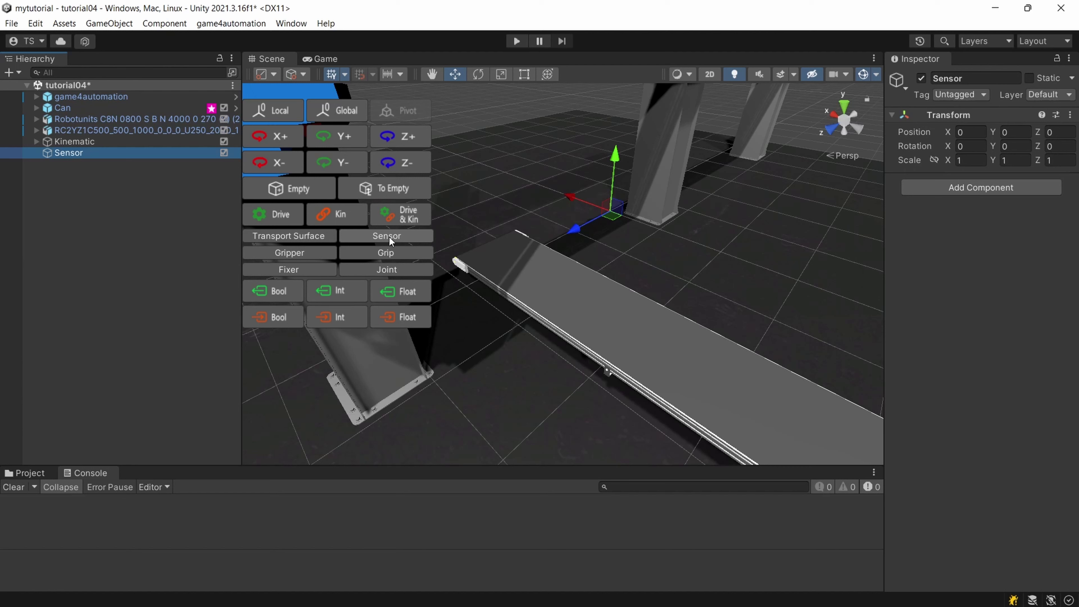
left_click(995, 188)
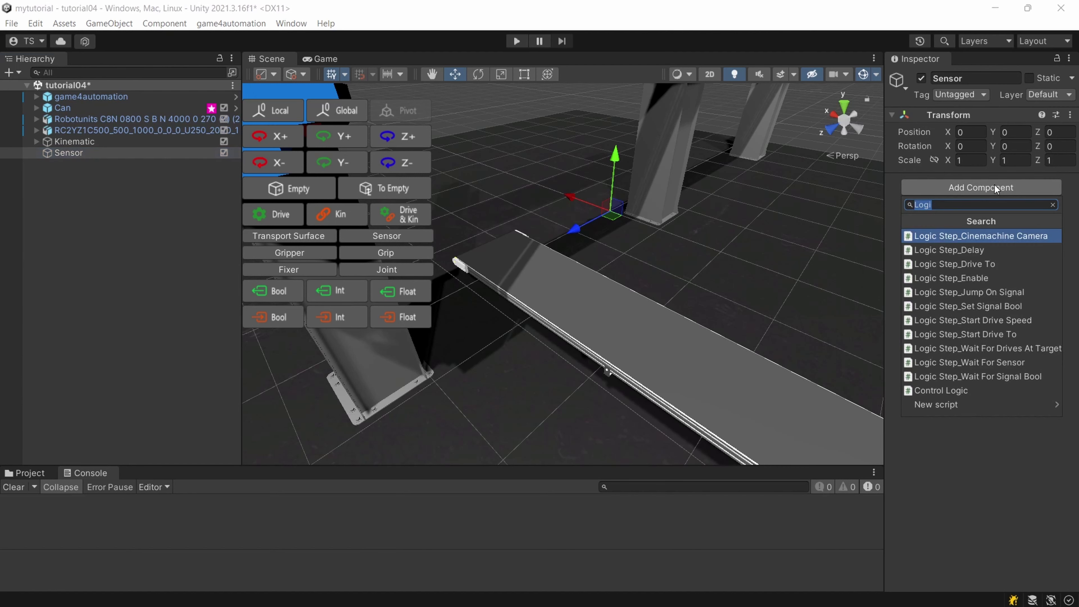
type("Senso")
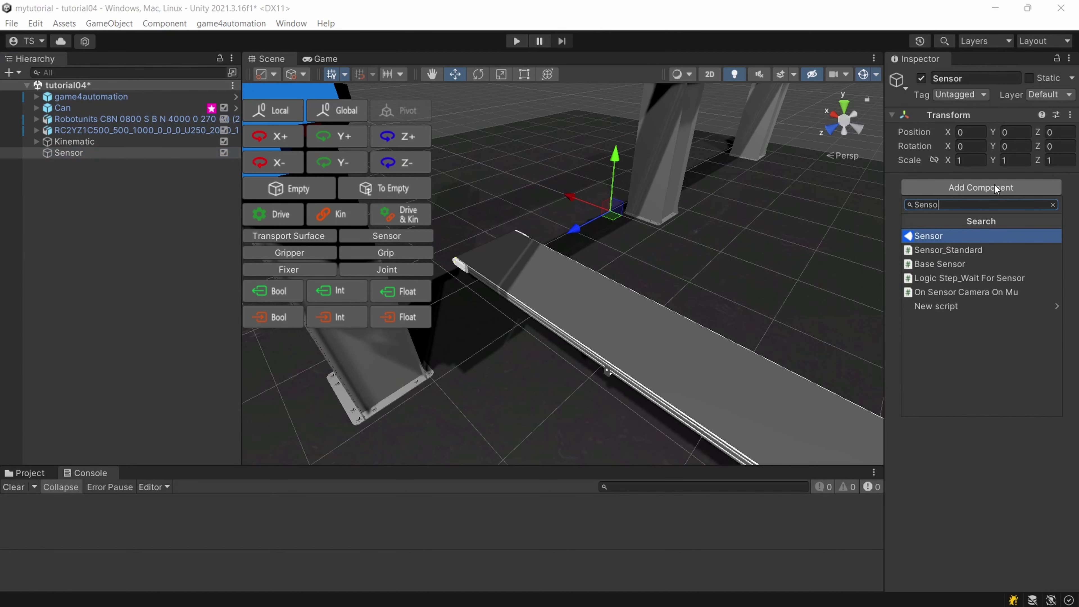
key("BackSpace")
key("BackSpace")
key("BackSpace")
key("BackSpace")
key("BackSpace")
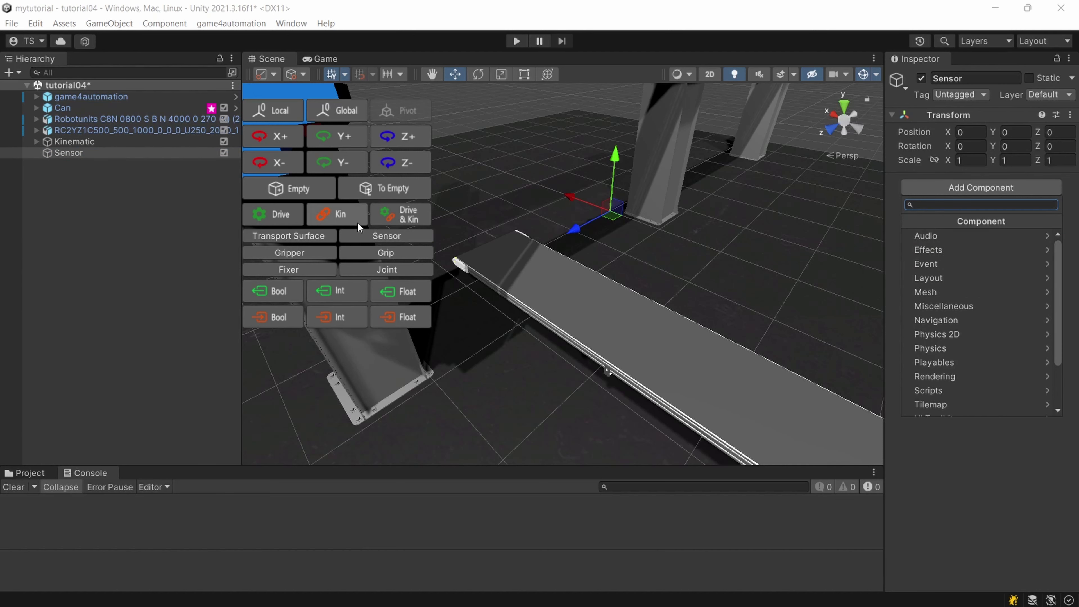
Add a game4automation Sensor component to the new Sensor object
left_click(384, 236)
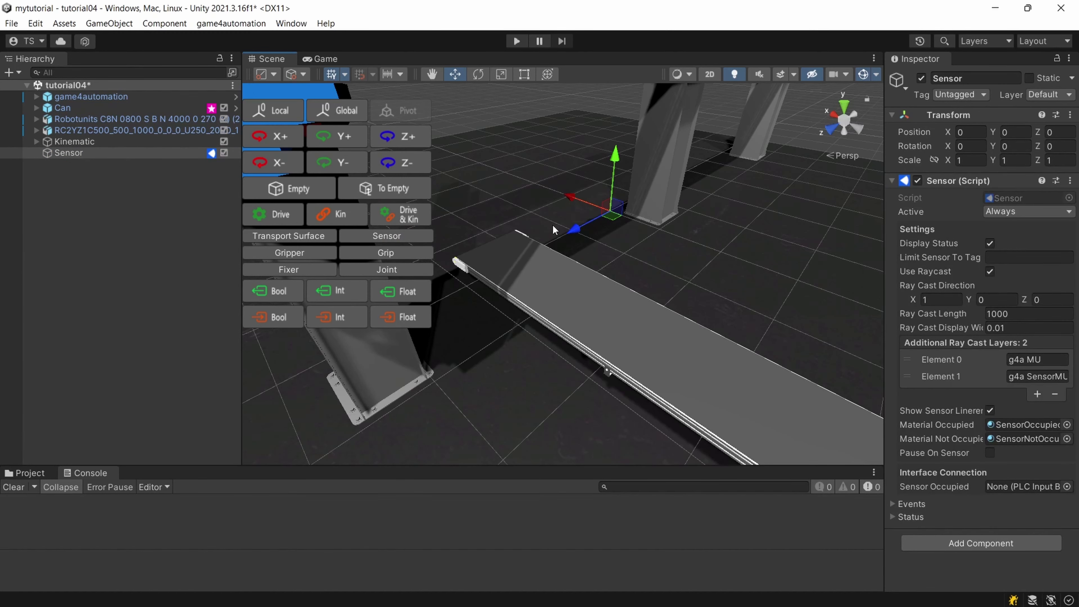
scroll(646, 233, "up", 3)
right_click_drag(644, 228, 684, 224)
scroll(648, 212, "up", 3)
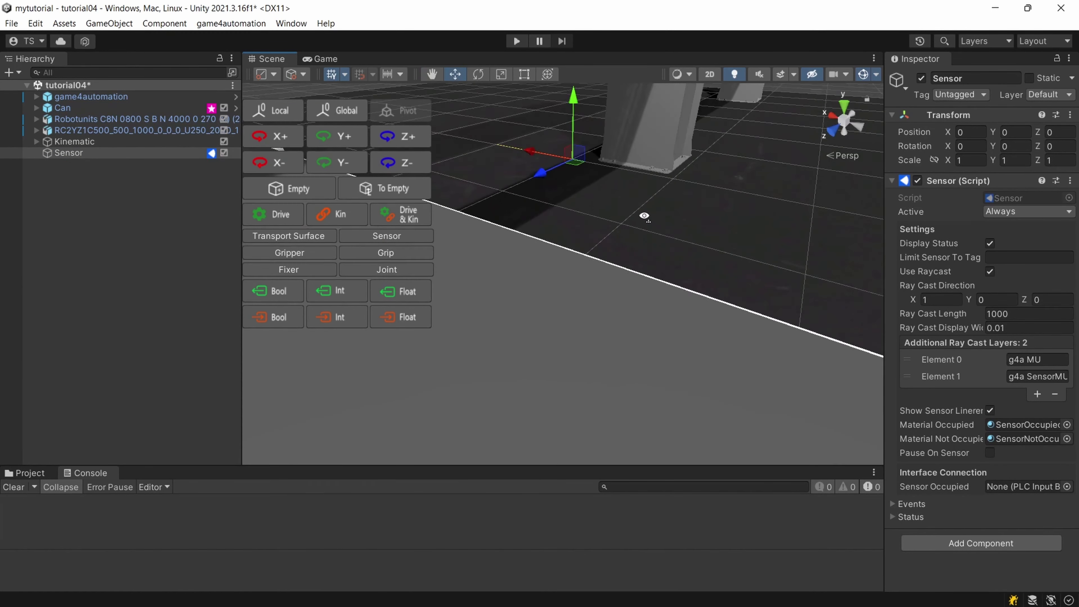
Examine the sensor's ray and its direction at the scene origin in relation to the nearby conveyor
mouse_move(639, 202)
middle_mouse_down()
mouse_move(650, 266)
mouse_move(619, 205)
middle_mouse_up()
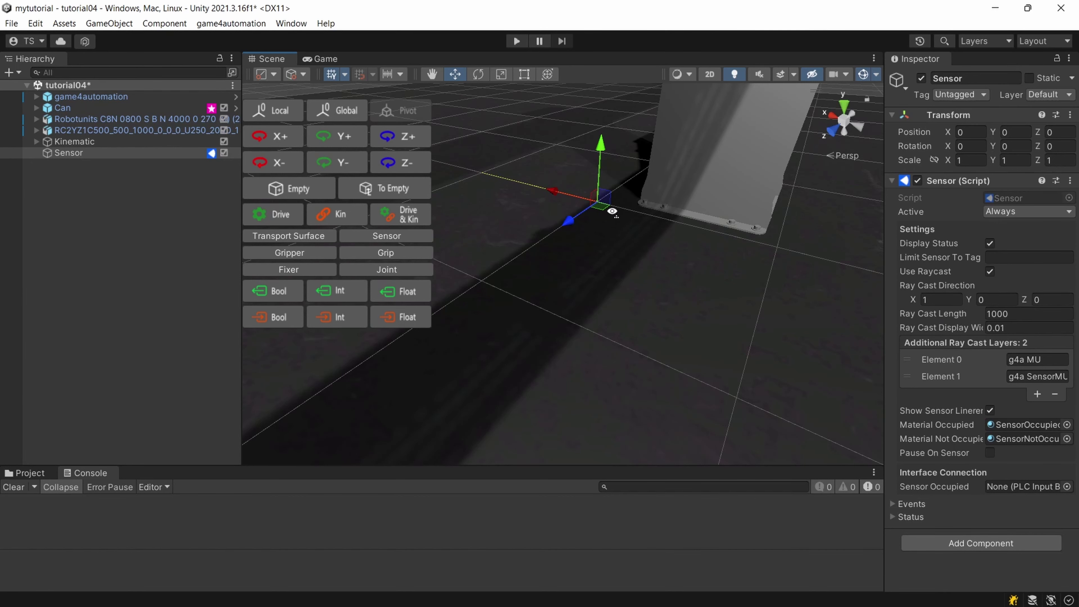
right_click_drag(612, 212, 581, 238)
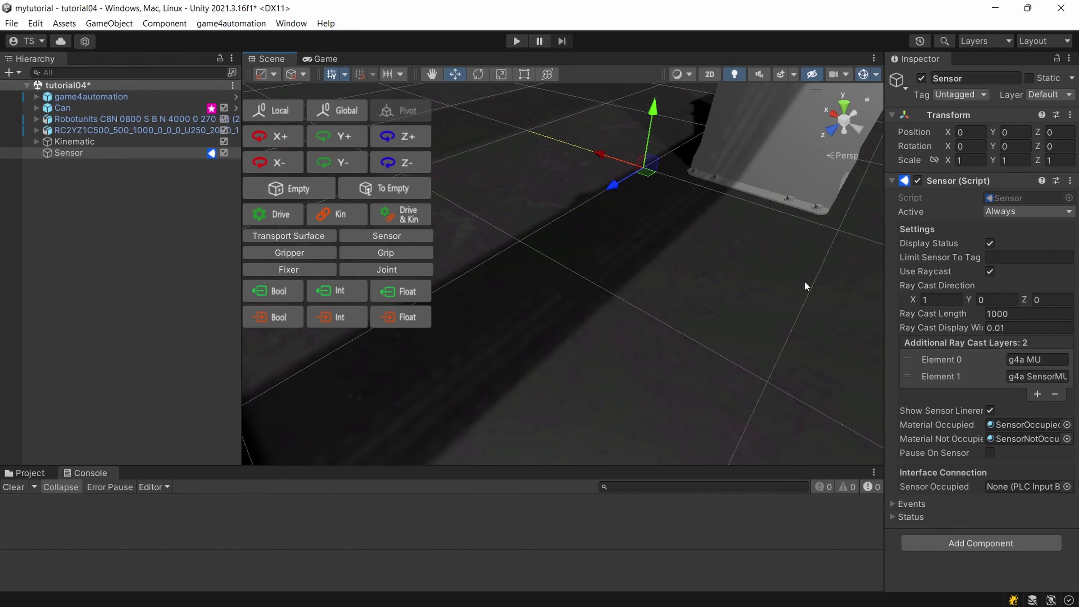
right_click_drag(693, 266, 652, 218)
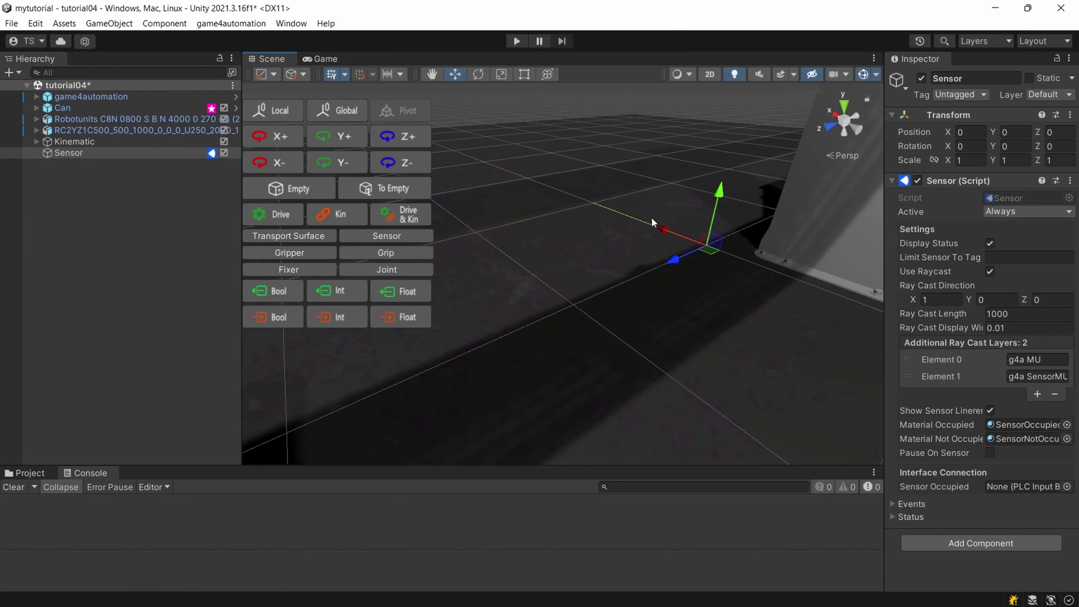
scroll(790, 294, "down", 3)
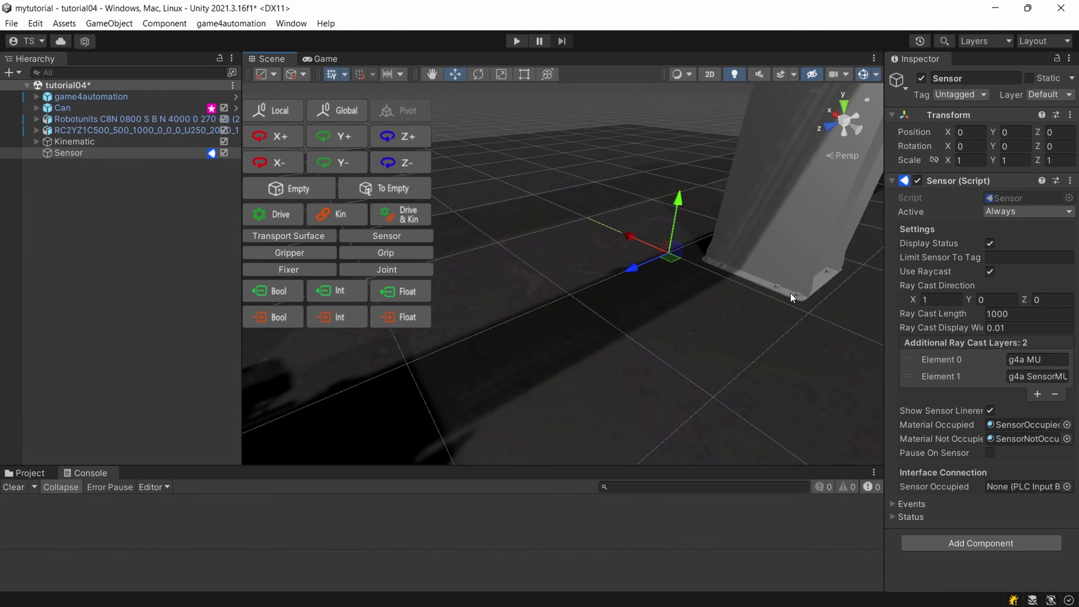
scroll(790, 294, "down", 3)
mouse_move(666, 302)
right_mouse_down()
mouse_move(670, 316)
mouse_move(685, 307)
right_mouse_up()
middle_click_drag(631, 321, 675, 317)
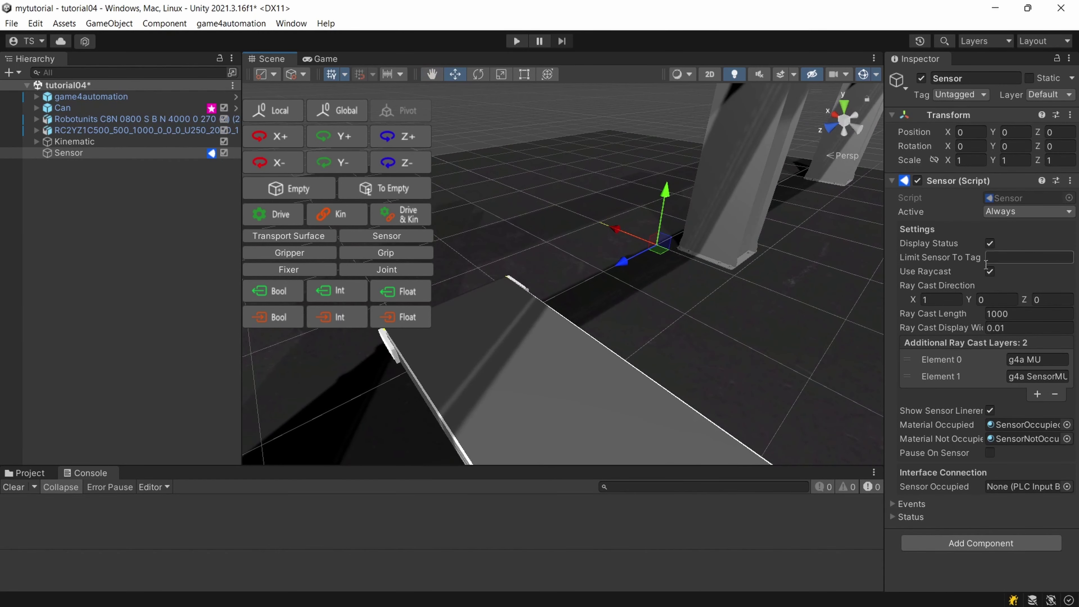
middle_click_drag(596, 277, 861, 275)
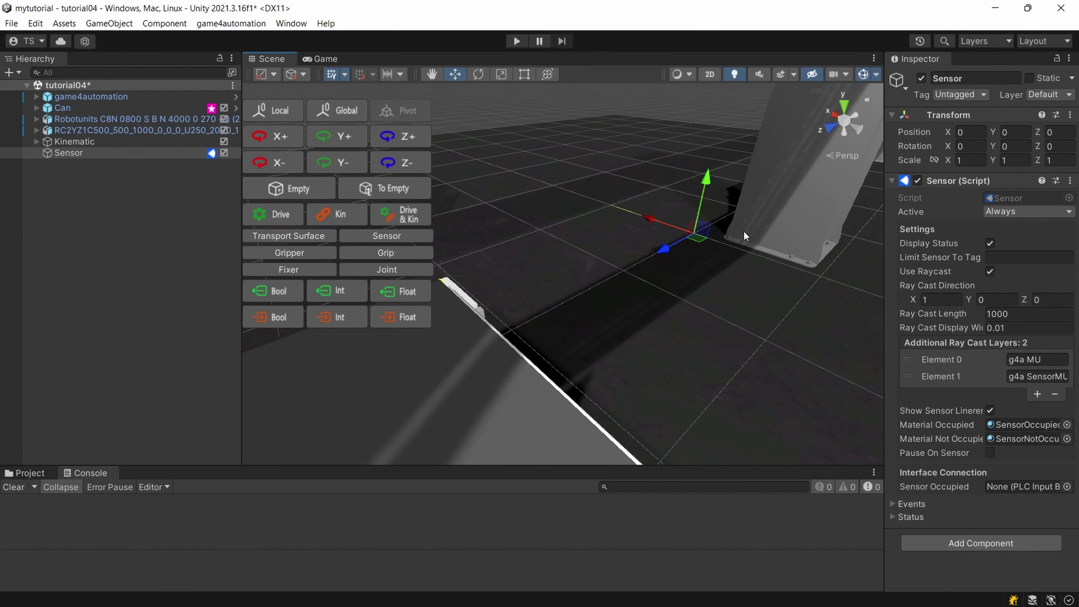
scroll(744, 230, "down", 3)
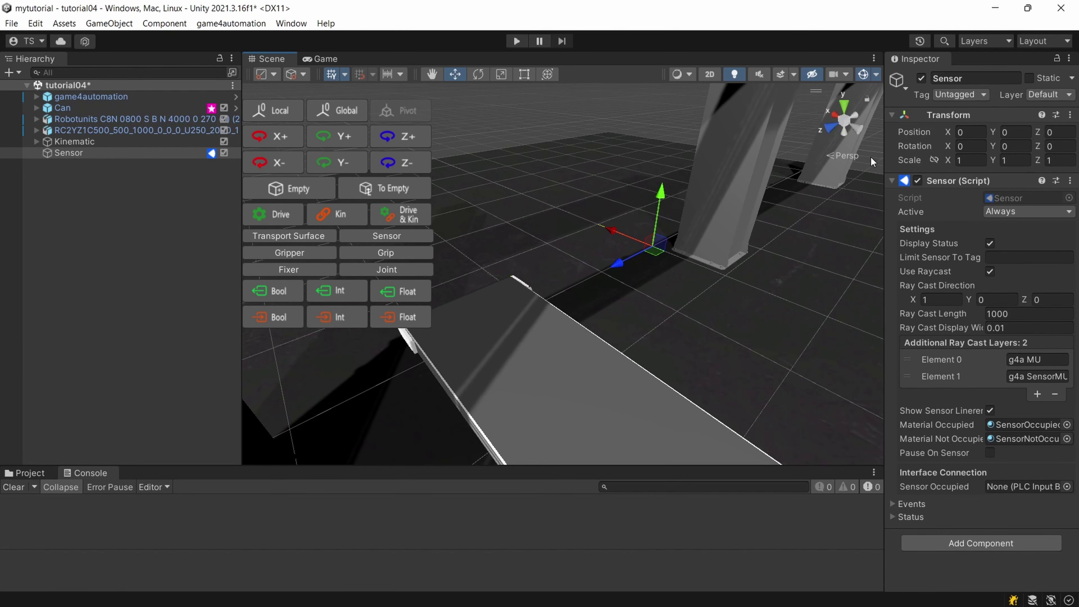
In an isometric top view, move the Sensor object towards the conveyor, to about X -0.63 and Z 2.17
left_click(845, 157)
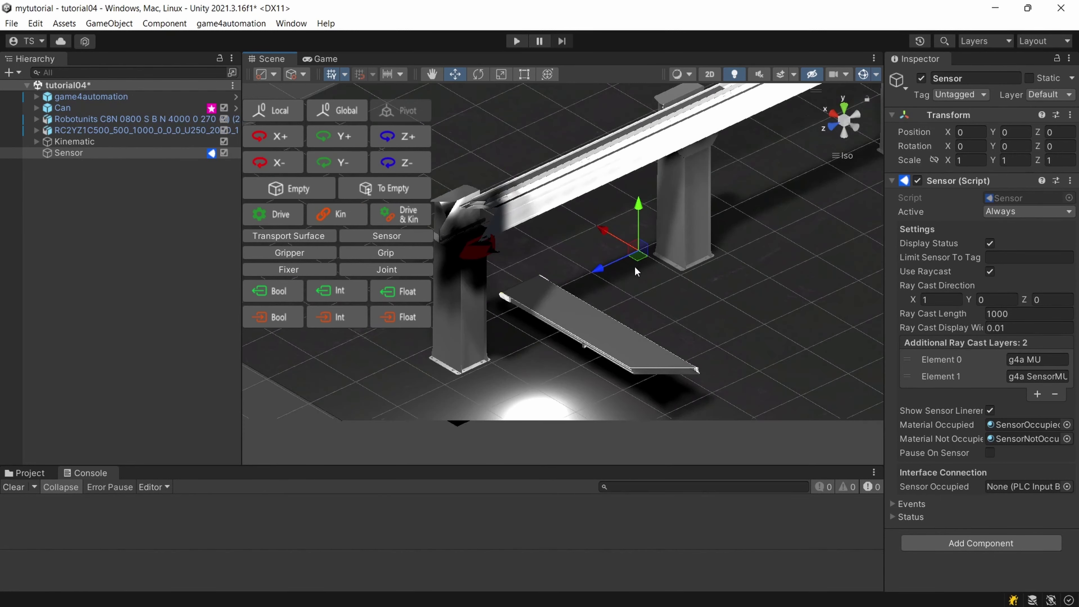
left_click_drag(634, 266, 571, 296, "alt")
scroll(571, 297, "up", 3)
scroll(573, 299, "down", 5)
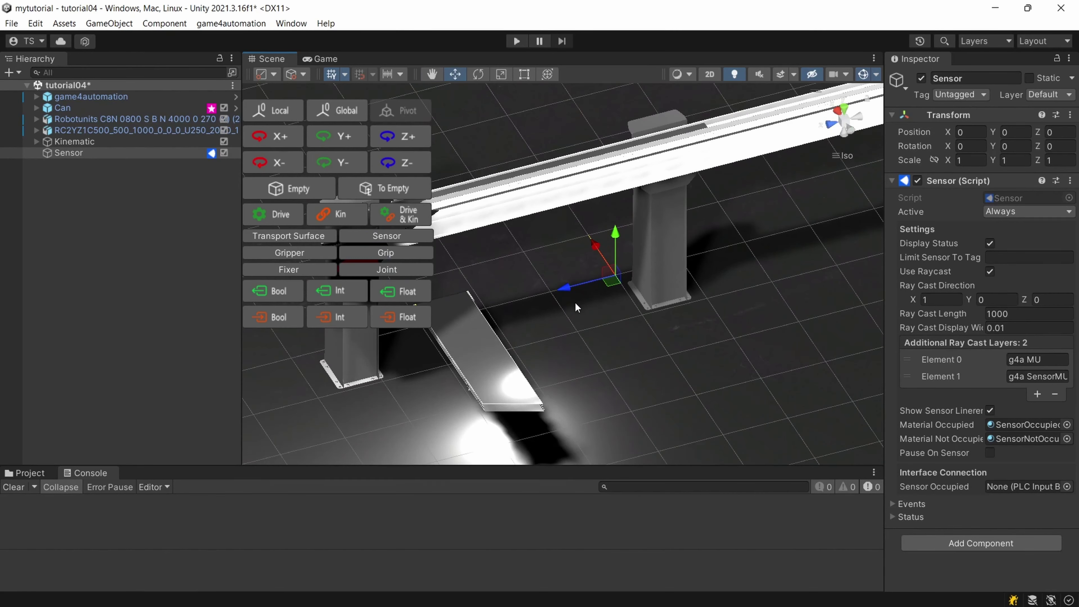
left_click(845, 111)
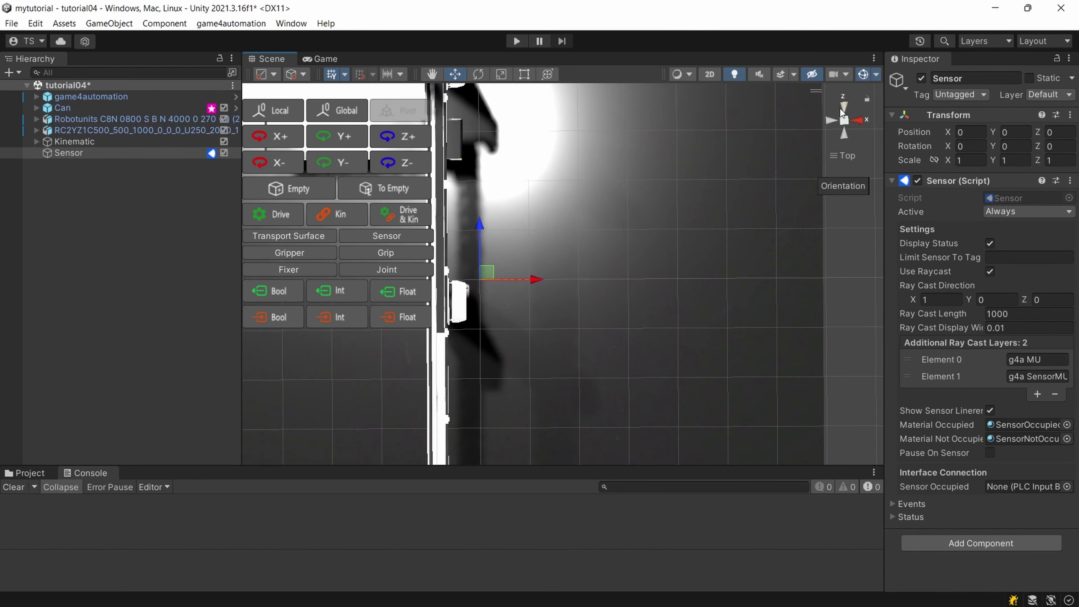
left_click_drag(482, 225, 476, 114)
left_click_drag(502, 177, 509, 177)
In the right side view, raise the Sensor object to about Y 0.77 and shift it to about Z 2.33
left_click(858, 120)
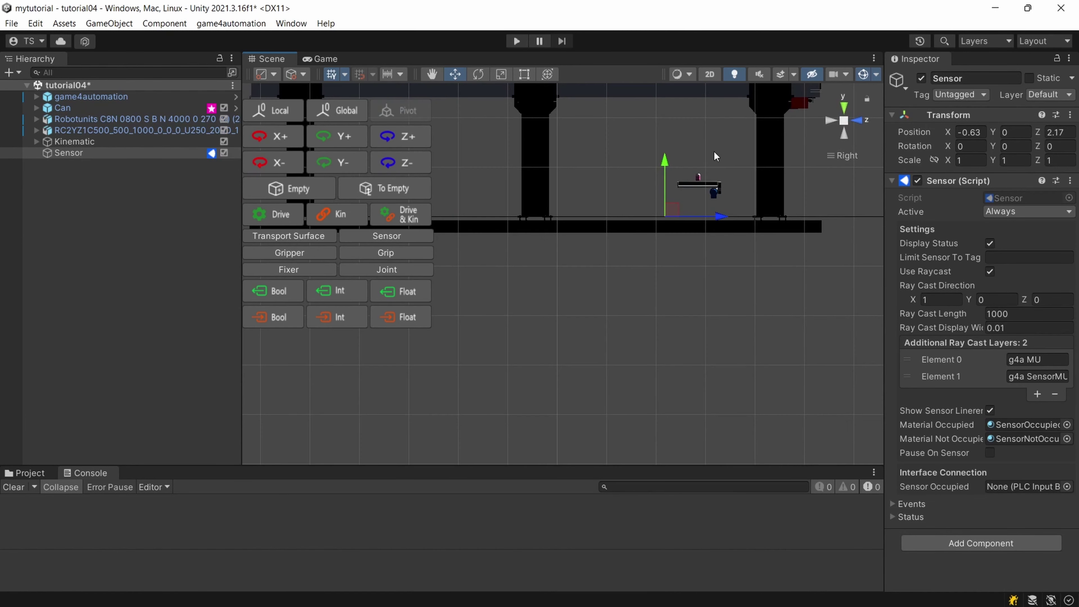
left_click_drag(666, 167, 665, 130)
left_click_drag(722, 181, 727, 181)
In the front view, move the Sensor object along the conveyor to about X -1.06
left_click(857, 122)
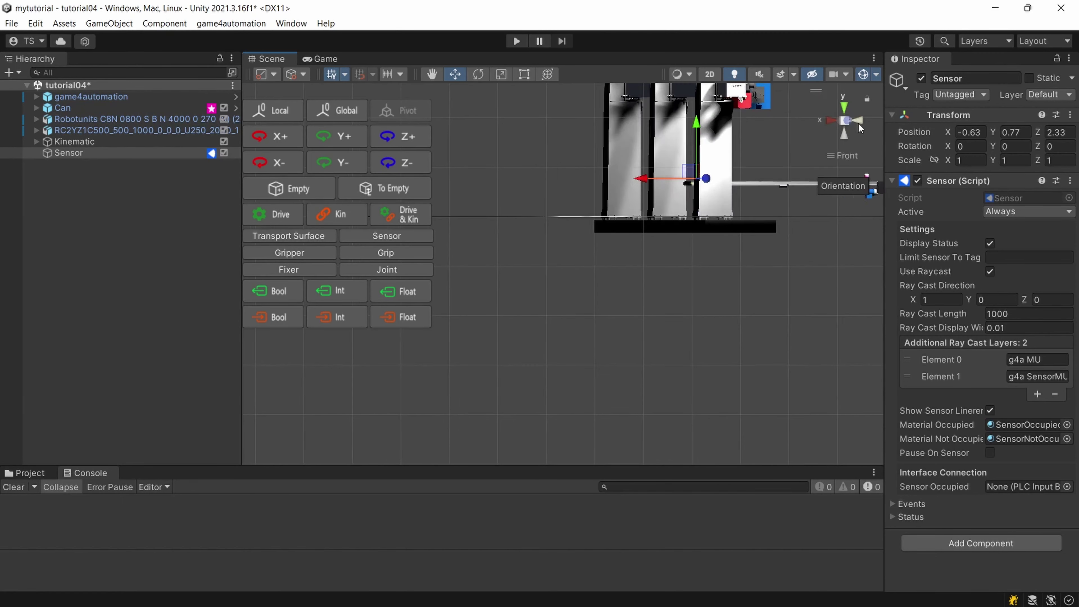
right_click_drag(705, 181, 658, 214)
left_click_drag(661, 219, 740, 197, "alt")
right_click_drag(735, 192, 734, 195)
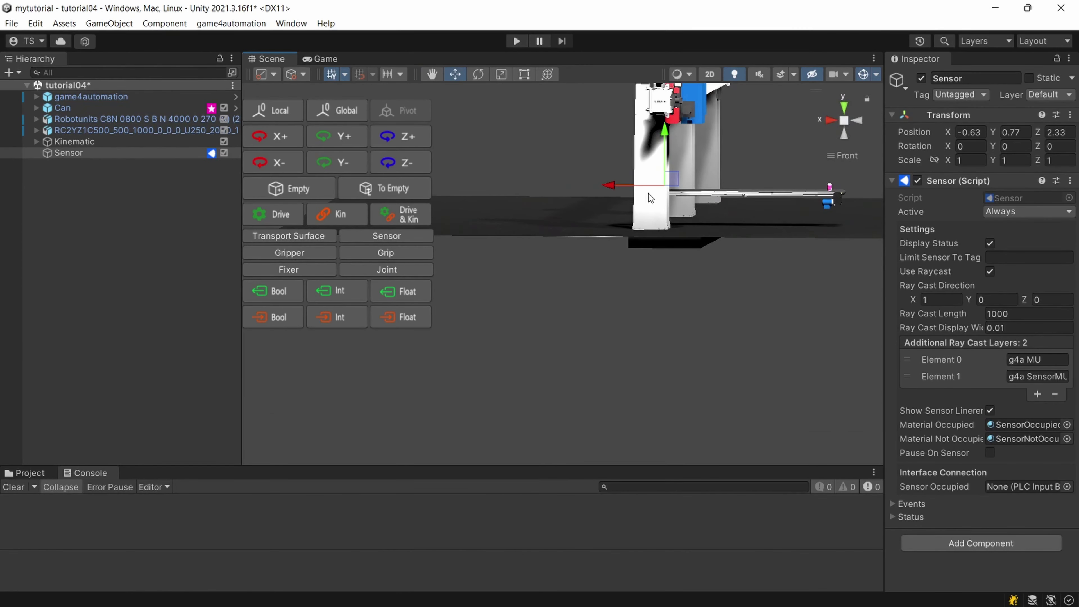
left_click_drag(610, 190, 632, 190)
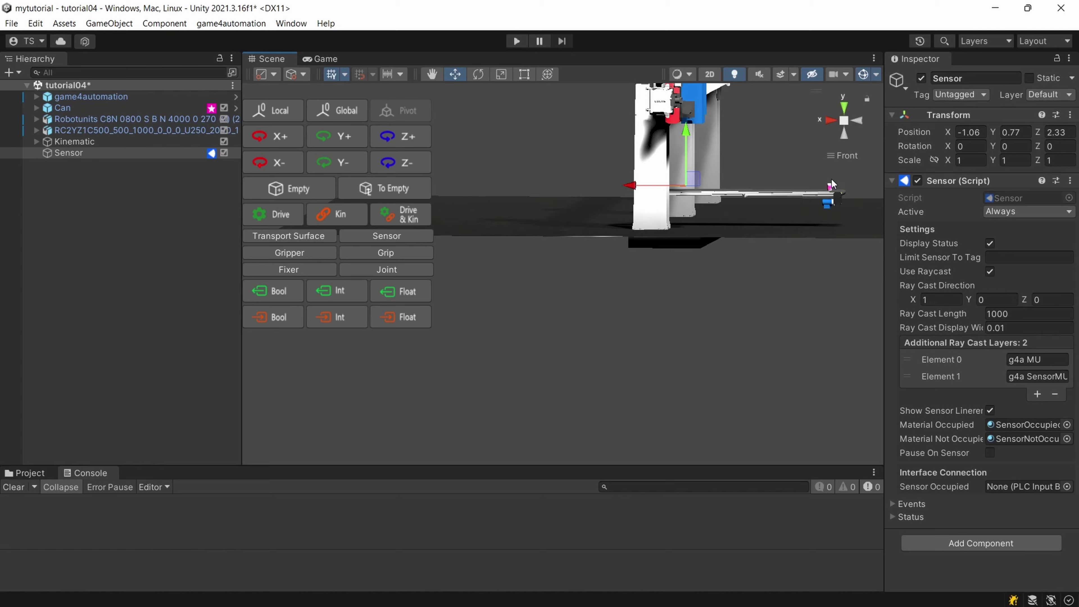
Check the sensor's position and ray direction relative to the conveyor's end in a perspective view
left_click_drag(673, 271, 551, 326, "alt")
scroll(549, 323, "up", 3)
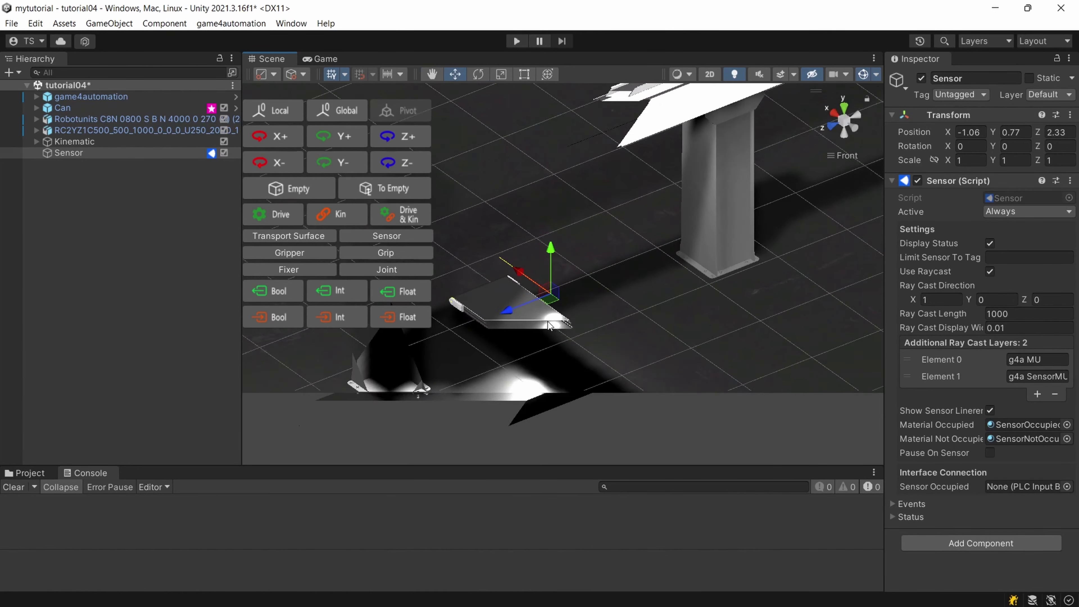
scroll(585, 267, "down", 2)
scroll(585, 271, "down", 3)
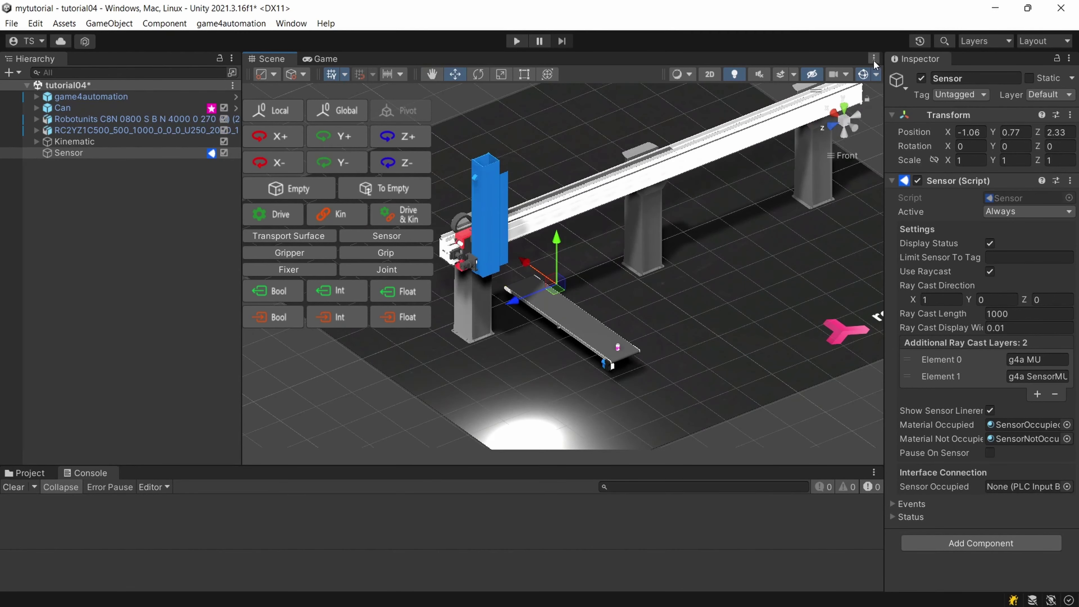
left_click(835, 157)
scroll(618, 294, "up", 2)
right_click_drag(618, 297, 567, 323)
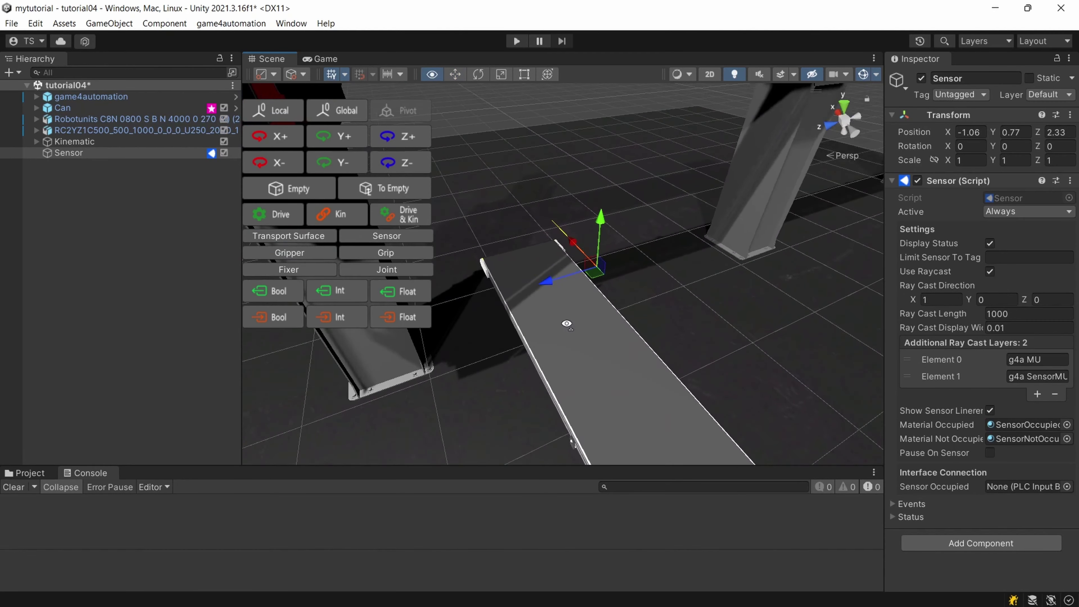
left_click_drag(566, 323, 569, 288, "alt")
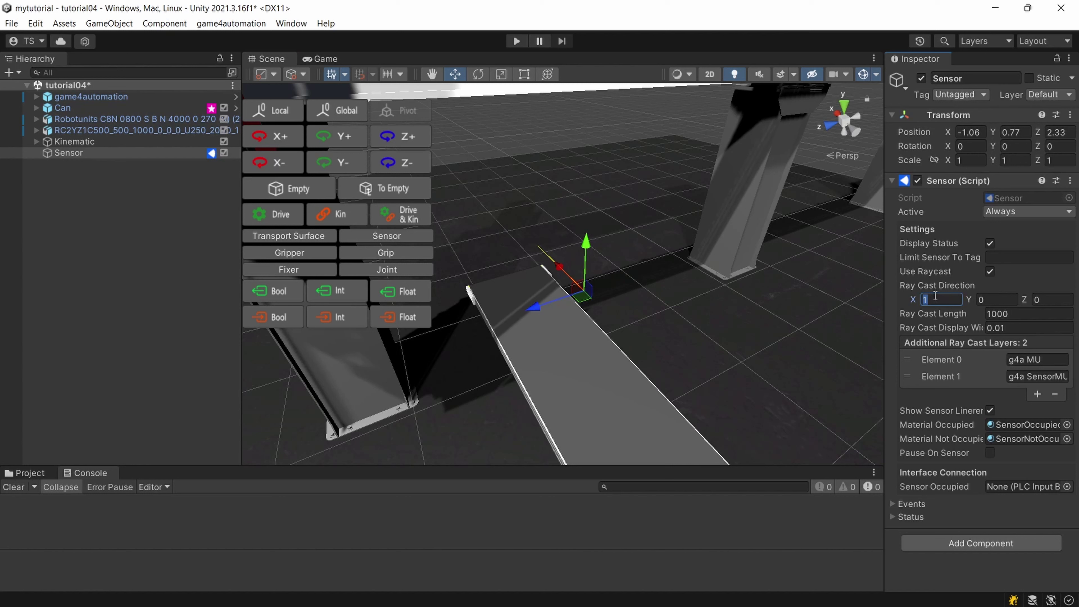
Point the sensor's Ray Cast Direction along Z with X 0, Y 0, Z 1 and set Ray Cast Length to 997.84
left_click(1040, 299)
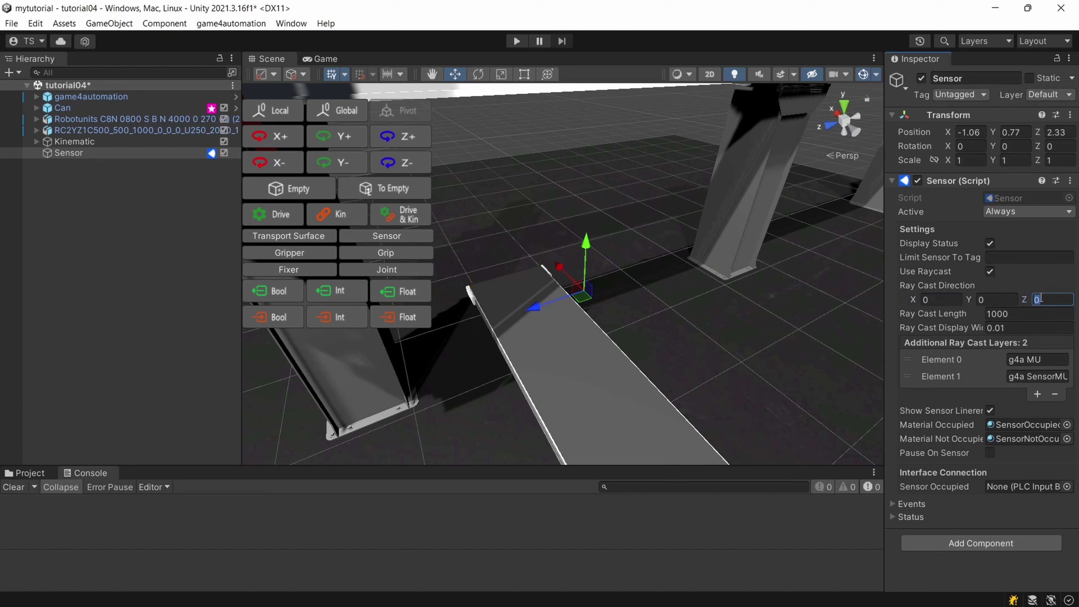
type("1")
left_click(1008, 315)
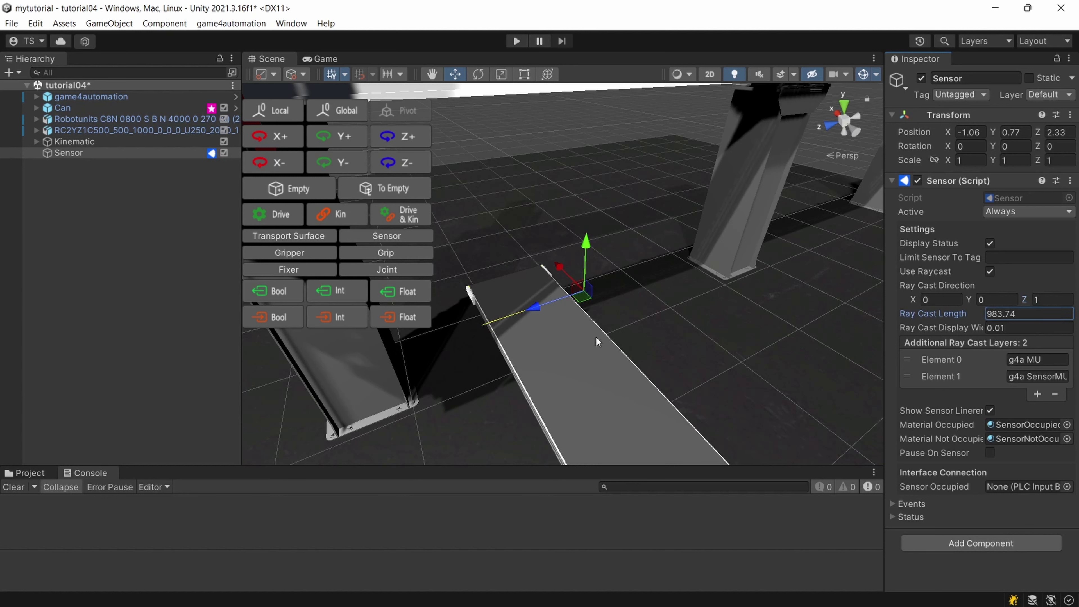
left_click_drag(598, 341, 846, 327)
Set the Ray Cast Direction back to X 1, Y 0, Z 0 and rotate the Sensor object to -90 degrees about Y
left_click(934, 300)
type("1")
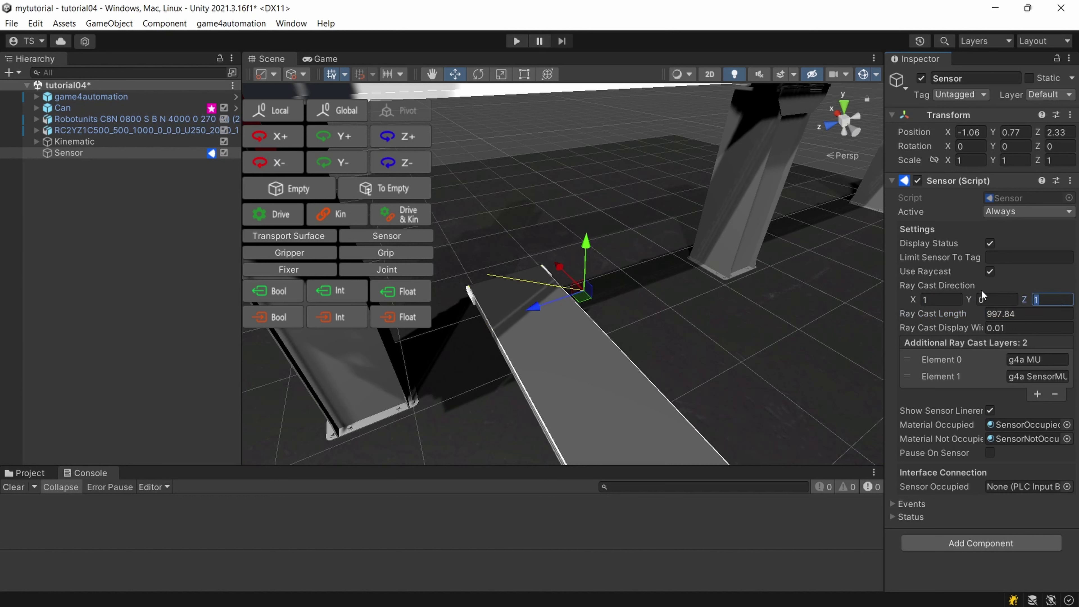
type("0")
left_click(319, 140)
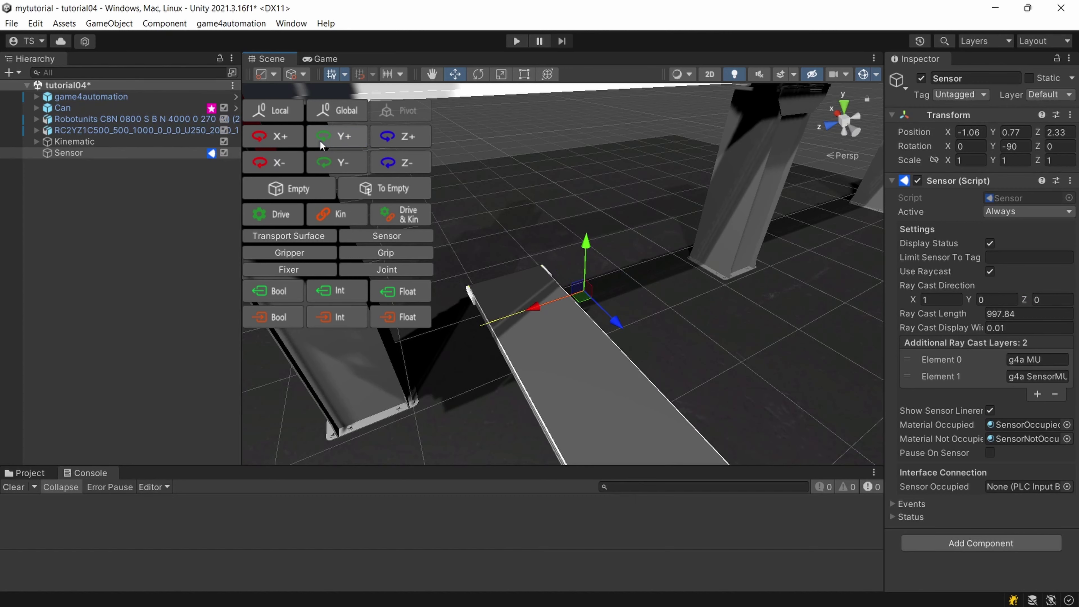
right_click_drag(499, 325, 569, 283)
middle_click_drag(570, 284, 604, 247)
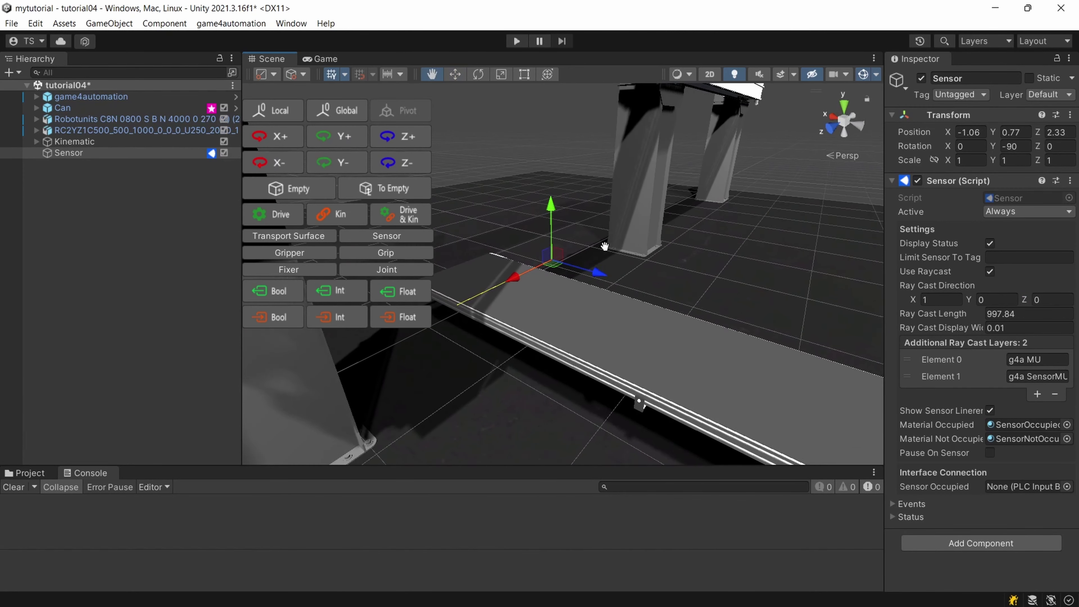
mouse_move(604, 246)
right_mouse_down()
mouse_move(588, 265)
mouse_move(628, 267)
mouse_move(602, 265)
right_mouse_up()
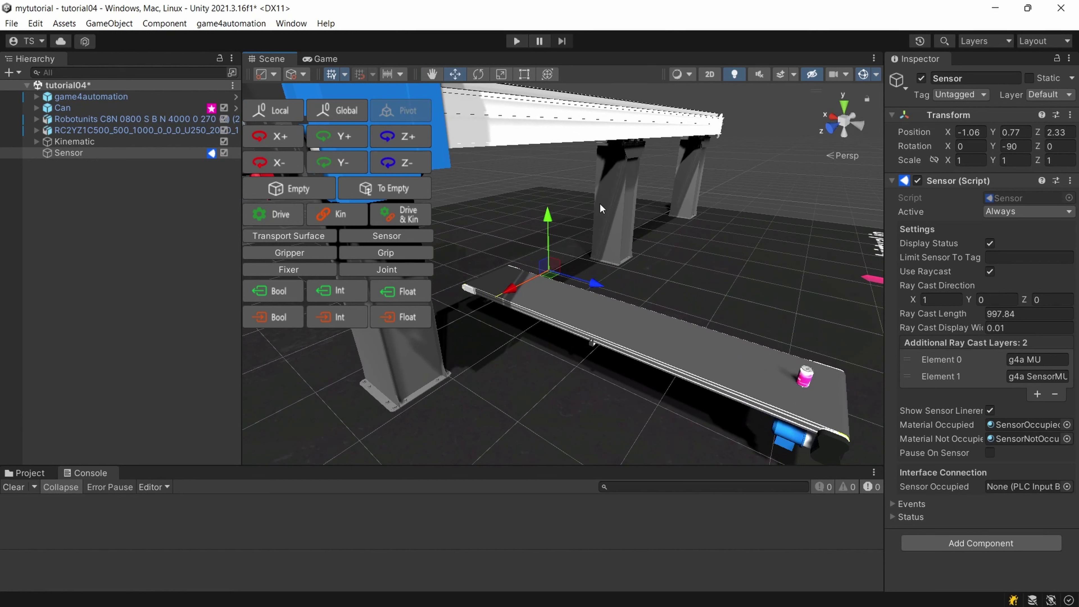
Run the simulation and watch the transported cans pass through the sensor ray at the conveyor's end
left_click(517, 40)
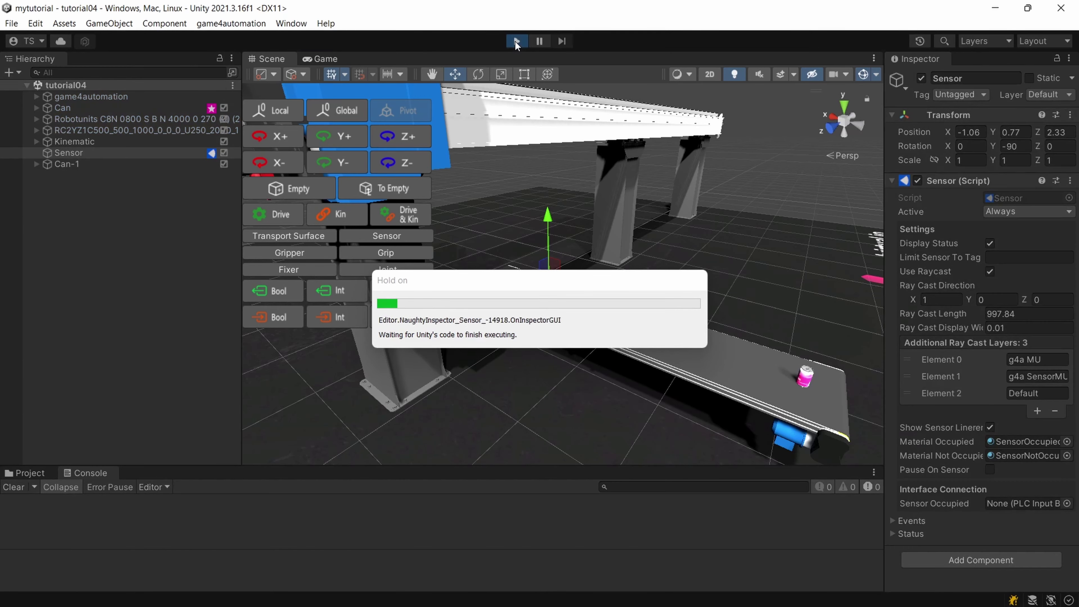
right_click_drag(437, 357, 551, 294)
scroll(531, 345, "up", 3)
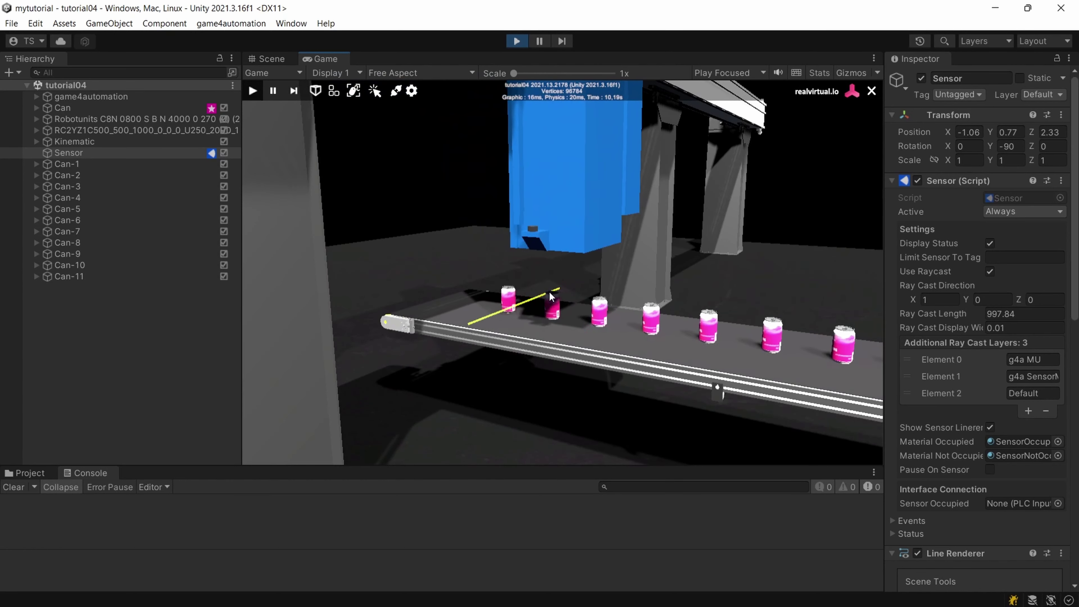
right_click_drag(549, 291, 394, 308)
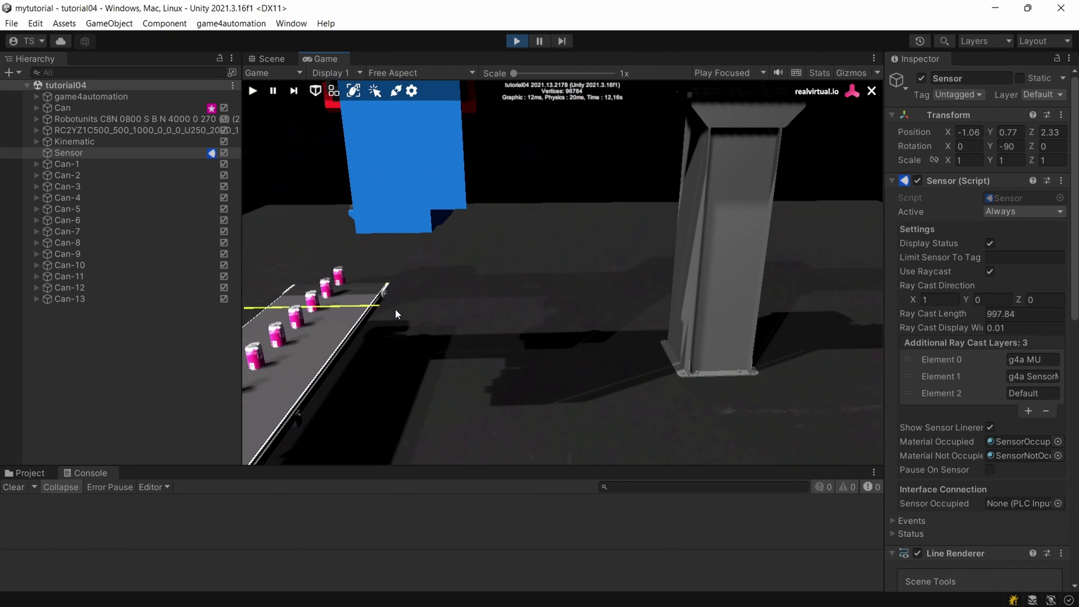
scroll(405, 306, "up", 3)
right_click_drag(321, 315, 427, 306)
scroll(426, 306, "down", 3)
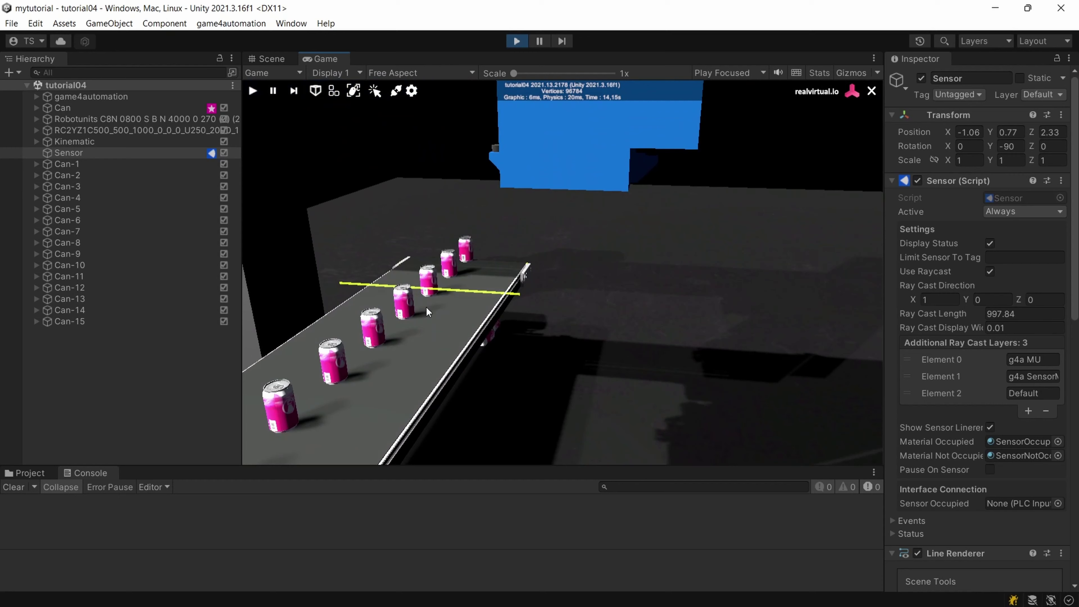
Expand the Status values of the Sensor script and examine its occupancy and counter while the simulation runs
left_click(72, 153)
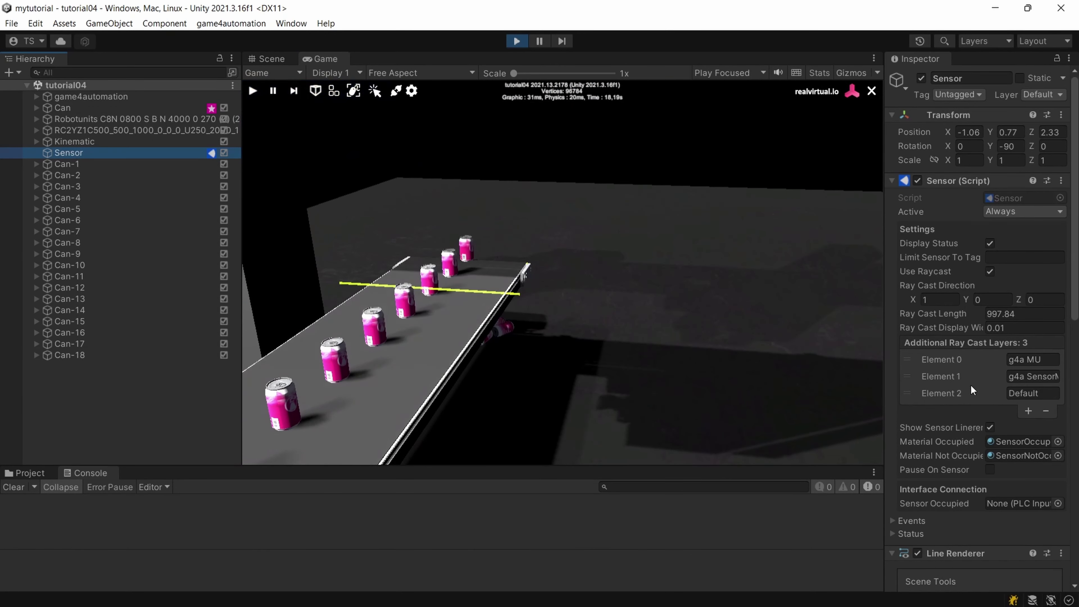
scroll(970, 385, "down", 5)
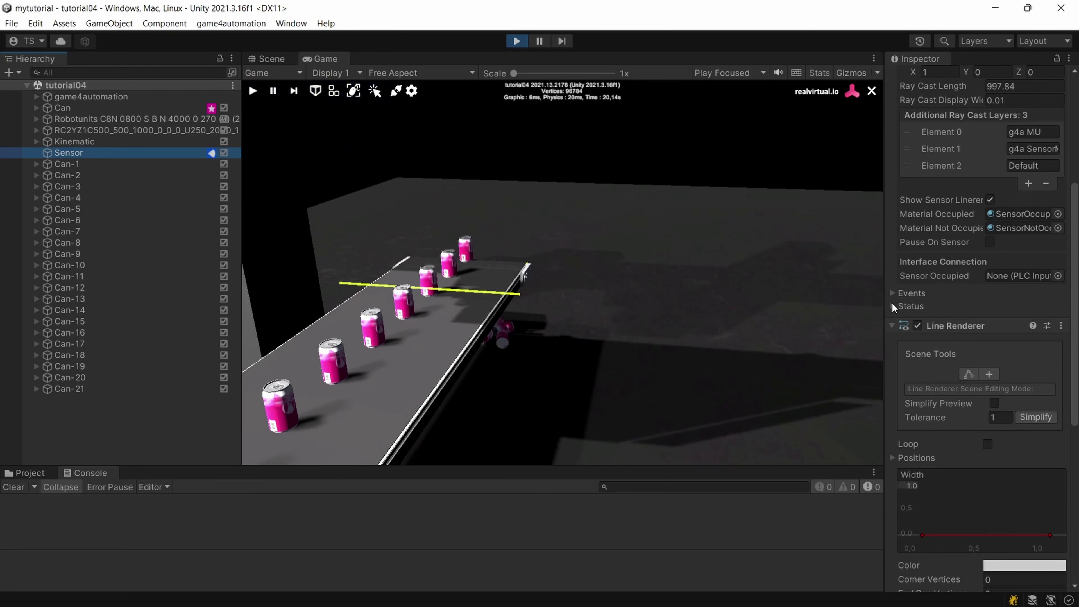
left_click(891, 303)
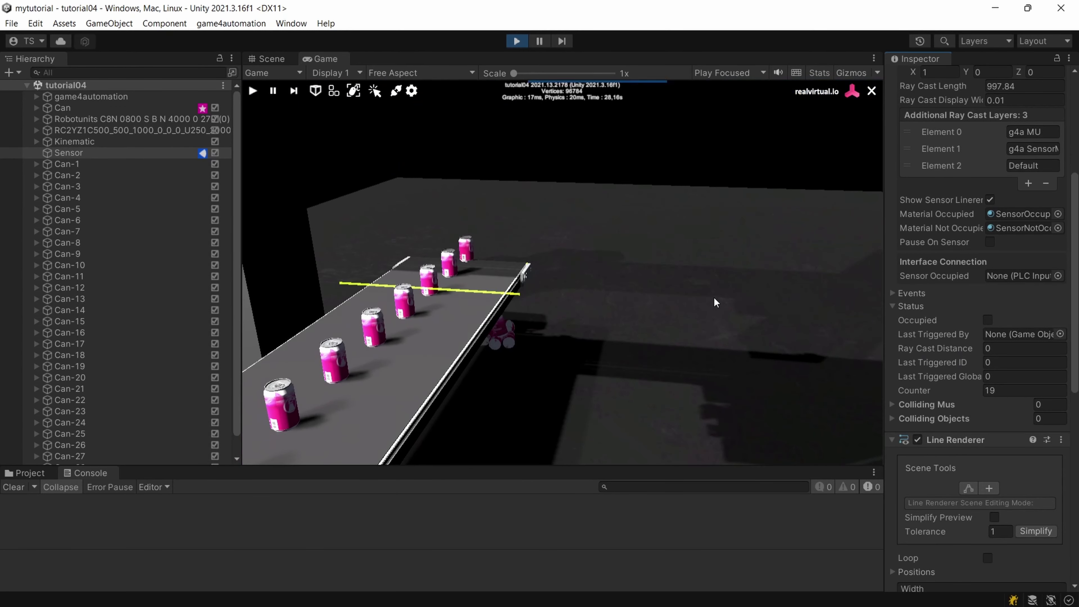
right_click_drag(713, 297, 722, 366)
scroll(706, 372, "up", 3)
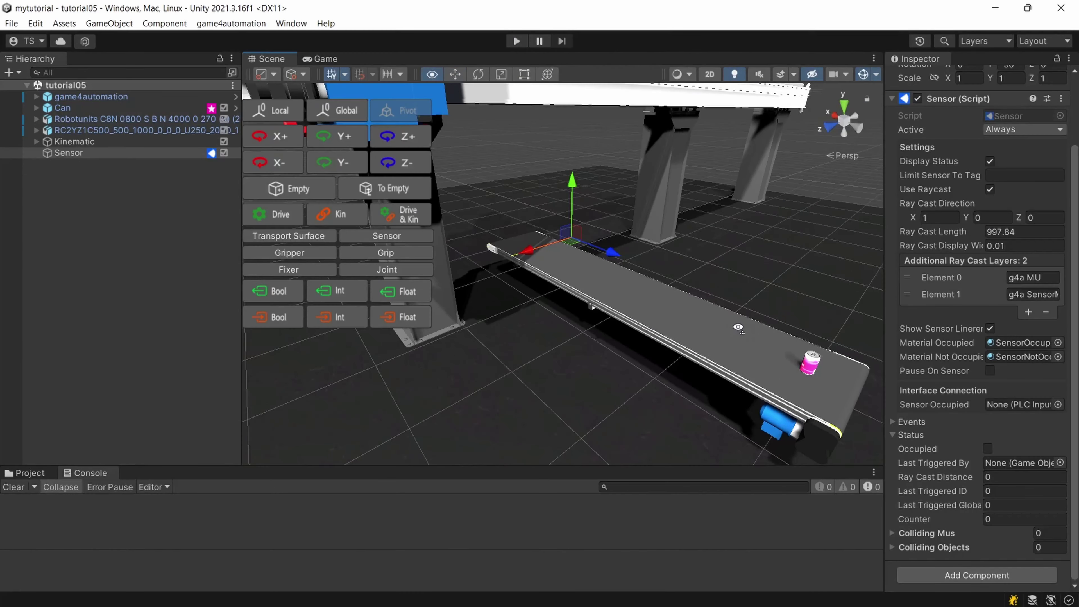
Widen the Inspector to show the Sensor script's full property names and review its ray cast settings against the conveyor
right_click_drag(769, 328, 814, 298)
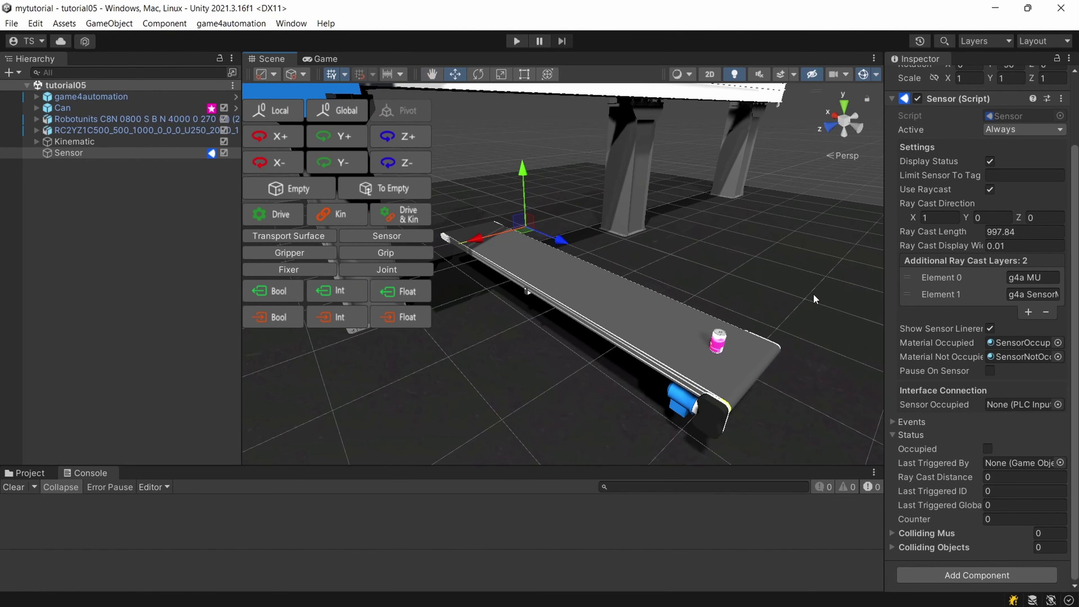
scroll(936, 371, "up", 3)
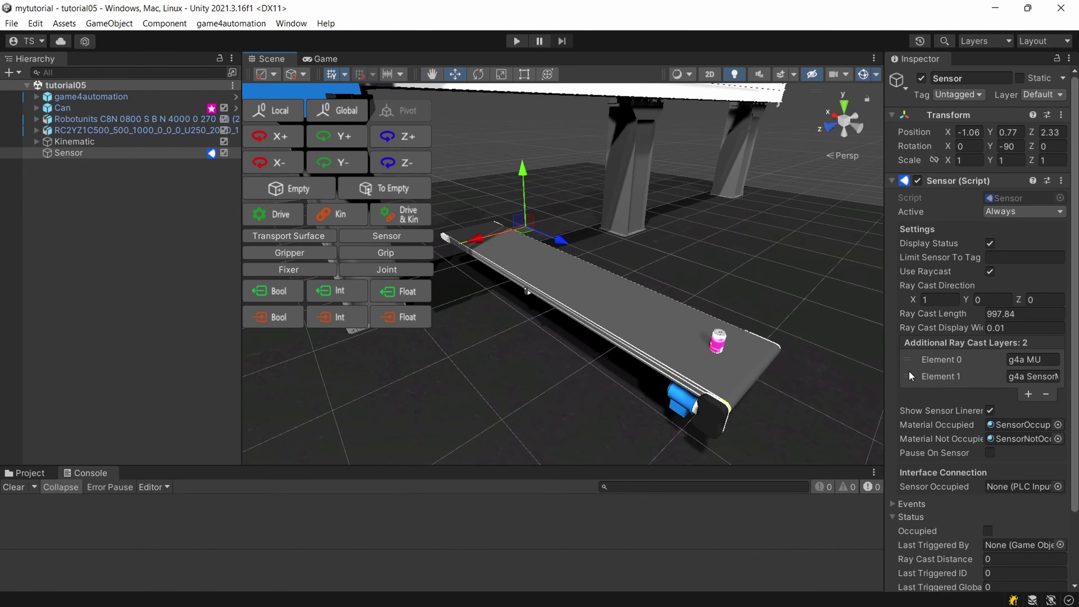
scroll(913, 382, "down", 2)
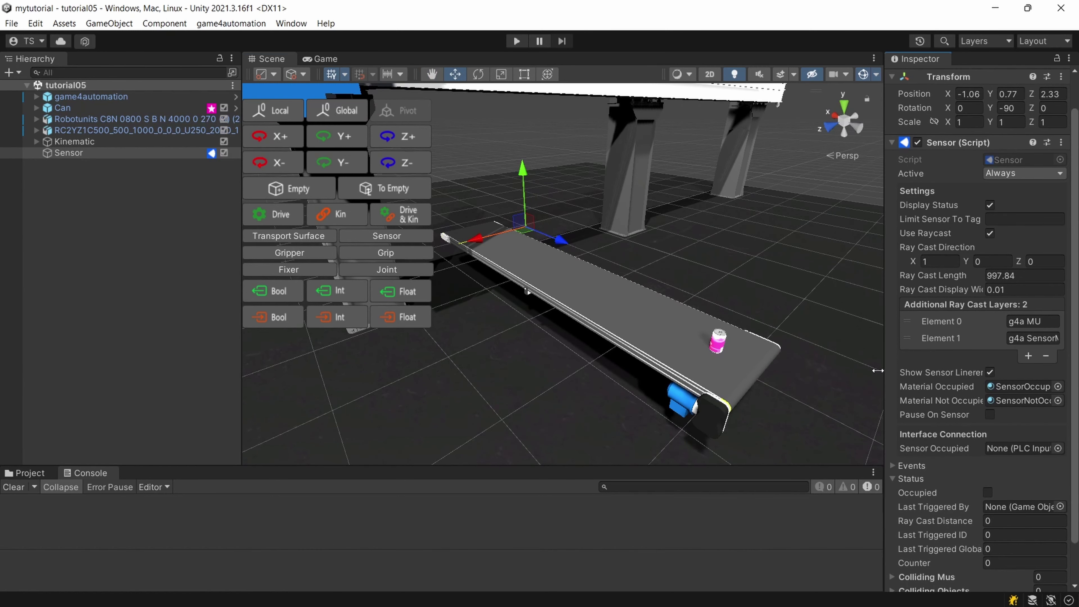
left_click_drag(885, 376, 798, 377)
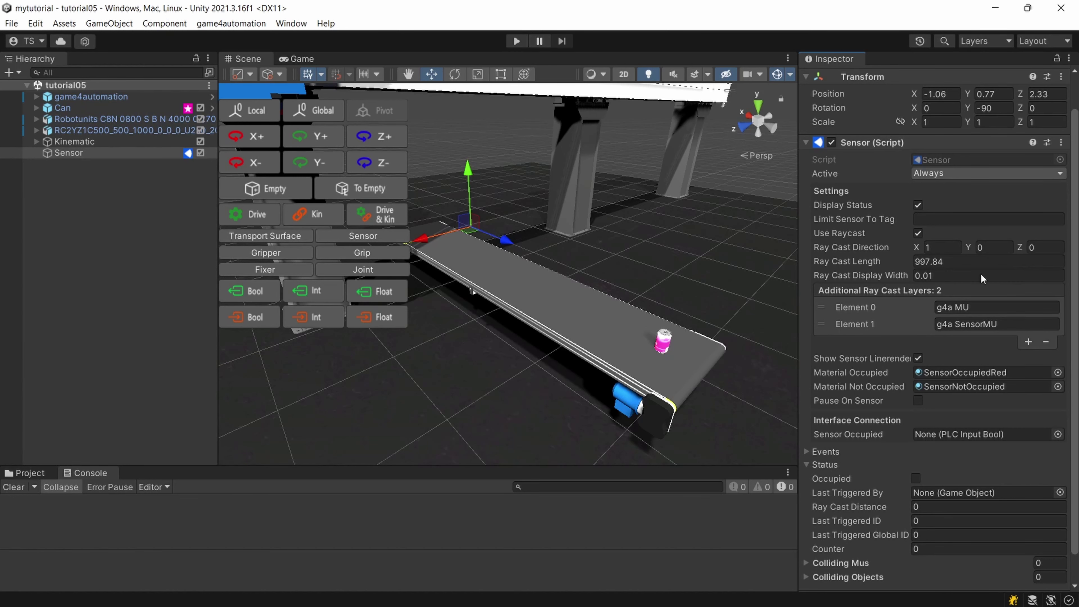
right_click_drag(476, 247, 443, 248)
middle_click_drag(442, 248, 450, 280)
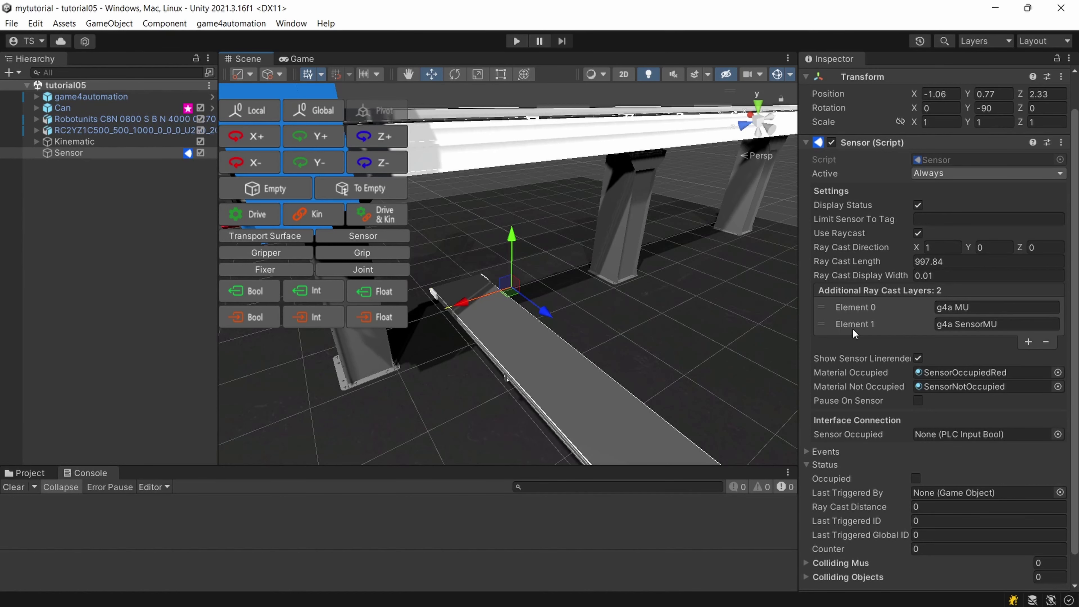
right_click_drag(642, 330, 665, 332)
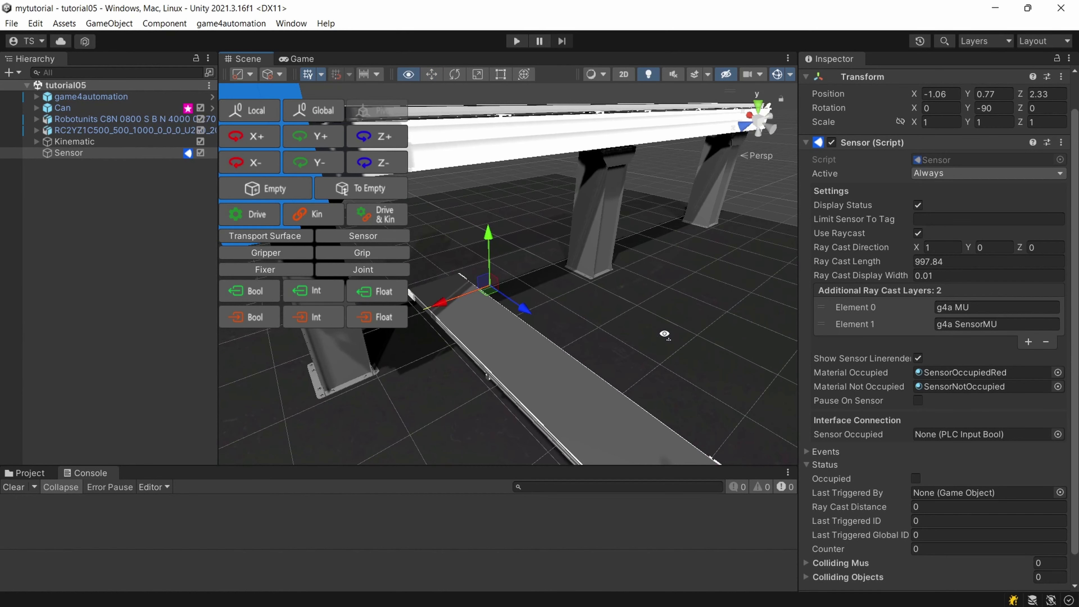
middle_click_drag(667, 354, 672, 324)
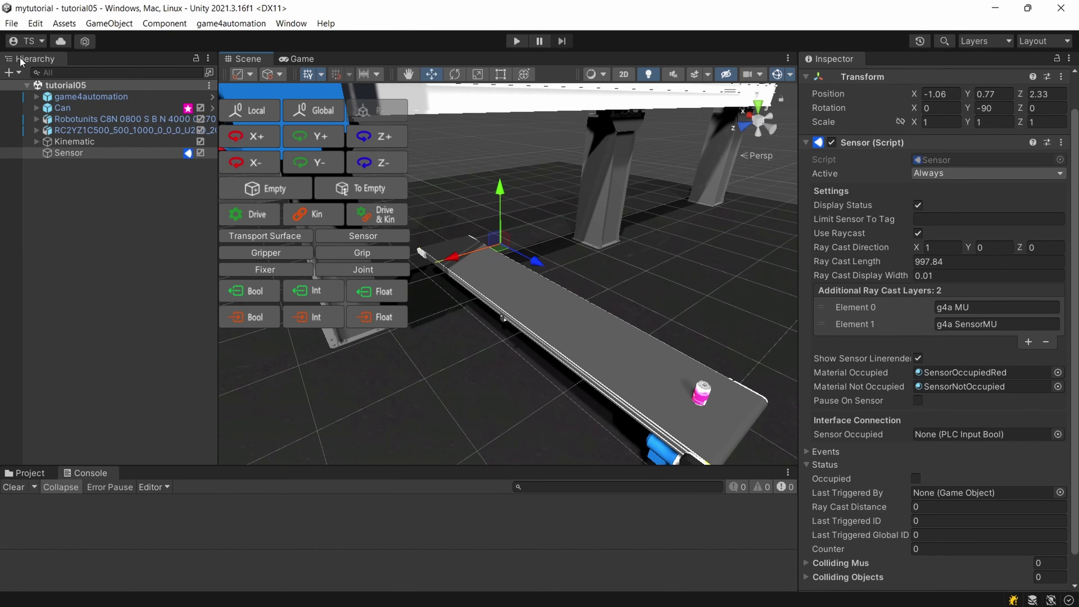
Examine the Layer Collision Matrix in the project's Physics settings through the Build Settings, and close both windows
left_click(11, 24)
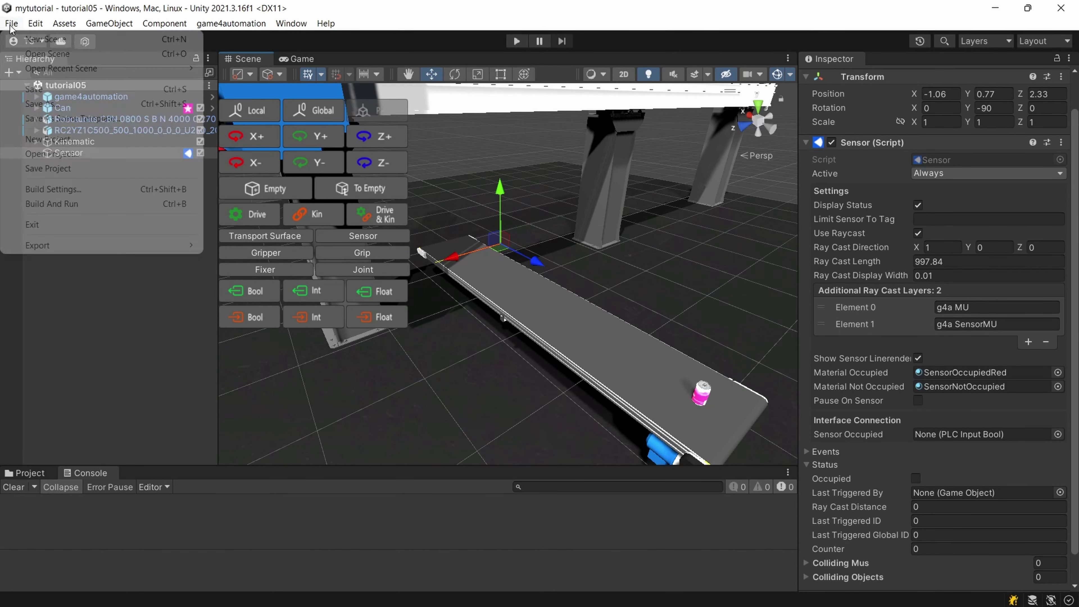
left_click(72, 194)
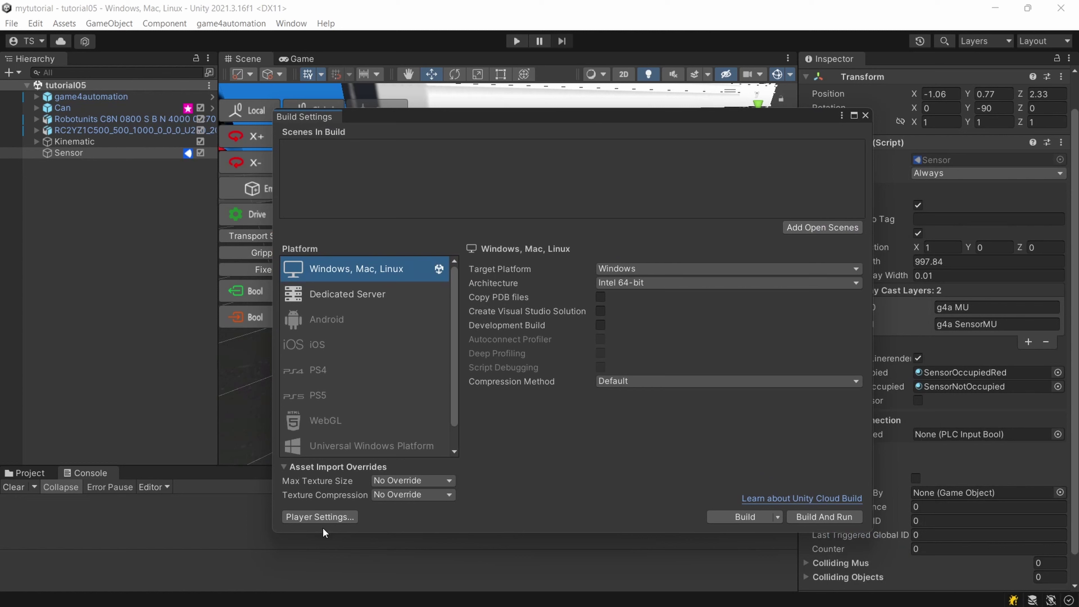
left_click(330, 516)
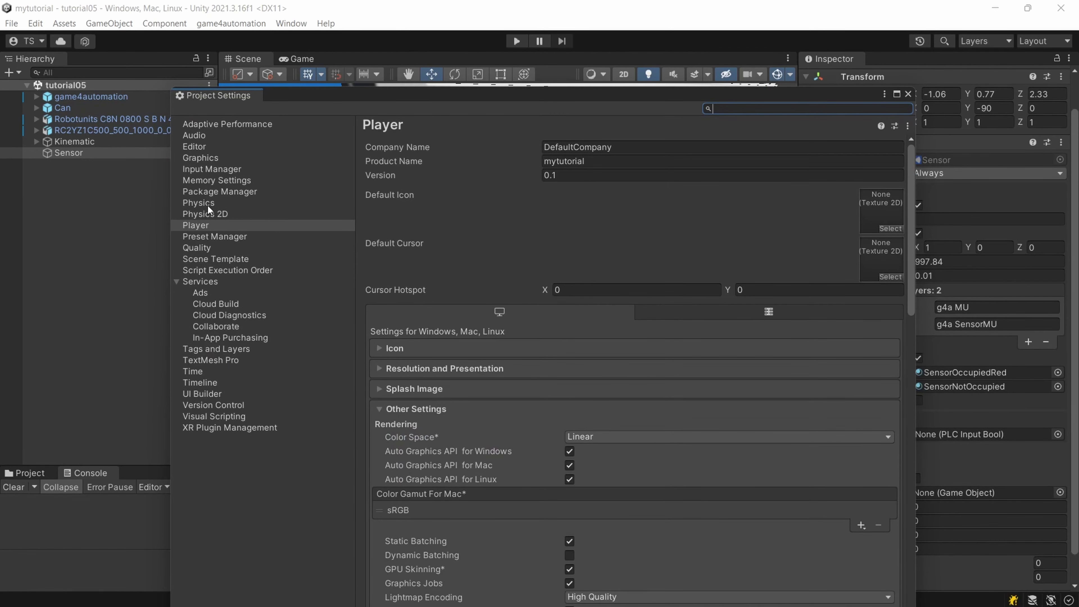
left_click(208, 206)
scroll(549, 289, "down", 5)
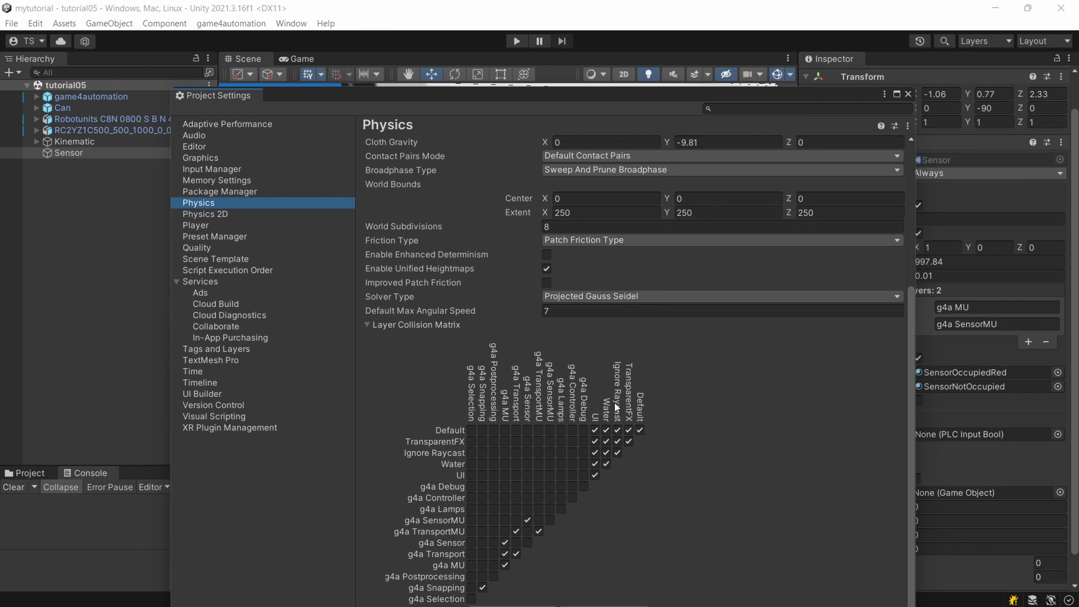
left_click(617, 441)
left_click(908, 94)
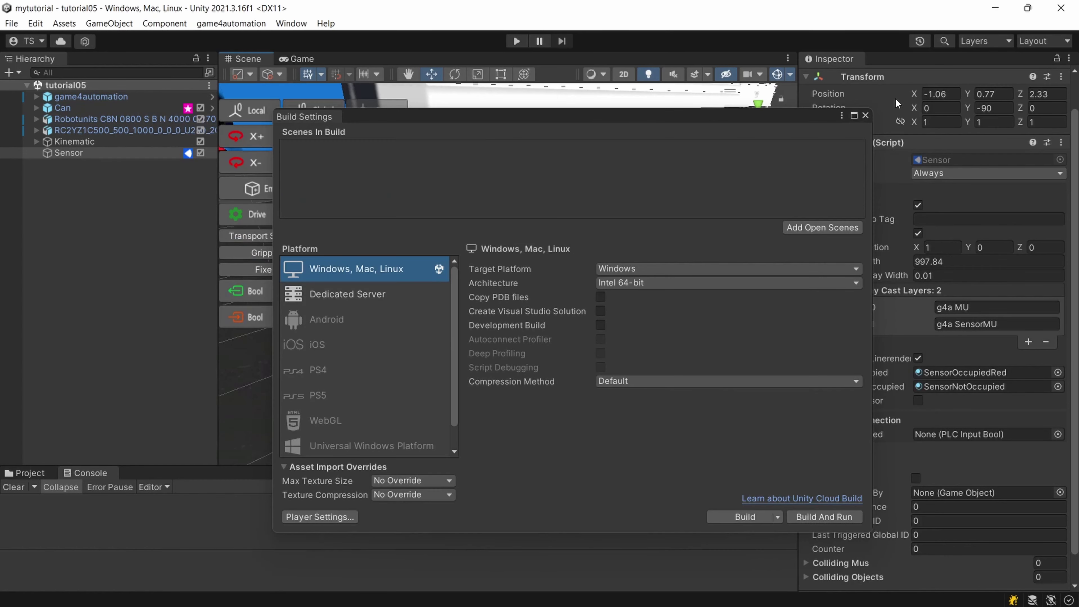
left_click(865, 115)
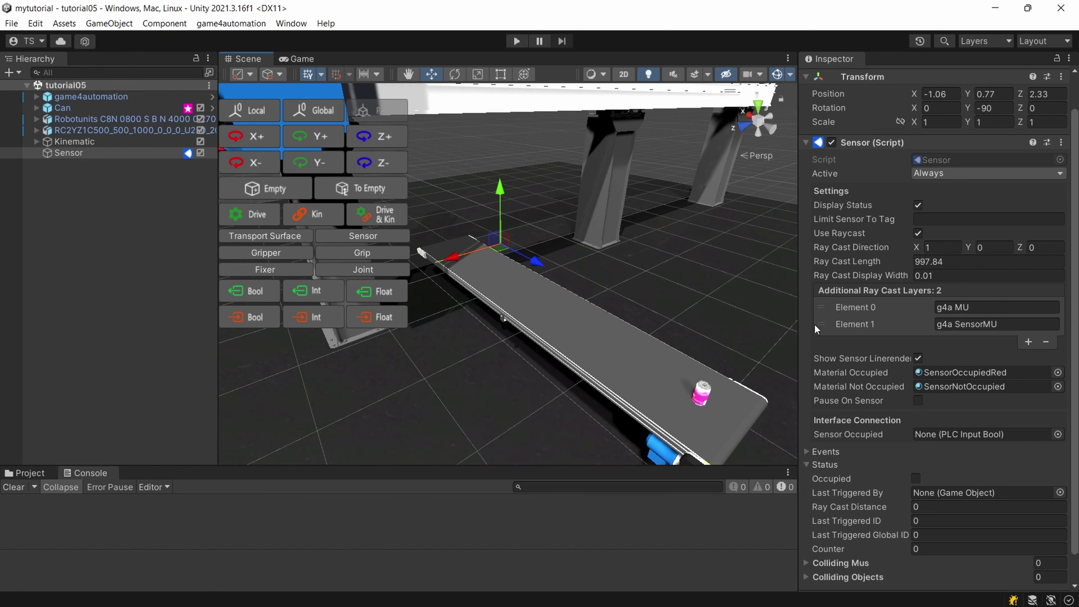
Select the conveyor's _C8N_gurt belt to check its layer and transport surface settings, and expand the Can object's parts
mouse_move(573, 393)
right_mouse_down()
mouse_move(605, 388)
mouse_move(578, 382)
right_mouse_up()
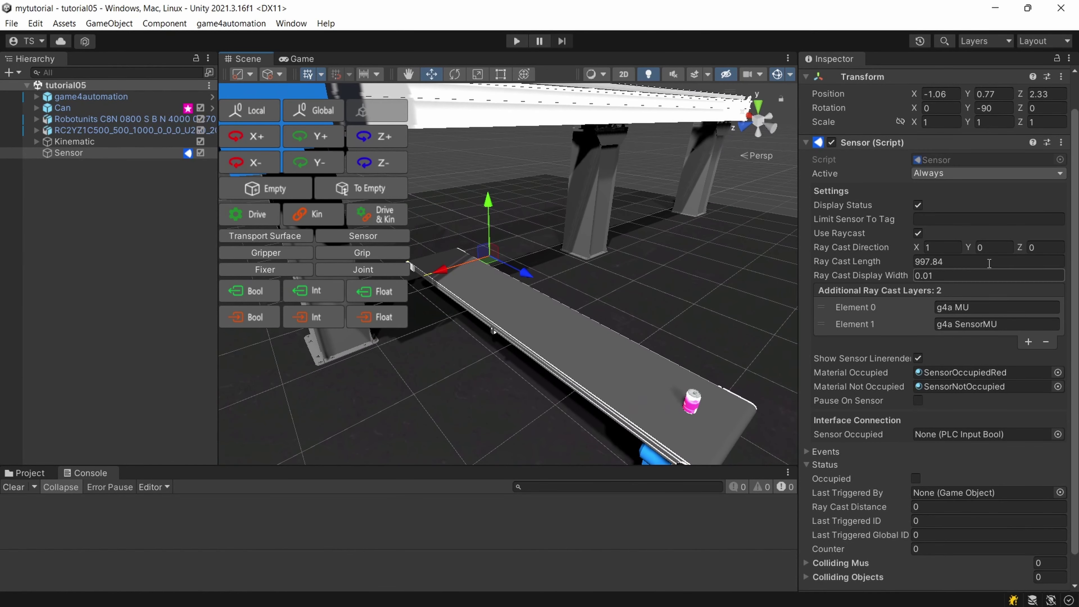
left_click(618, 382)
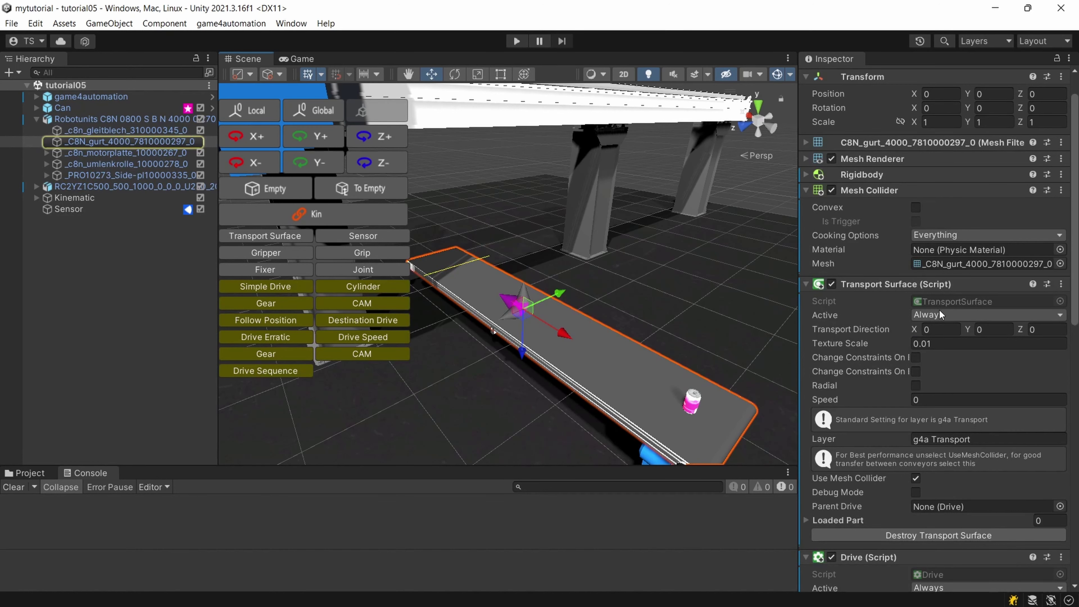
scroll(958, 310, "up", 2)
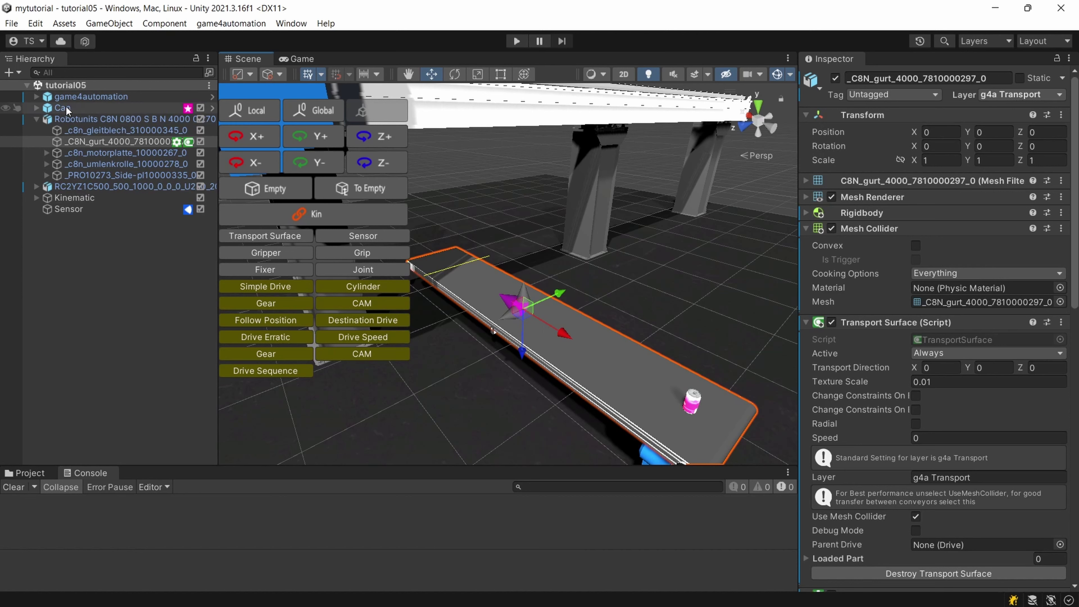
left_click(36, 108)
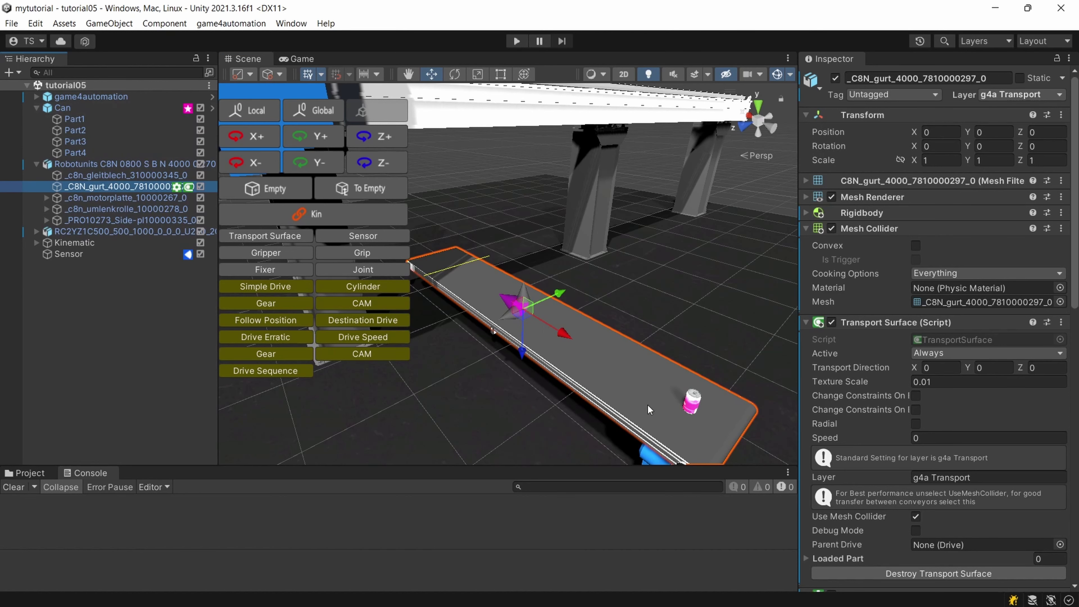
Run the simulation, pause it with two cans on the belt, and select Can-1 to check its layer and components
left_click(532, 42)
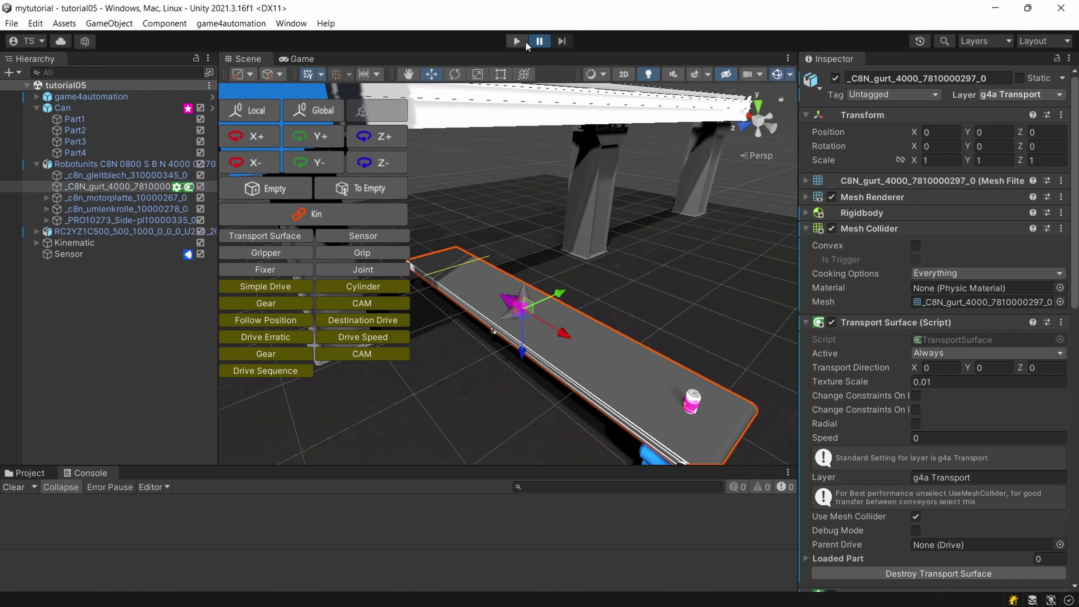
left_click(517, 42)
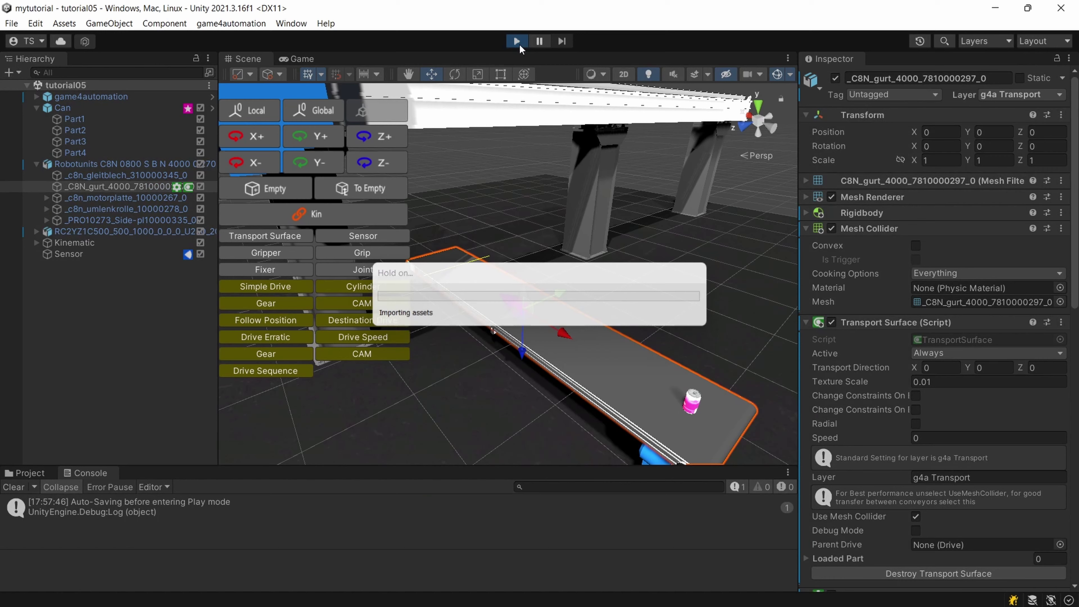
left_click(540, 42)
scroll(655, 260, "up", 3)
middle_click_drag(655, 261, 625, 218)
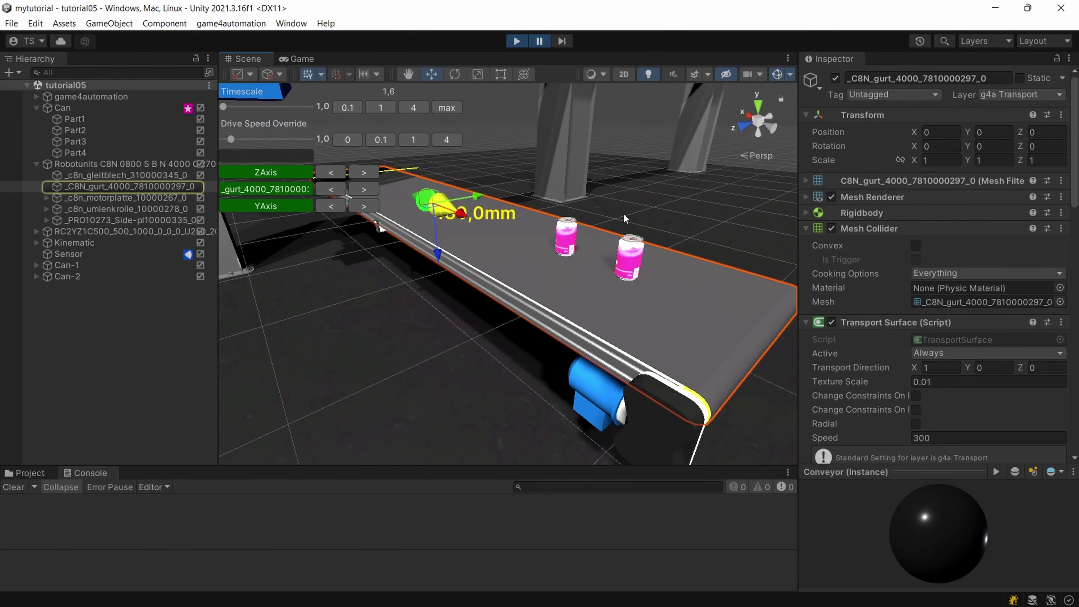
left_click(571, 238)
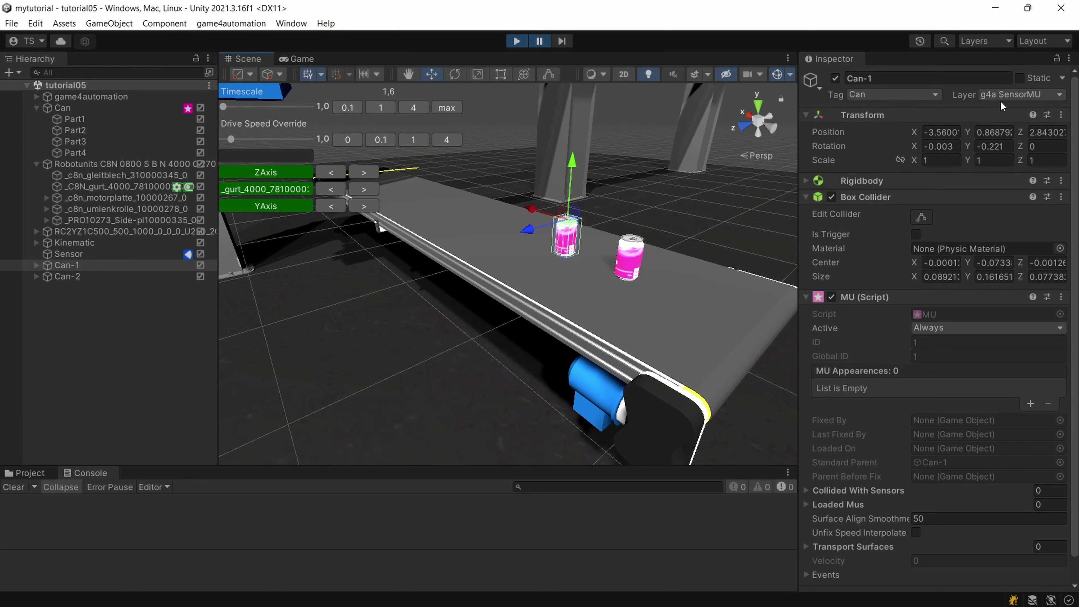
Expand Can-1 and check the layer assigned to its Part2 against the list of available layers
left_click(38, 265)
left_click(75, 289)
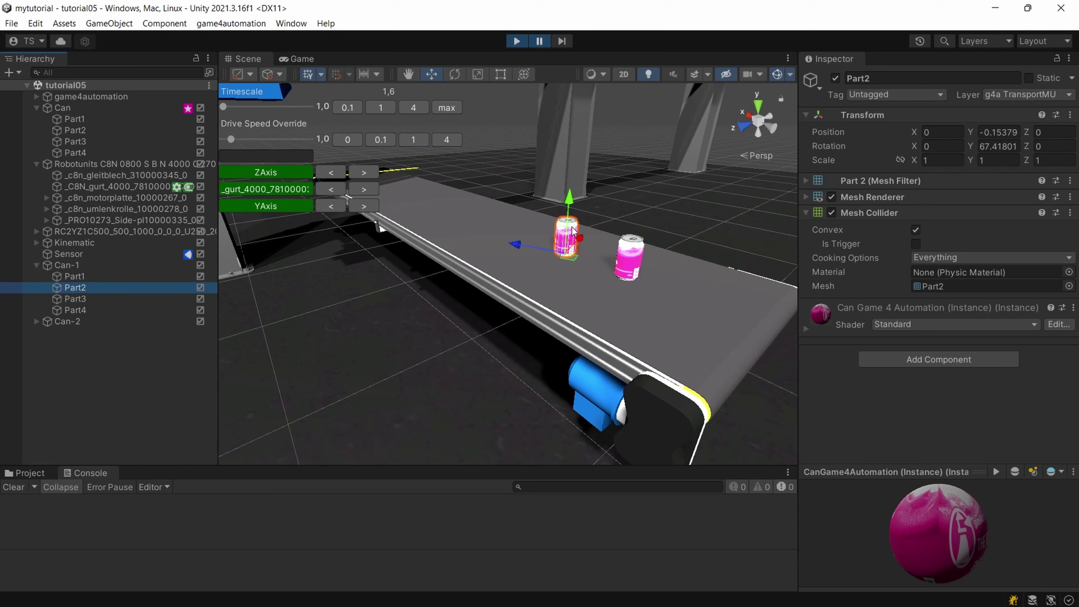
left_click(1045, 97)
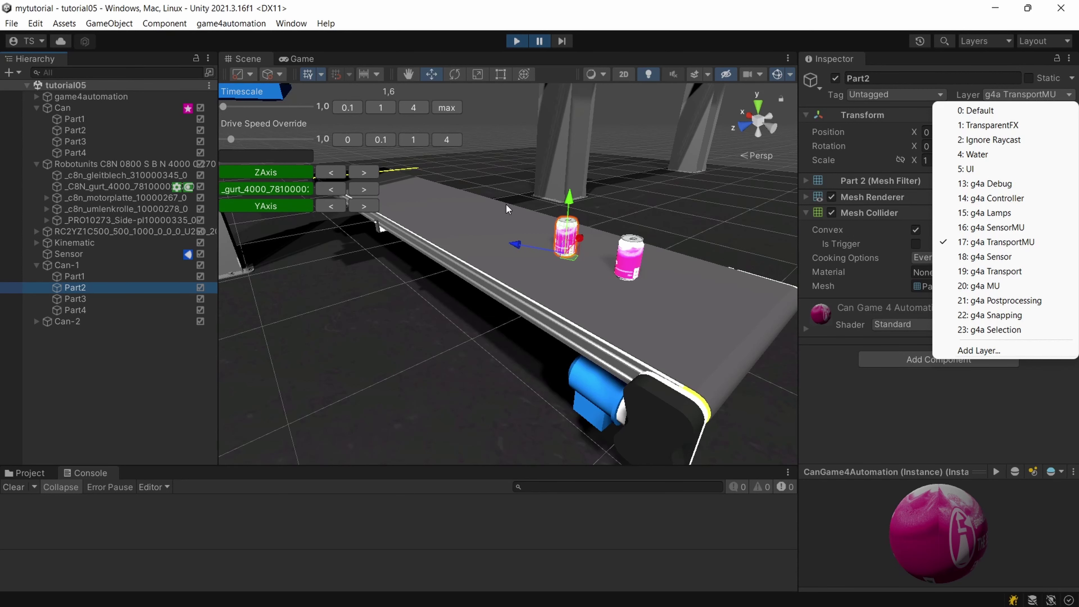
left_click(681, 227)
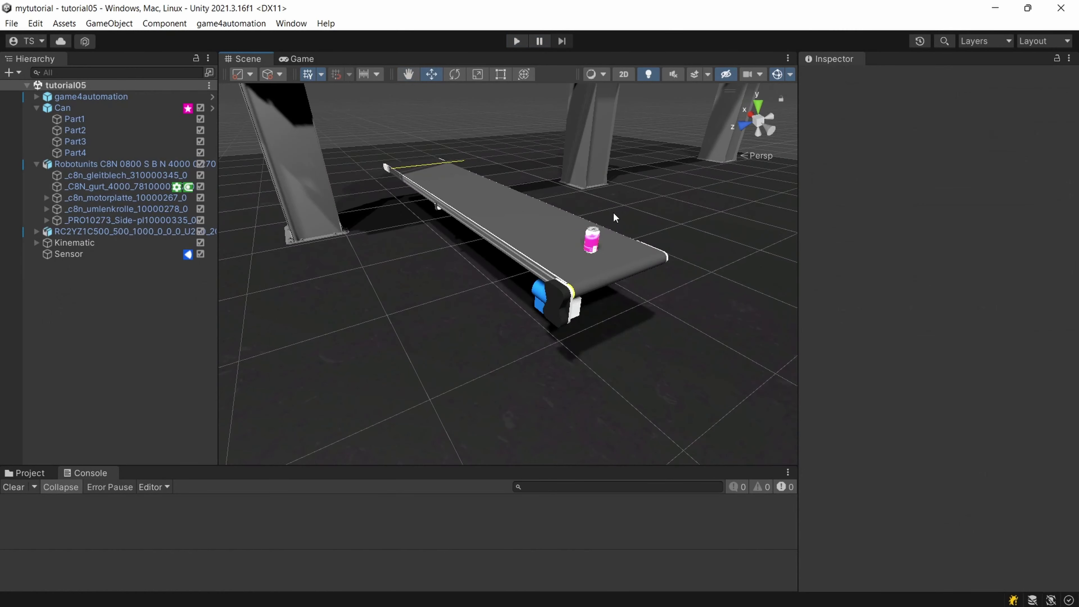
Stop the simulation and review the project's full list of layers
right_click_drag(548, 205, 576, 230)
middle_click_drag(563, 234, 590, 266)
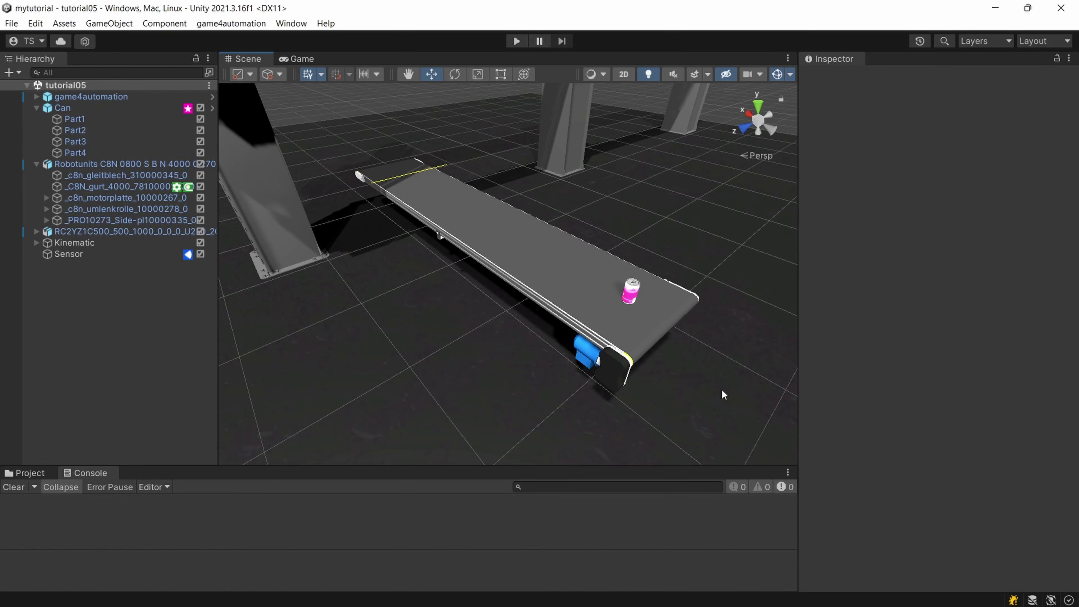
scroll(620, 348, "up", 5)
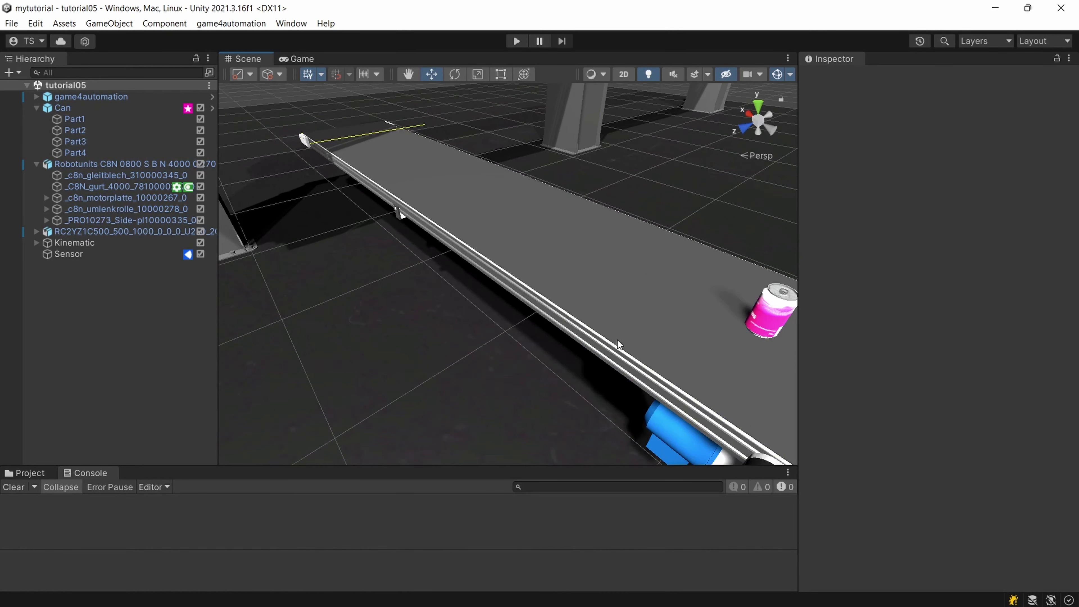
scroll(620, 344, "down", 5)
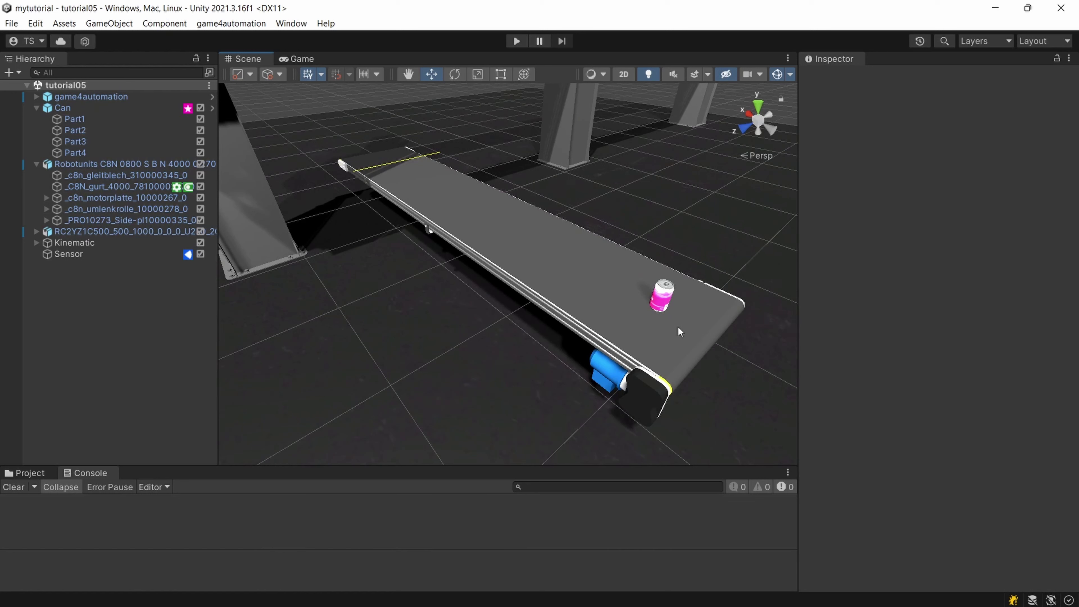
left_click(1004, 41)
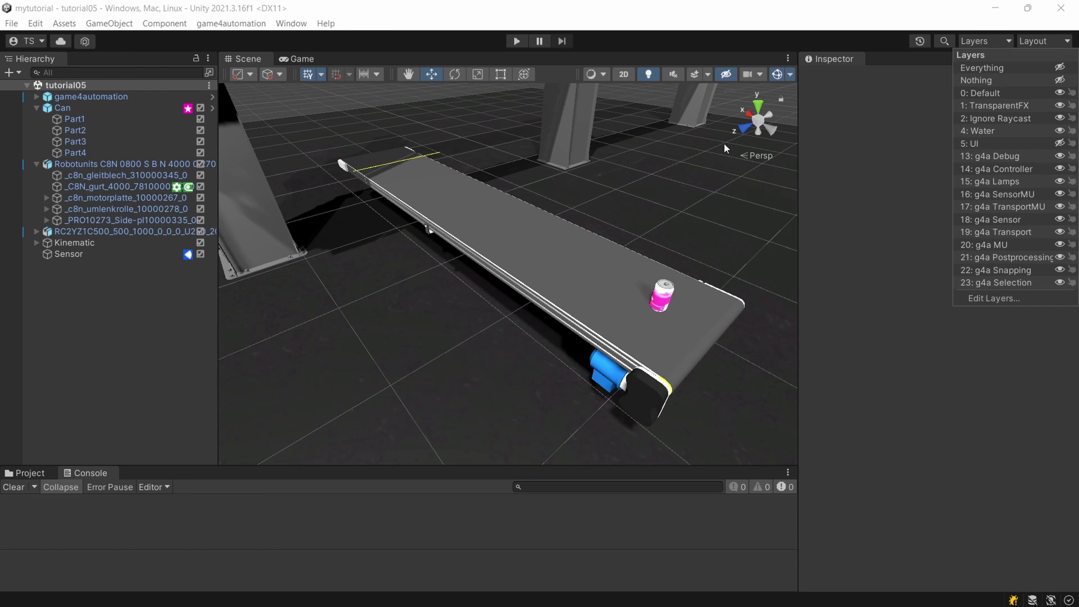
left_click(238, 24)
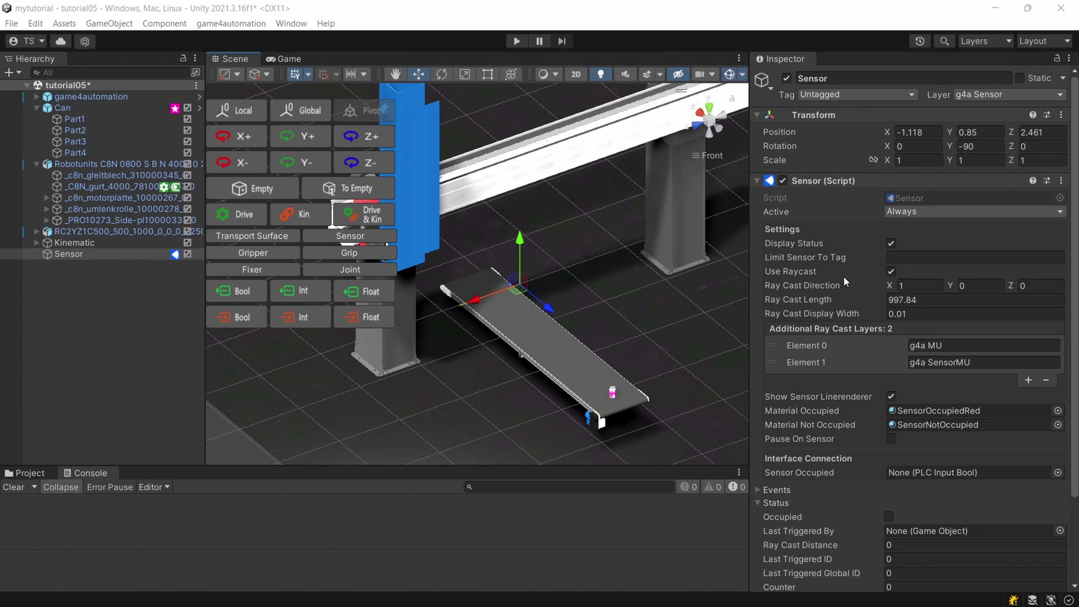
Switch the scene view to perspective and turn off Use Raycast in the Sensor object's script
left_click_drag(650, 311, 600, 265, "alt")
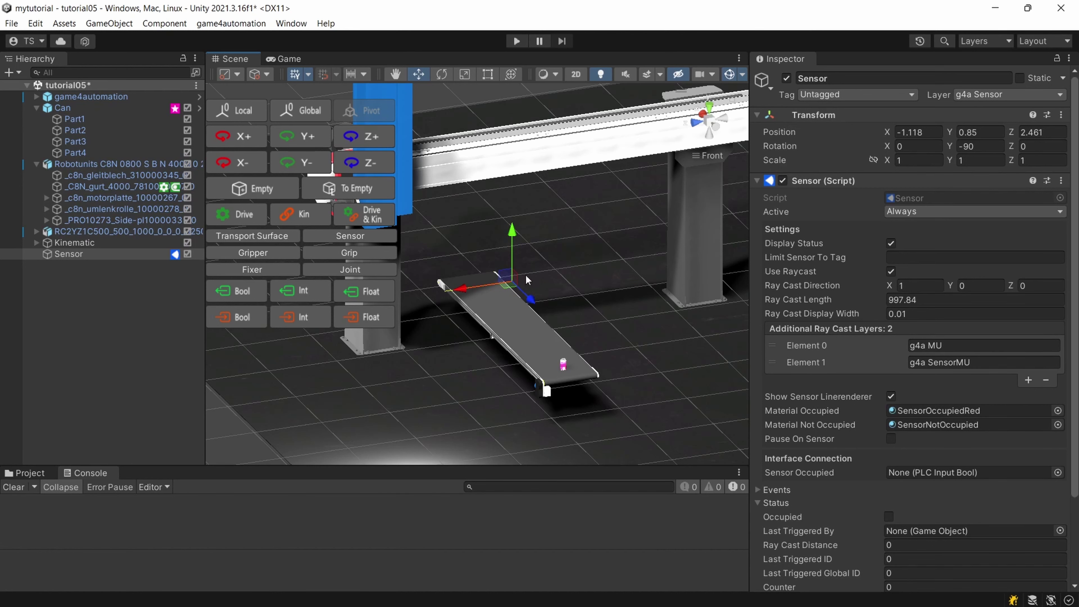
left_click_drag(546, 319, 589, 333, "alt")
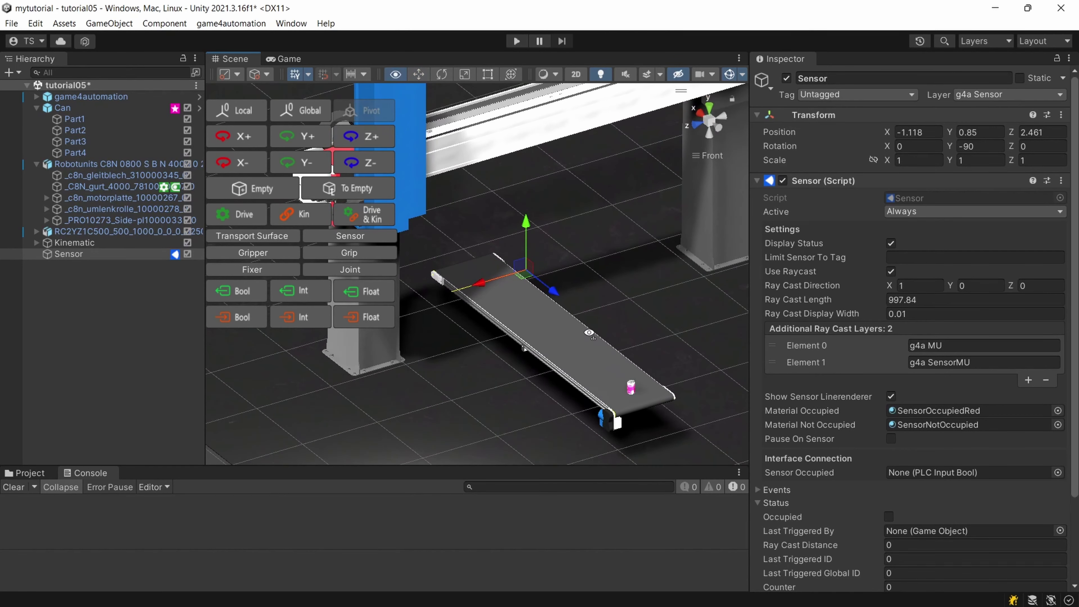
left_click(711, 156)
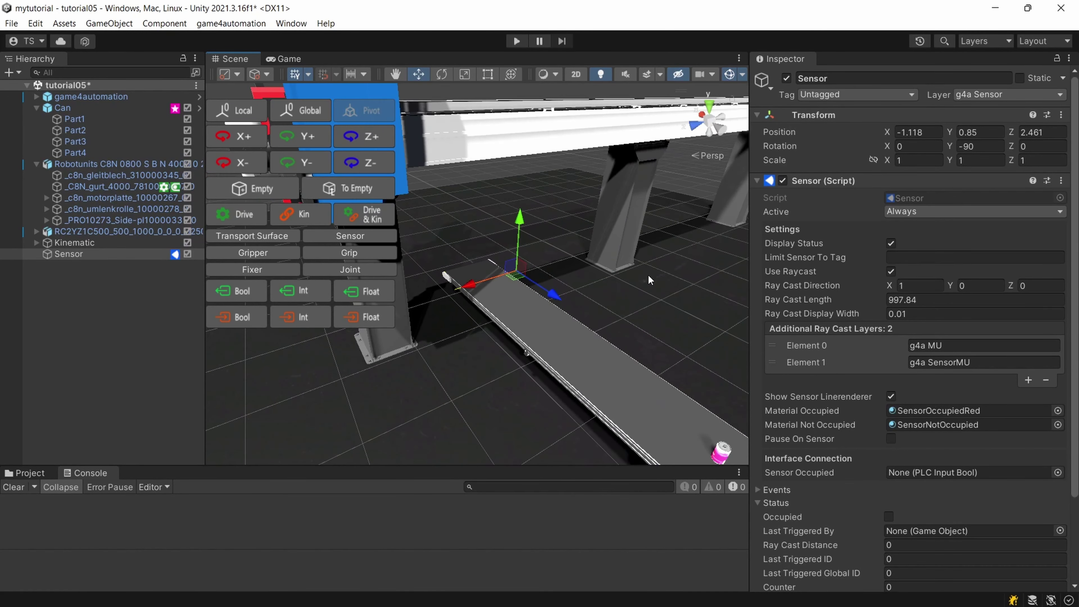
scroll(647, 276, "down", 3)
right_click_drag(645, 278, 629, 229)
middle_click_drag(636, 298, 616, 229)
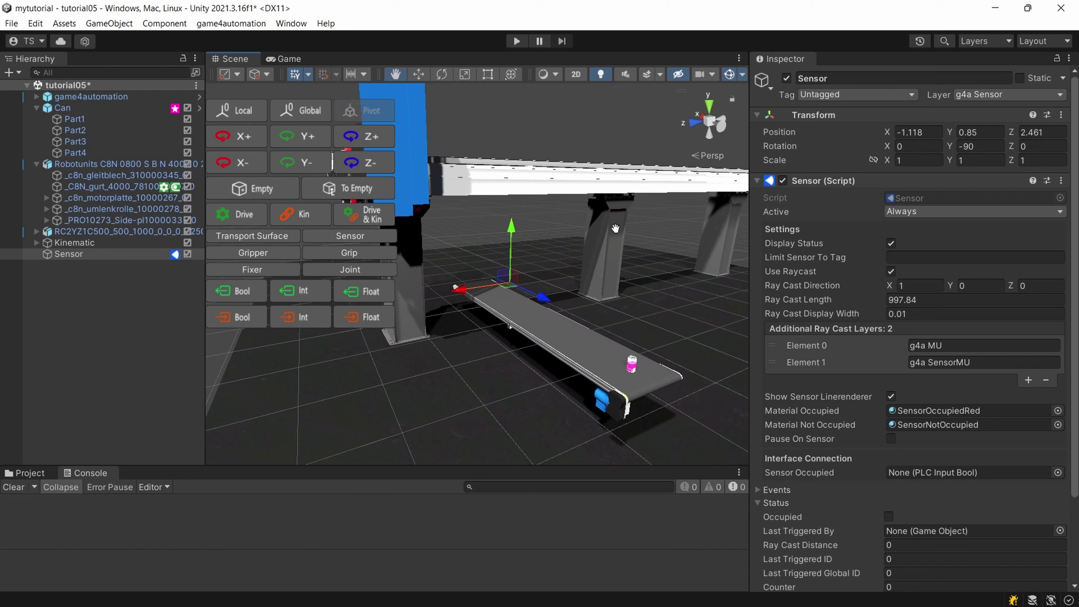
left_click(891, 272)
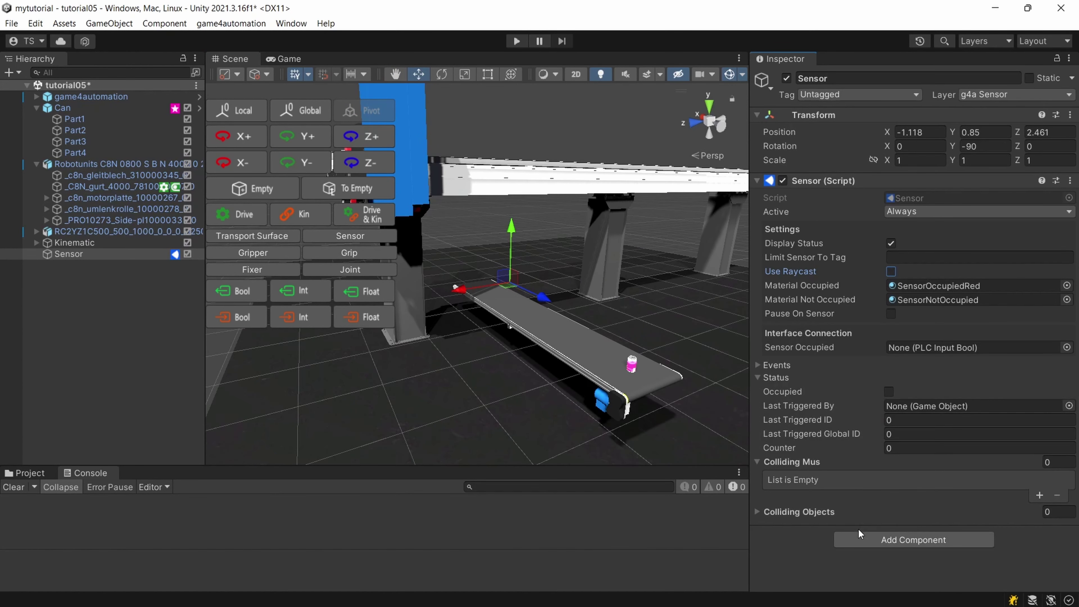
Add a Box Collider component to the Sensor object and set it as a trigger
left_click(876, 539)
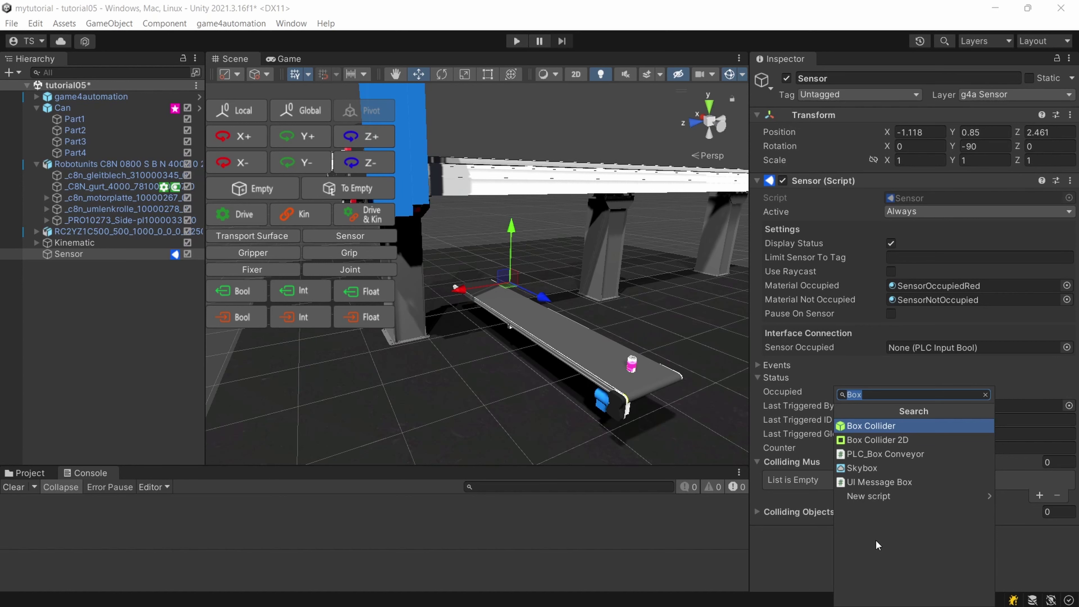
left_click(933, 423)
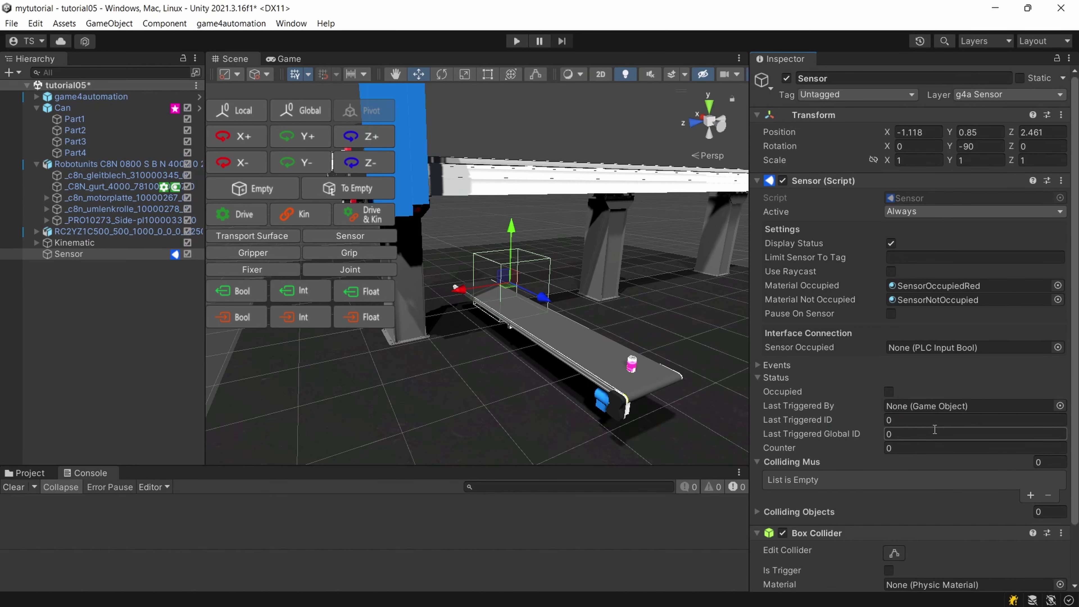
scroll(933, 423, "down", 3)
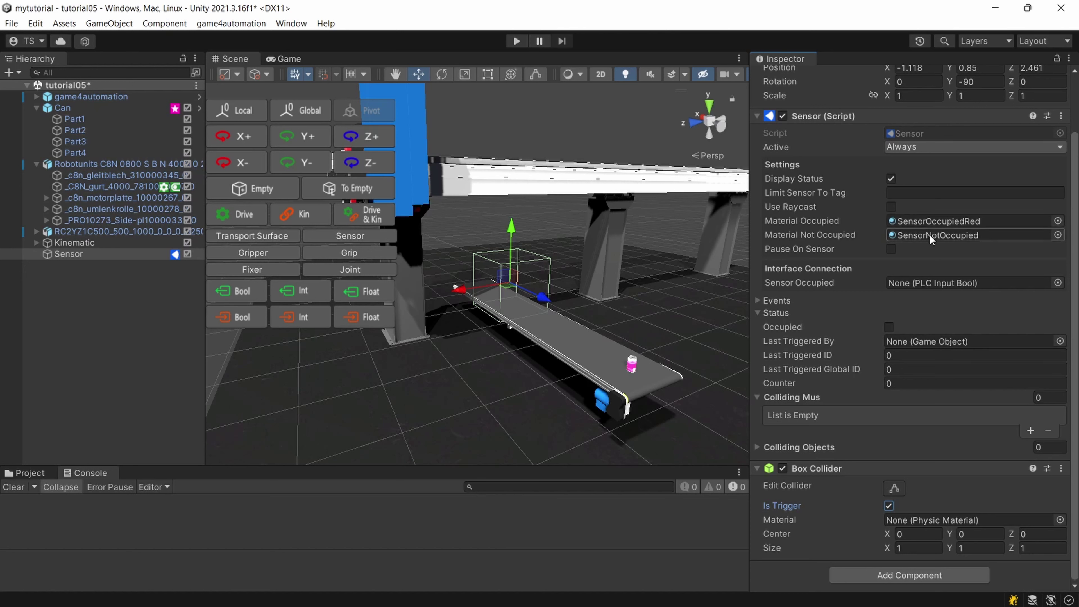
left_click(930, 577)
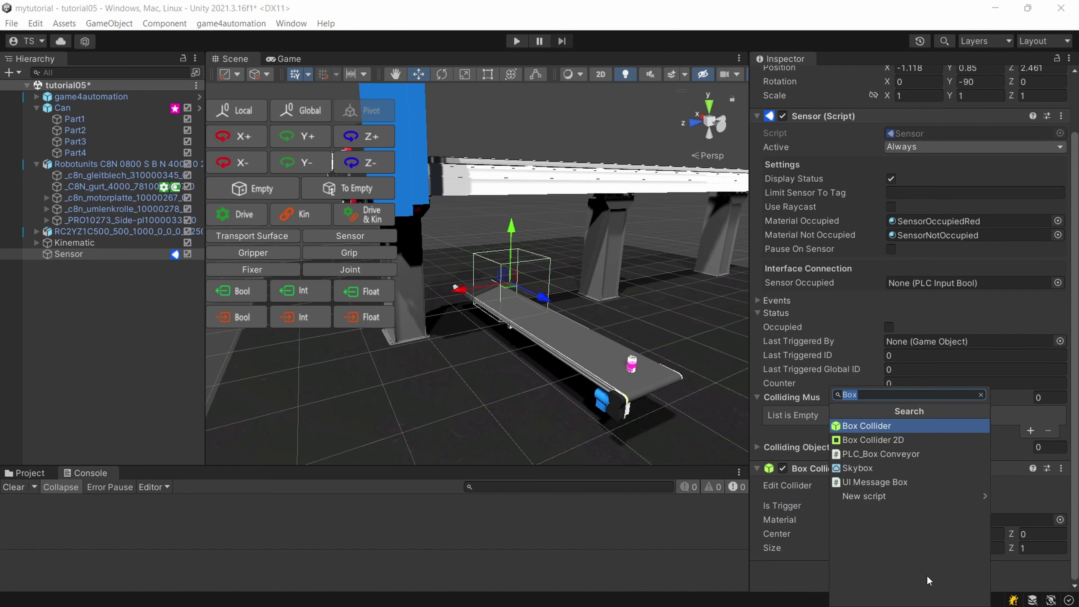
key("BackSpace")
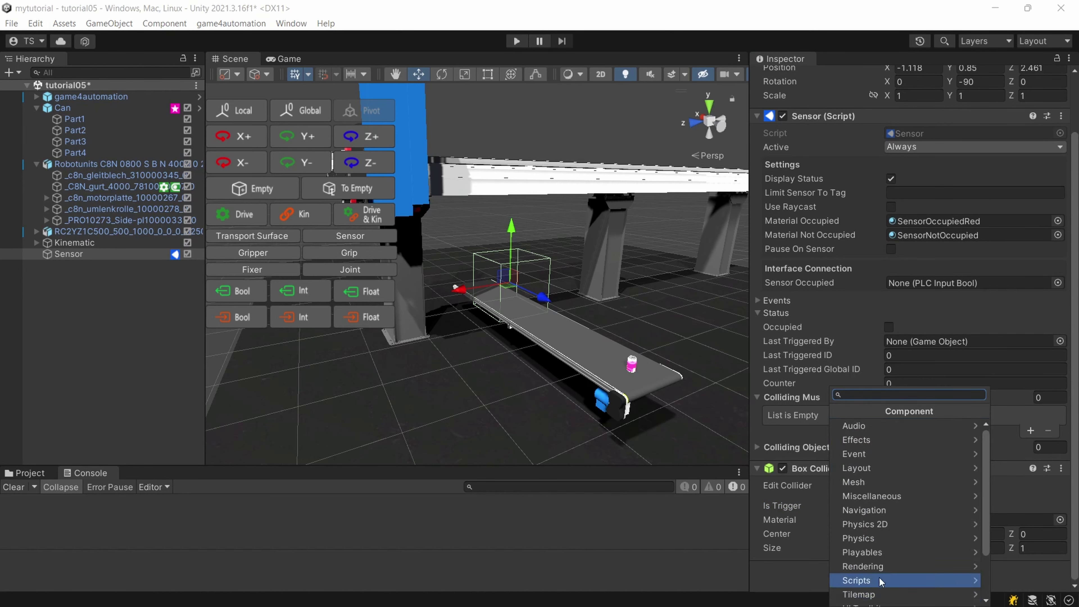
left_click(810, 587)
left_click(876, 577)
key("Escape")
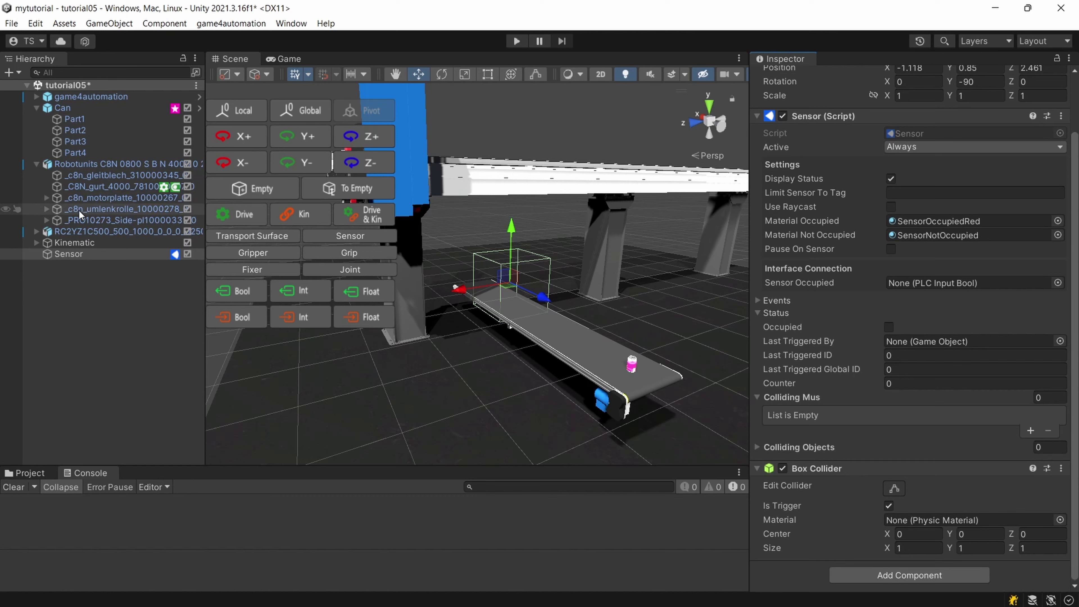
Create a new 3D Cube object in the scene
left_click(112, 25)
mouse_move(140, 97)
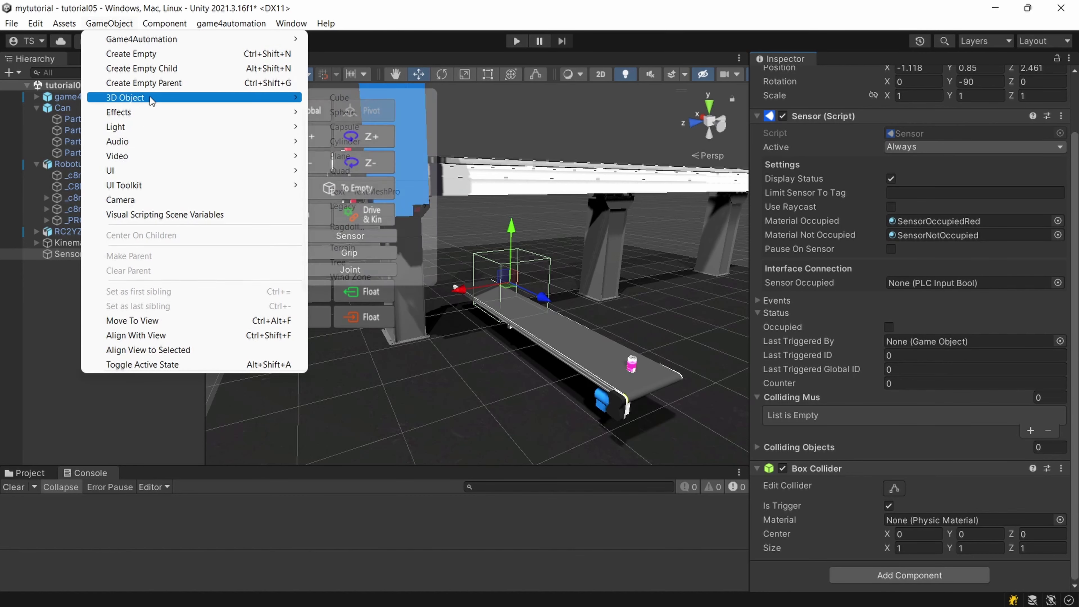
left_click(386, 96)
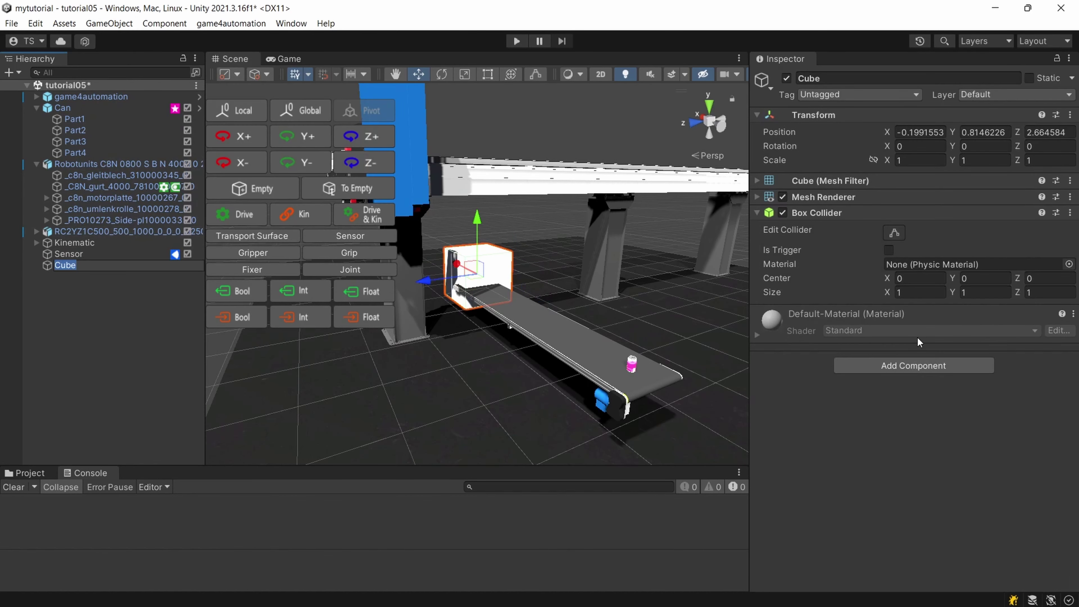
Move the Sensor script component from the Sensor object to the Cube and check both objects' components
left_click(913, 365)
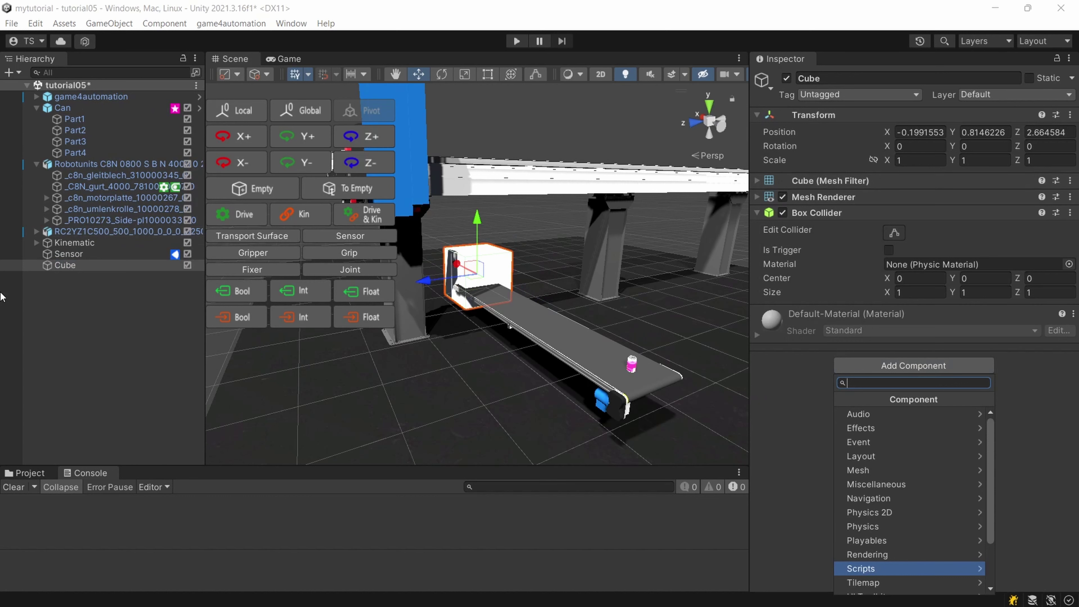
left_click_drag(828, 180, 103, 255)
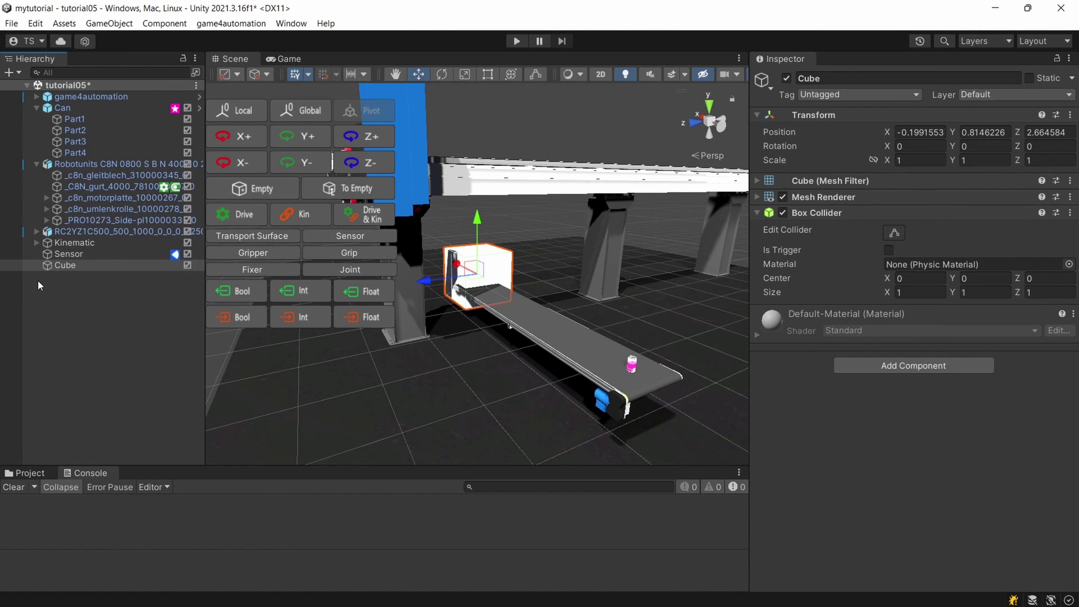
left_click(96, 254)
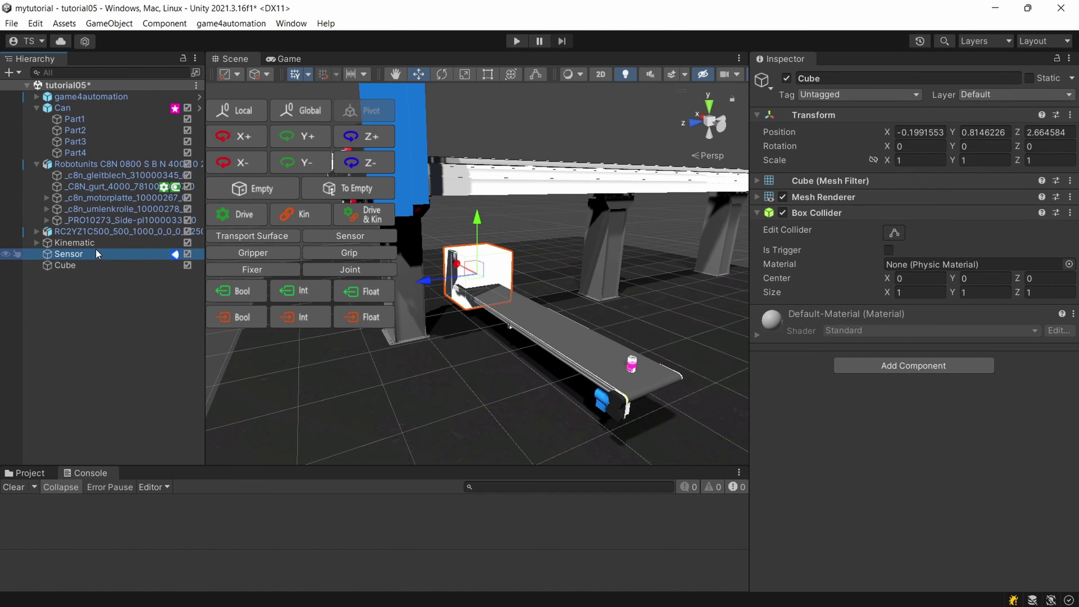
left_click_drag(816, 179, 82, 270)
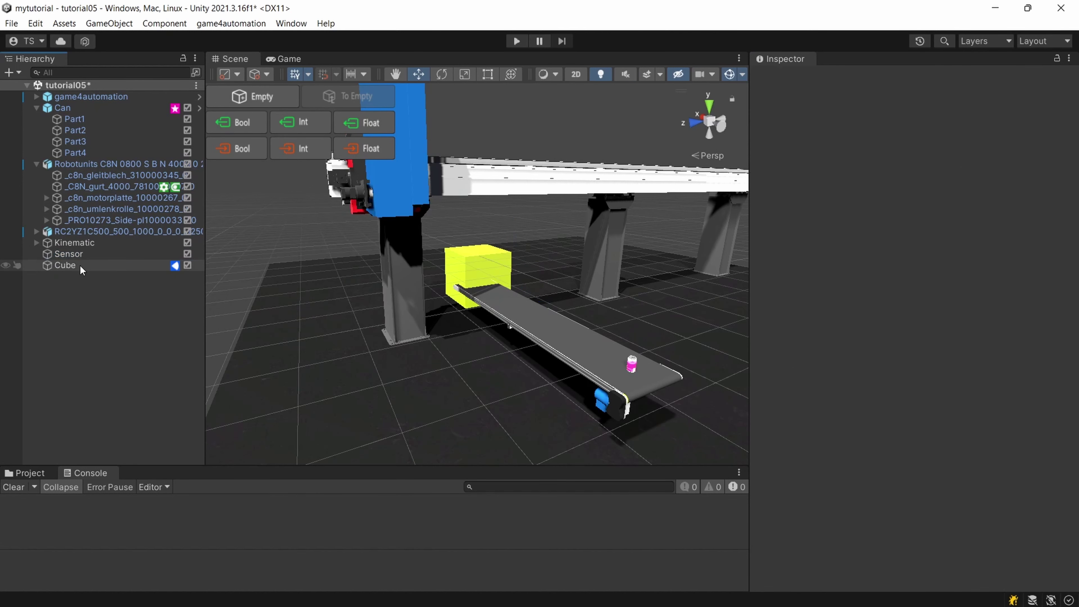
left_click(65, 263)
left_click(65, 253)
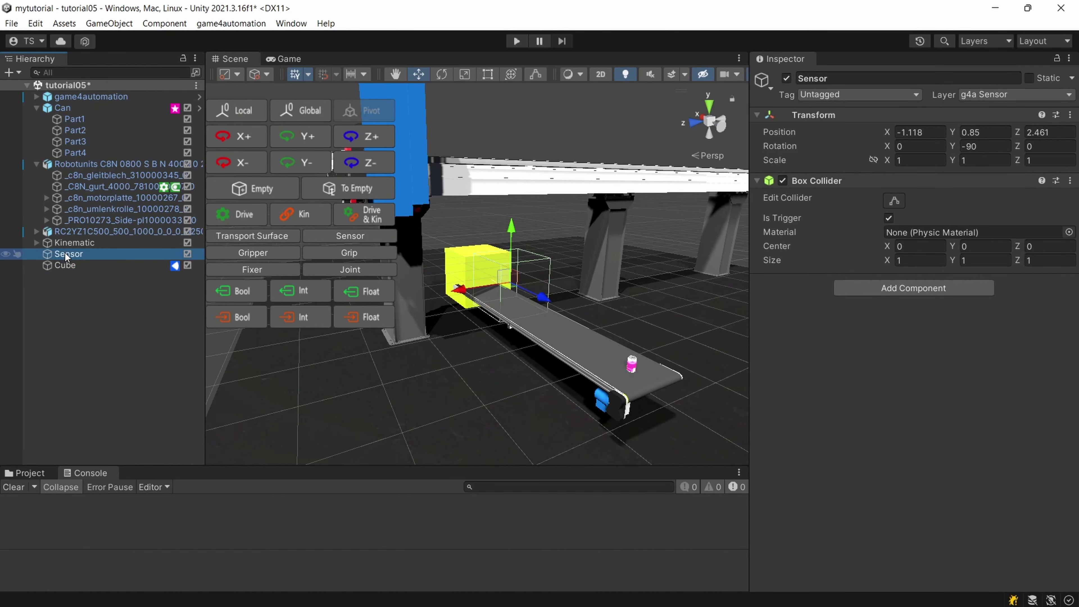
left_click(69, 263)
left_click(66, 252)
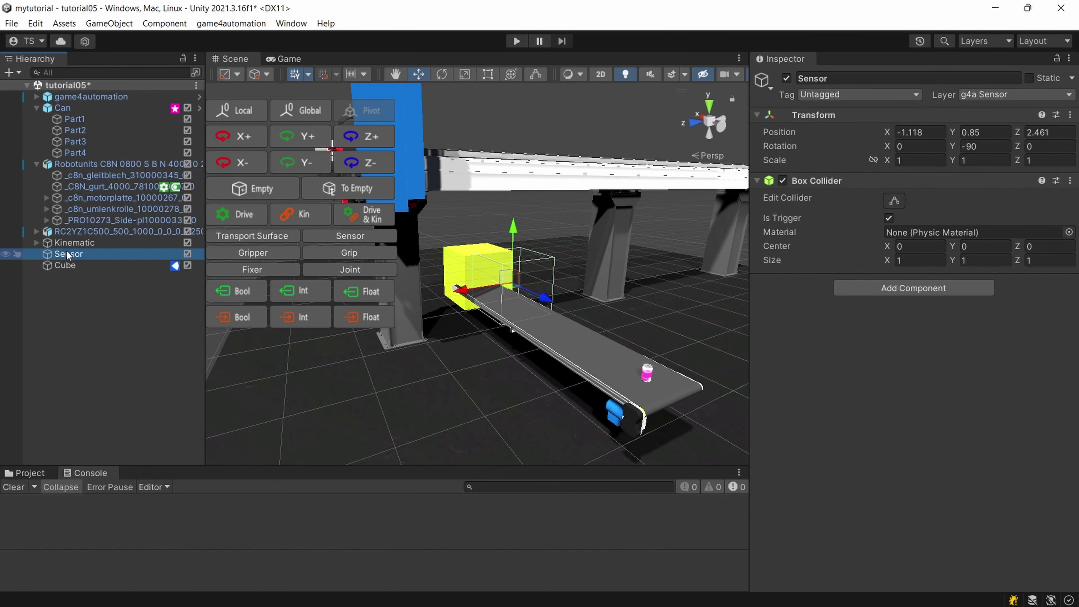
Rename the Cube object as Sensor
left_click(65, 264)
left_click(66, 264)
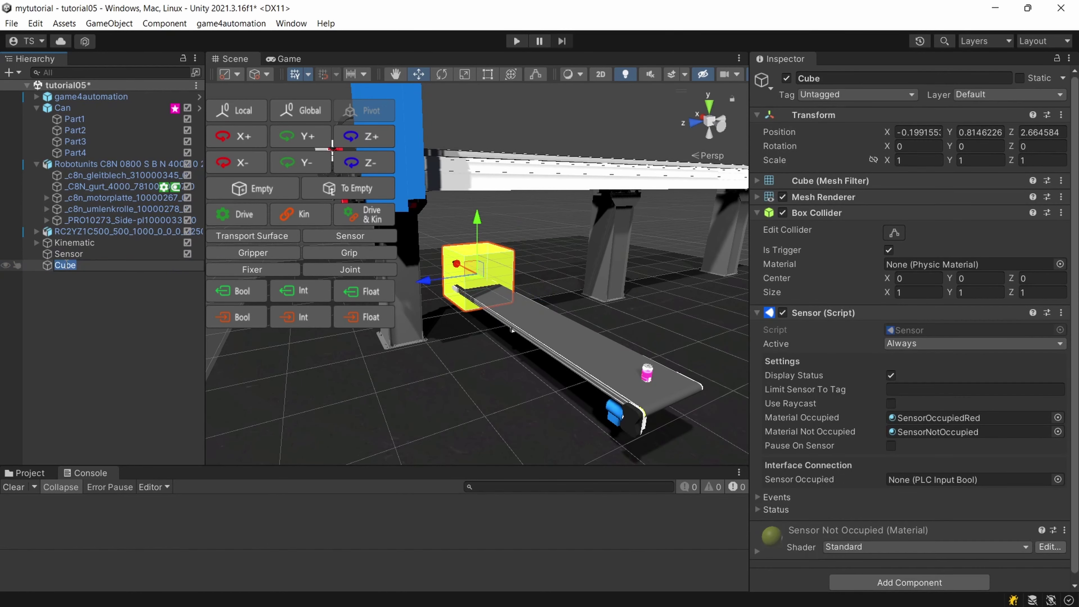
type("Sensor")
key("Return")
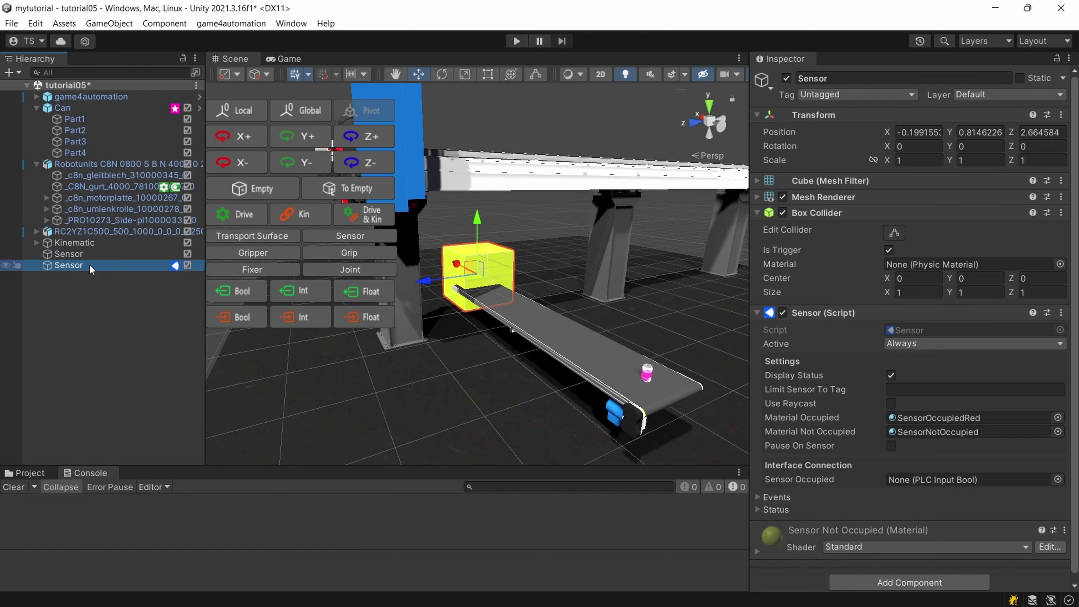
Delete the old Sensor object that has only a Box Collider, and select the cube-based Sensor
left_click(67, 253)
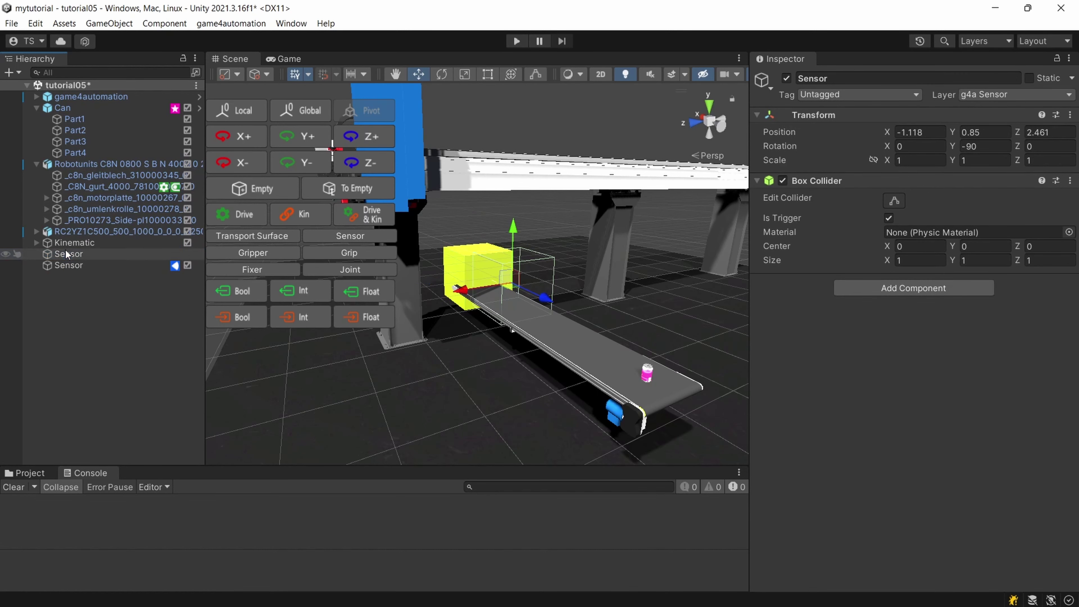
key("Delete")
left_click(64, 254)
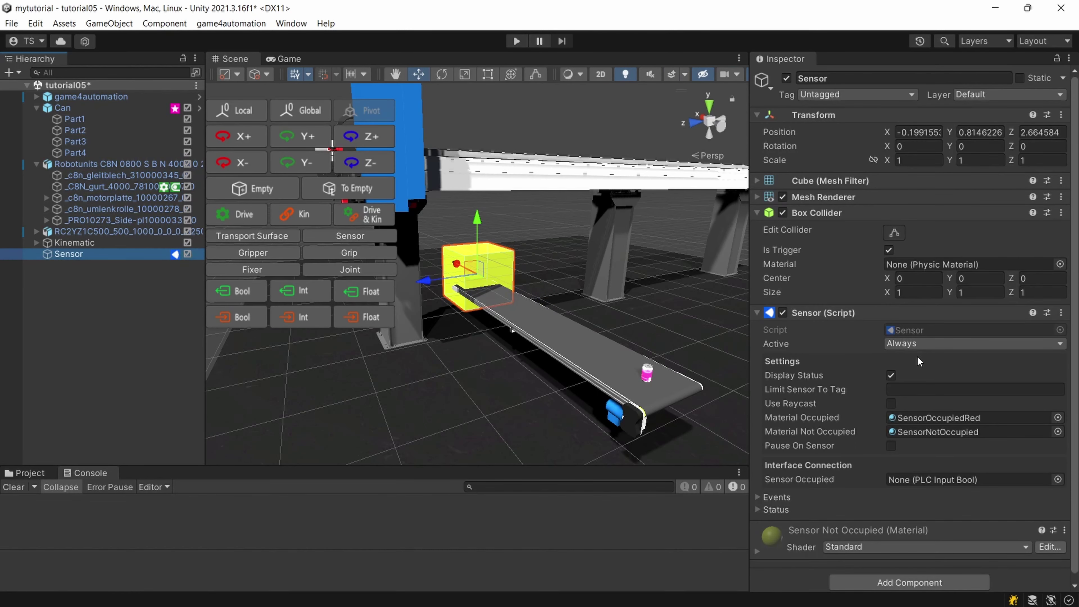
Move the cube-shaped Sensor along X to -1.176 so it straddles the far end of the conveyor
scroll(1022, 302, "down", 1)
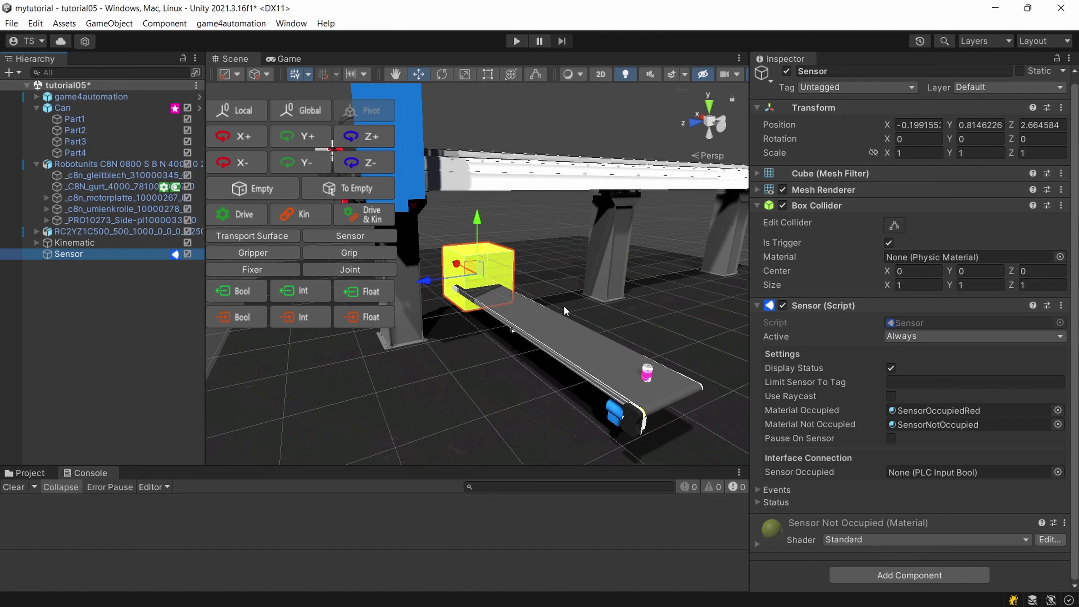
scroll(479, 299, "up", 2)
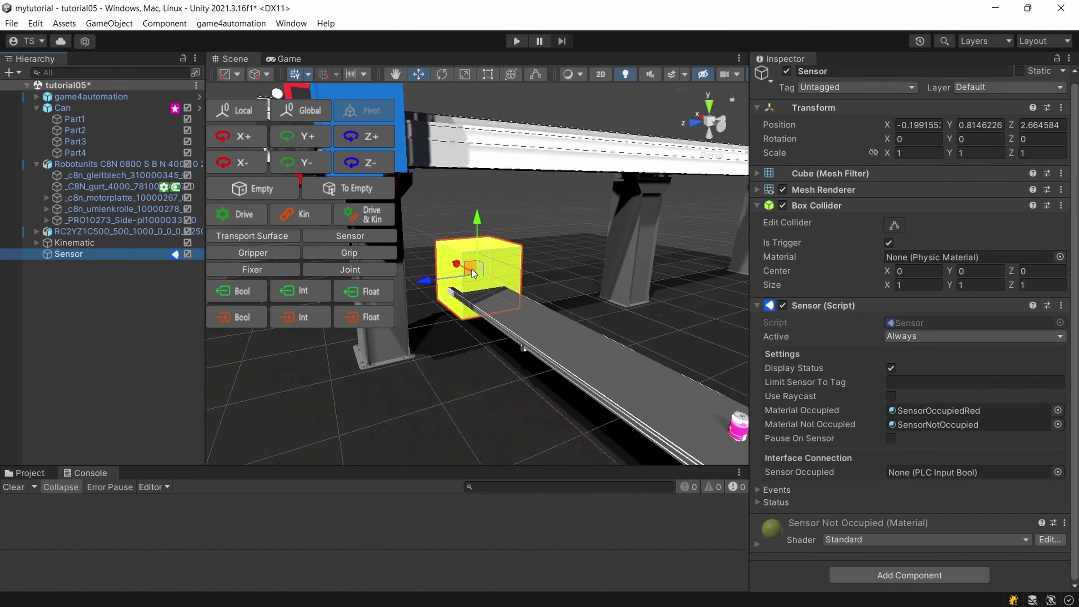
left_click_drag(477, 274, 486, 294)
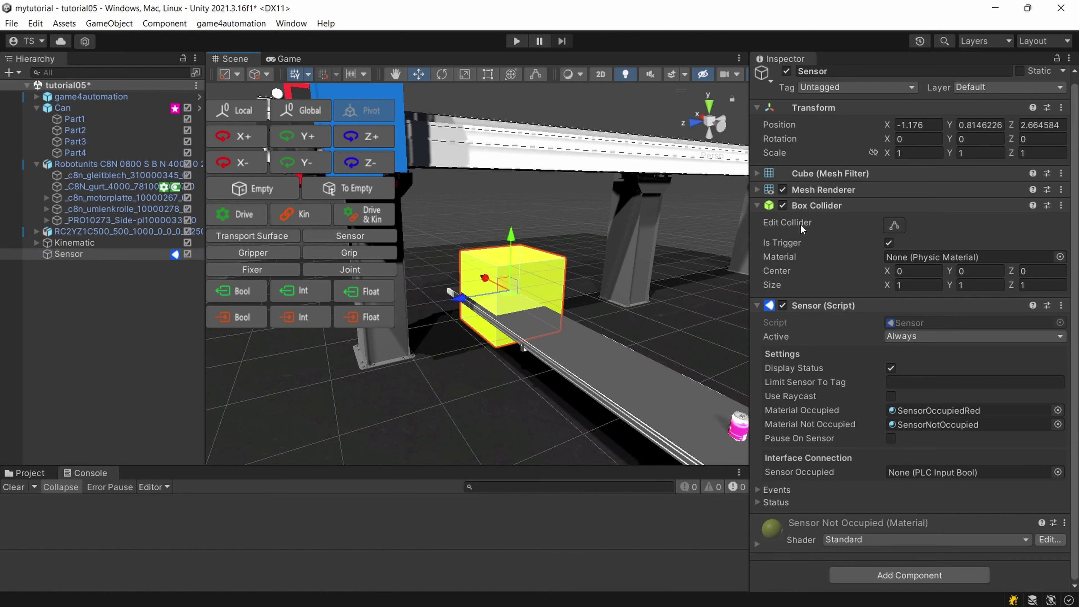
Run the simulation to test the cube-shaped Sensor with the cans on the conveyor
scroll(537, 320, "up", 2)
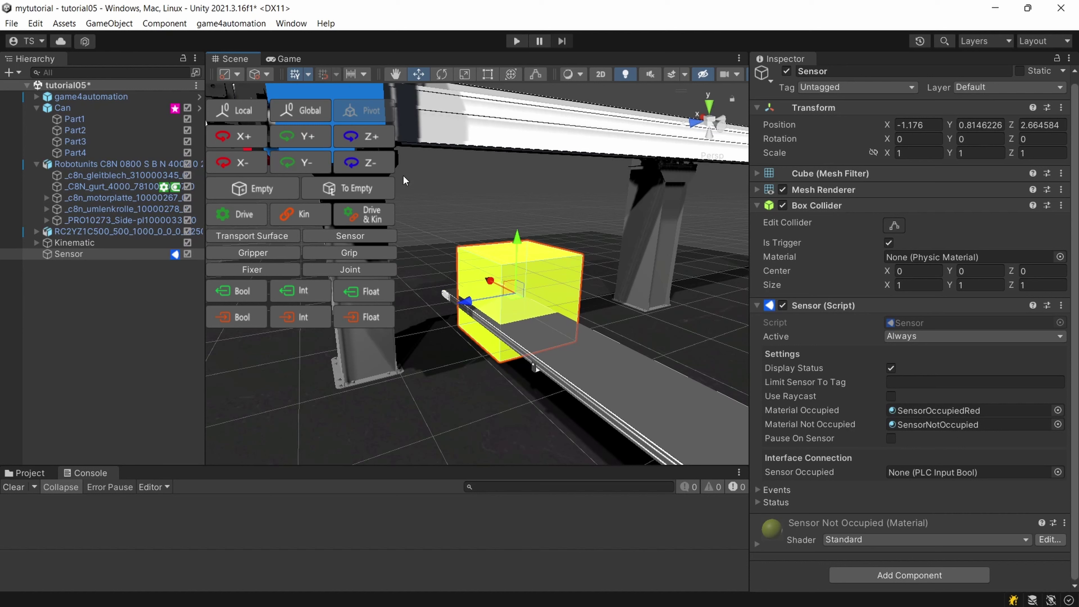
left_click(517, 41)
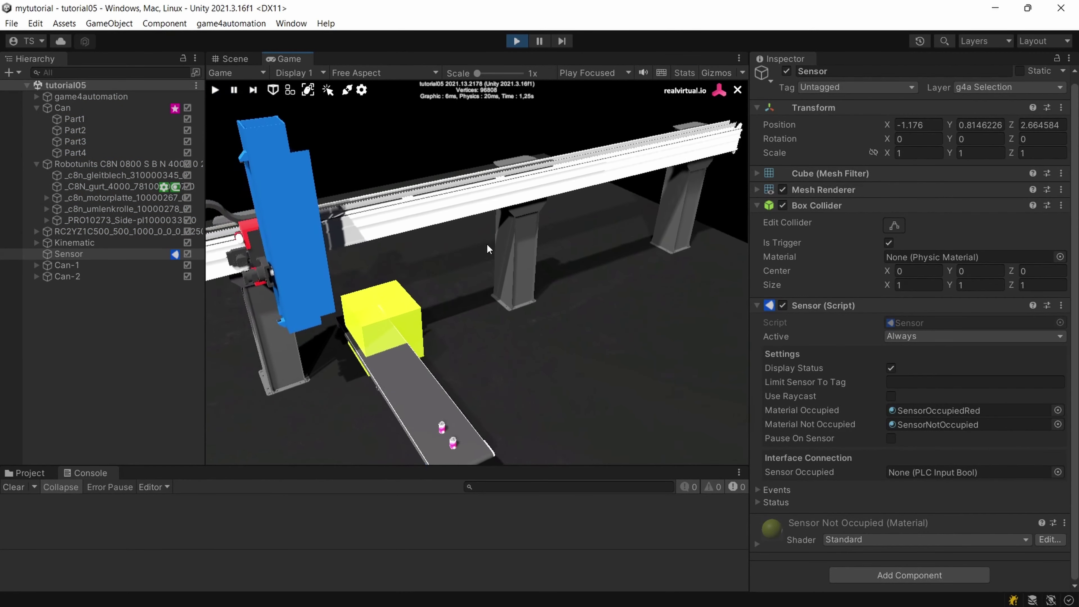
Examine the cube Sensor's Status, collider and layer settings while cans pass through it, and stop the simulation
right_click_drag(487, 244, 546, 237)
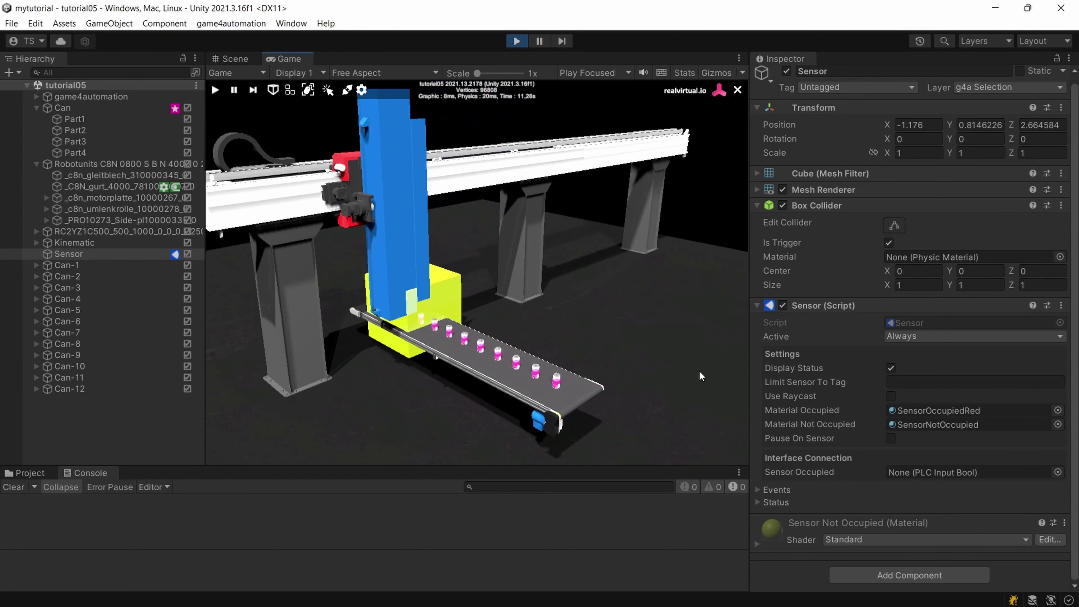
left_click(756, 541)
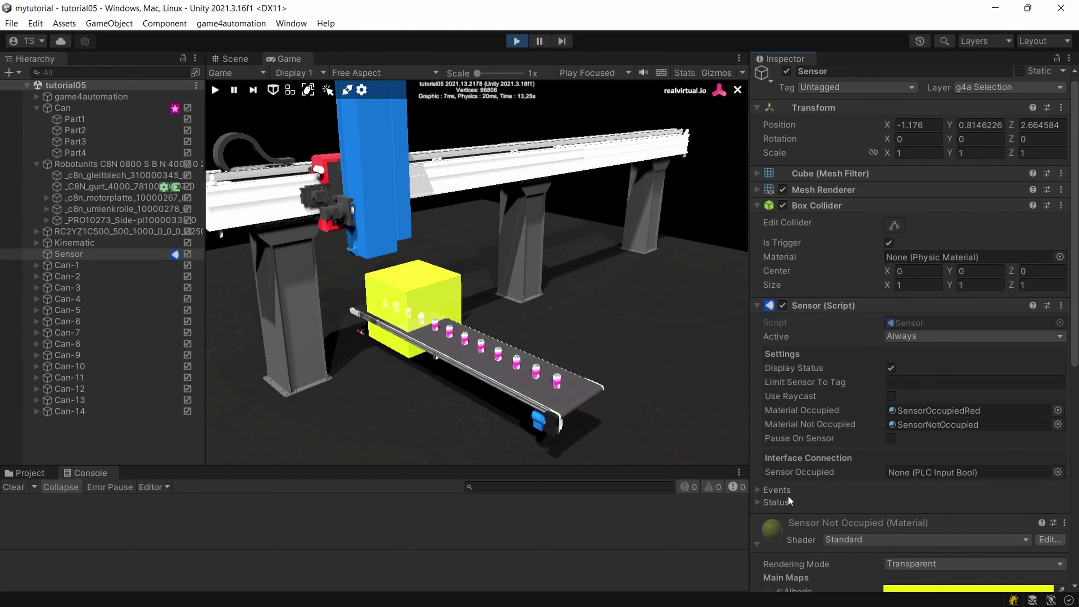
left_click(759, 501)
scroll(760, 502, "down", 5)
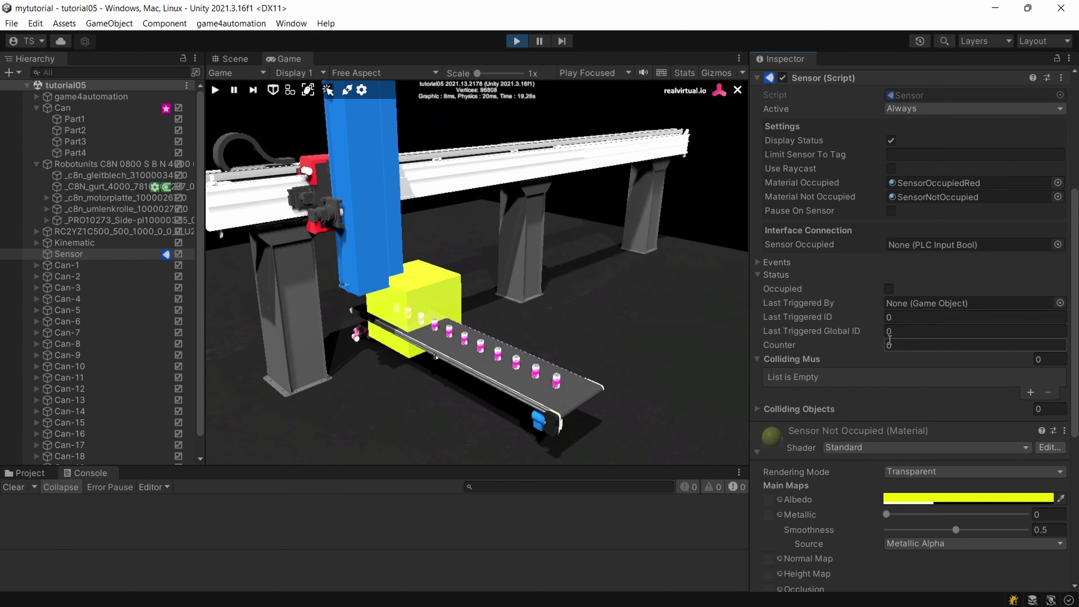
scroll(910, 497, "down", 4)
scroll(897, 481, "down", 3)
scroll(898, 481, "up", 6)
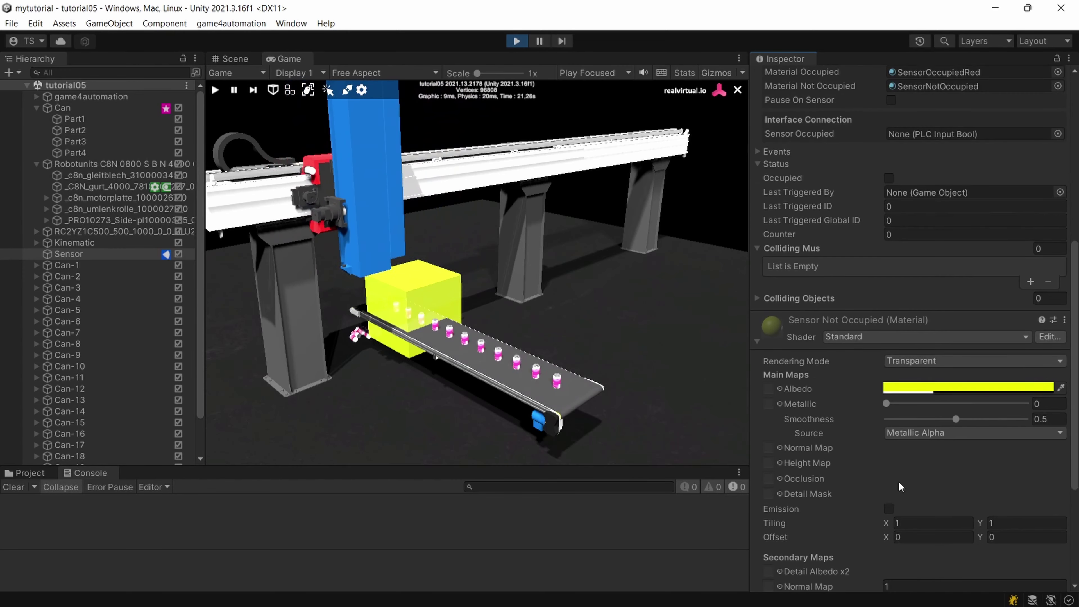
scroll(898, 481, "up", 3)
scroll(898, 481, "up", 4)
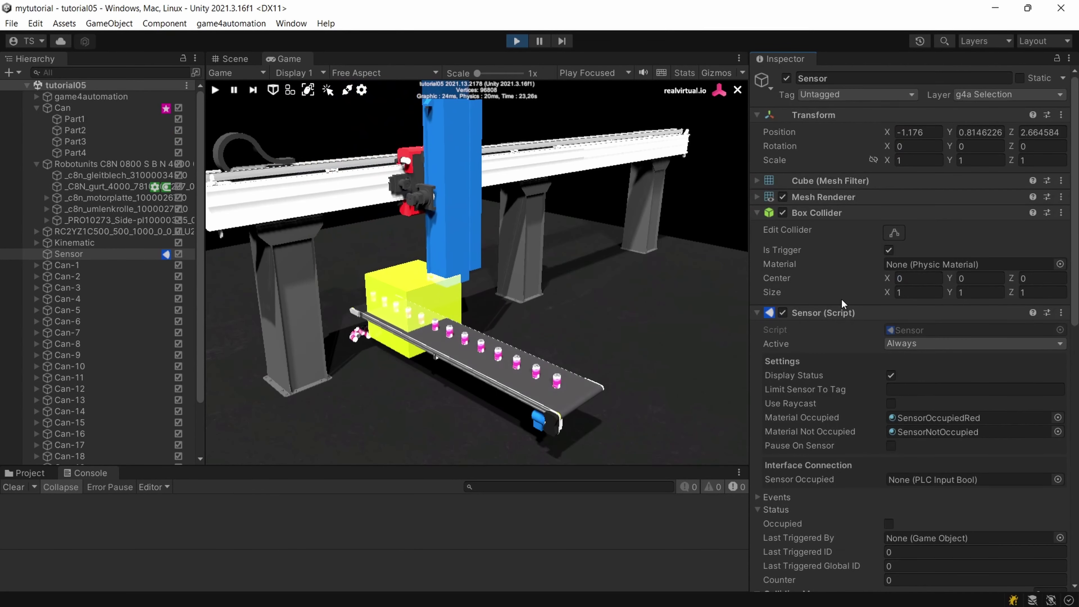
scroll(822, 303, "down", 5)
scroll(821, 306, "up", 3)
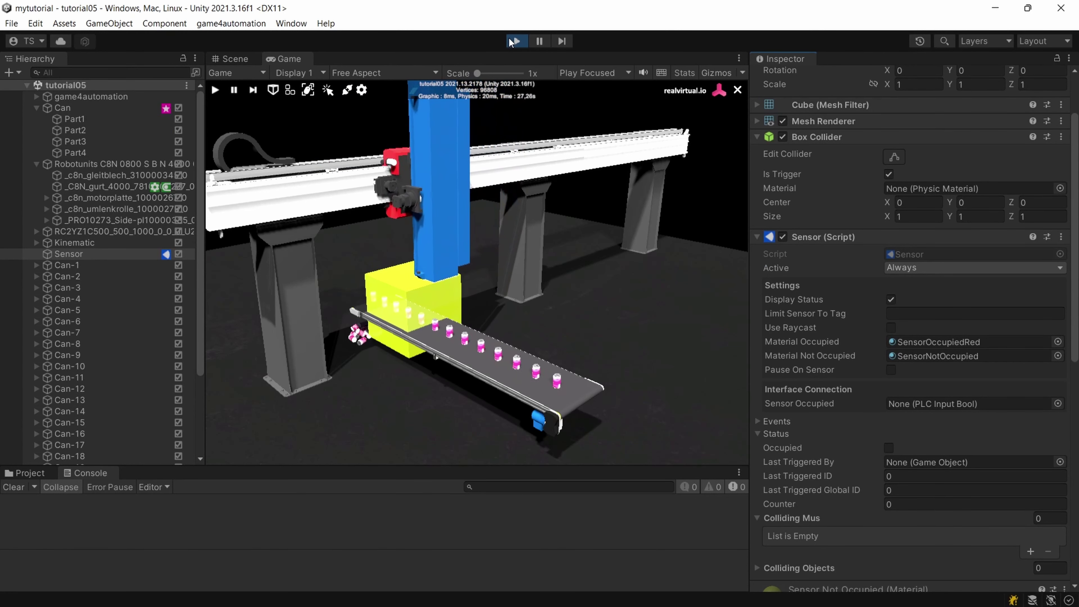
key("ctrl+p")
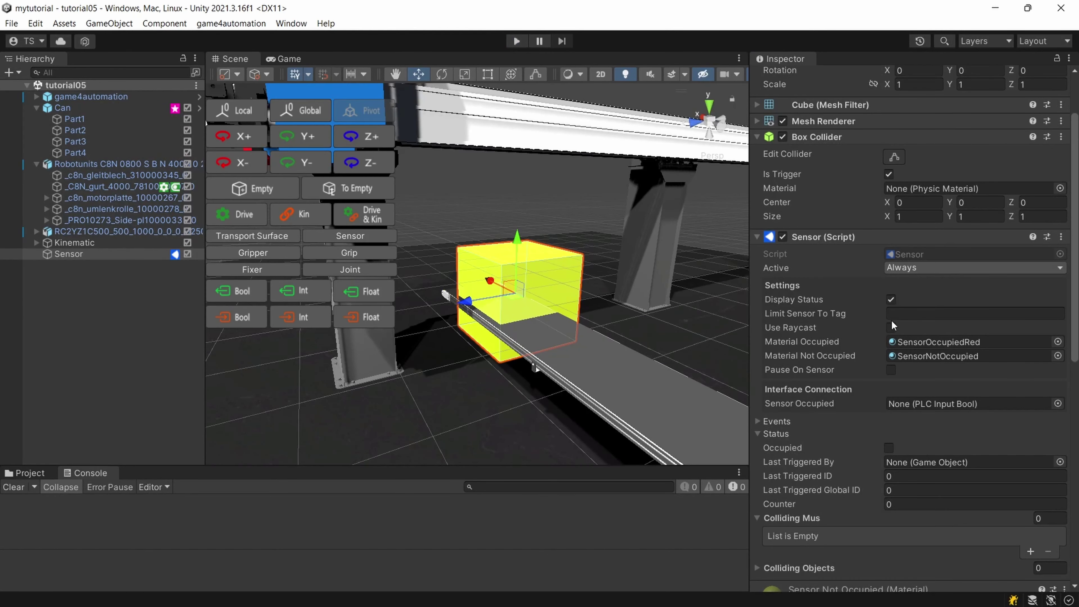
Assign the cube Sensor to the g4a Sensor layer
scroll(1024, 71, "up", 2)
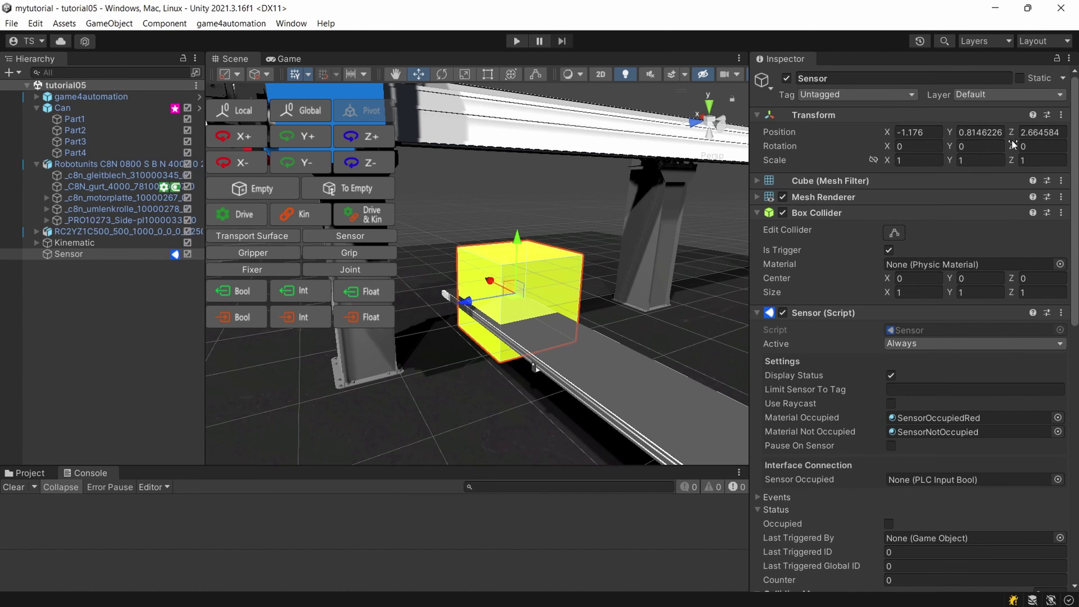
left_click(1023, 98)
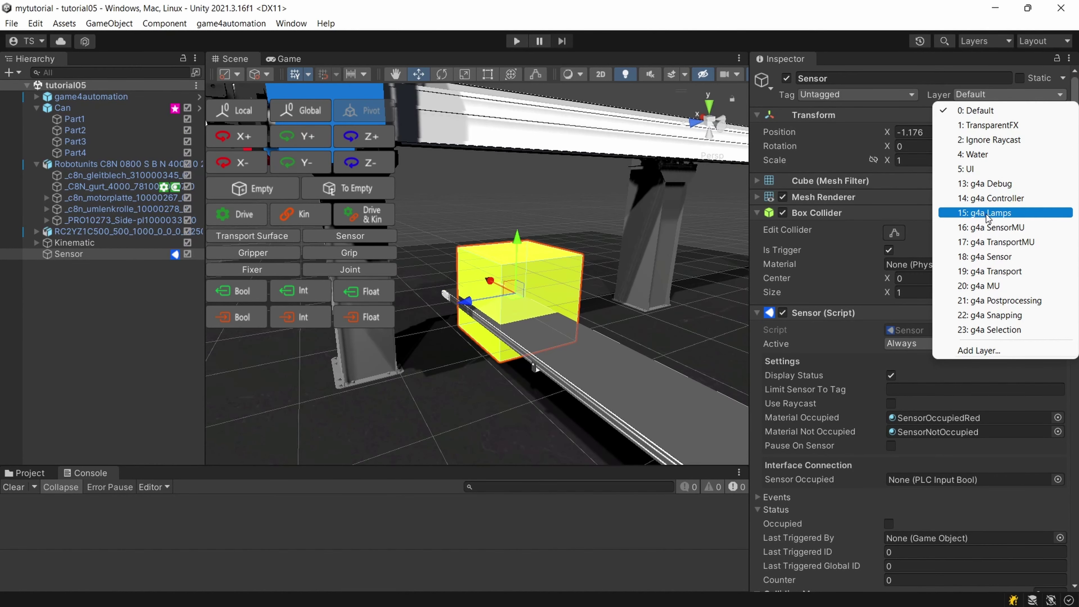
left_click(984, 256)
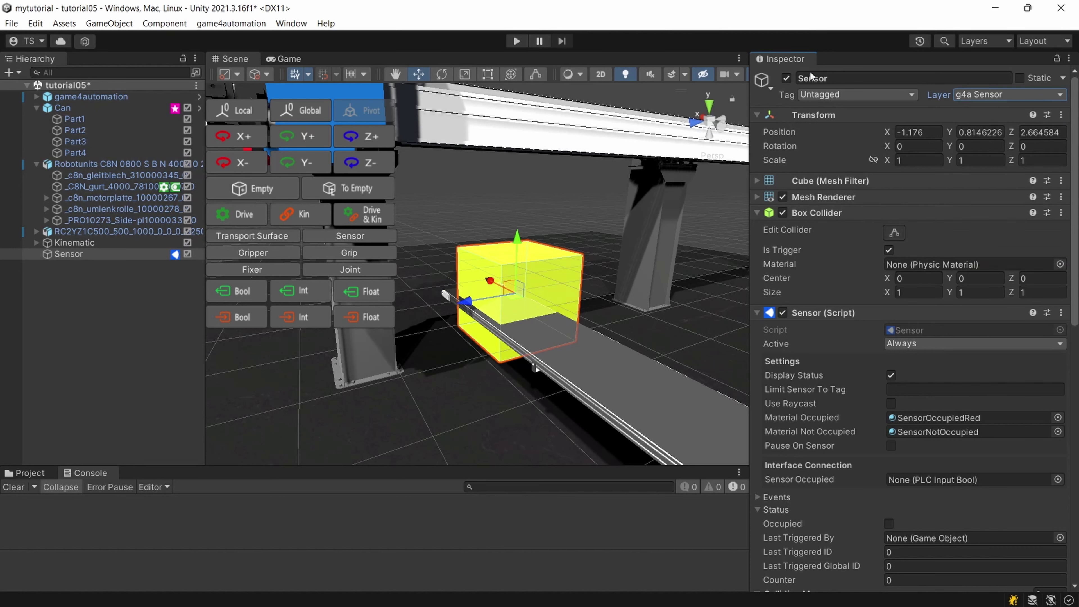
Run the simulation to check the cube Sensor's can detection, occupied status and colliding MUs, and stop it again
left_click(517, 41)
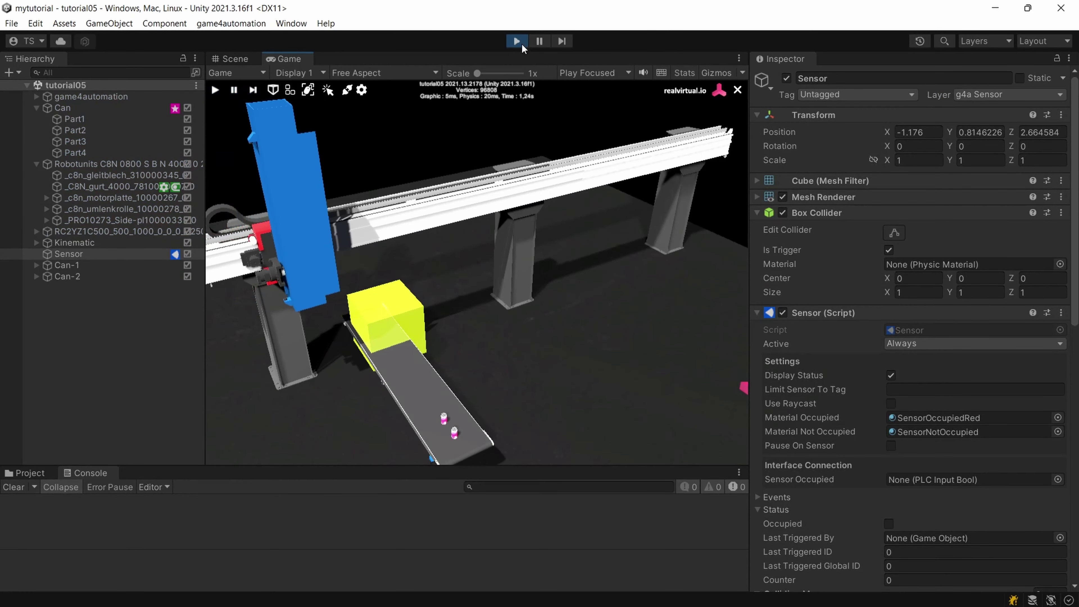
right_click_drag(579, 275, 642, 244)
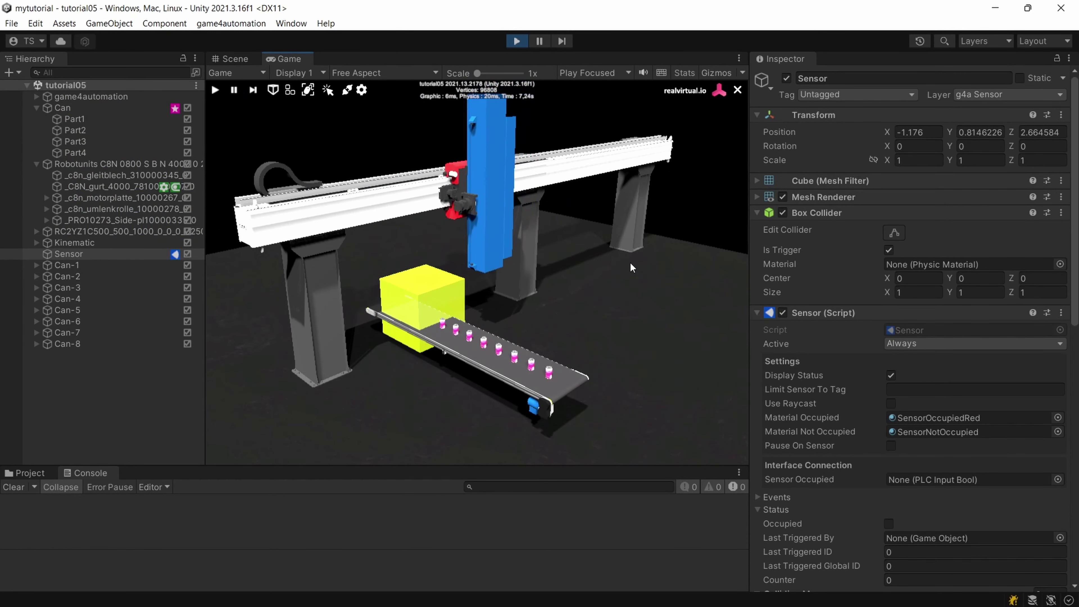
scroll(604, 276, "up", 2)
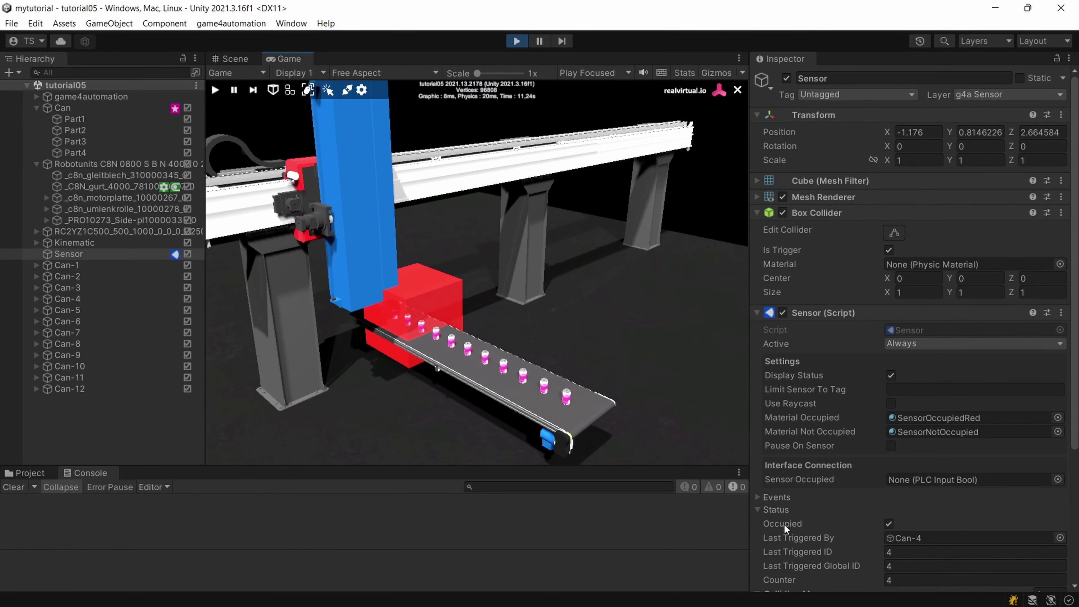
scroll(767, 499, "down", 5)
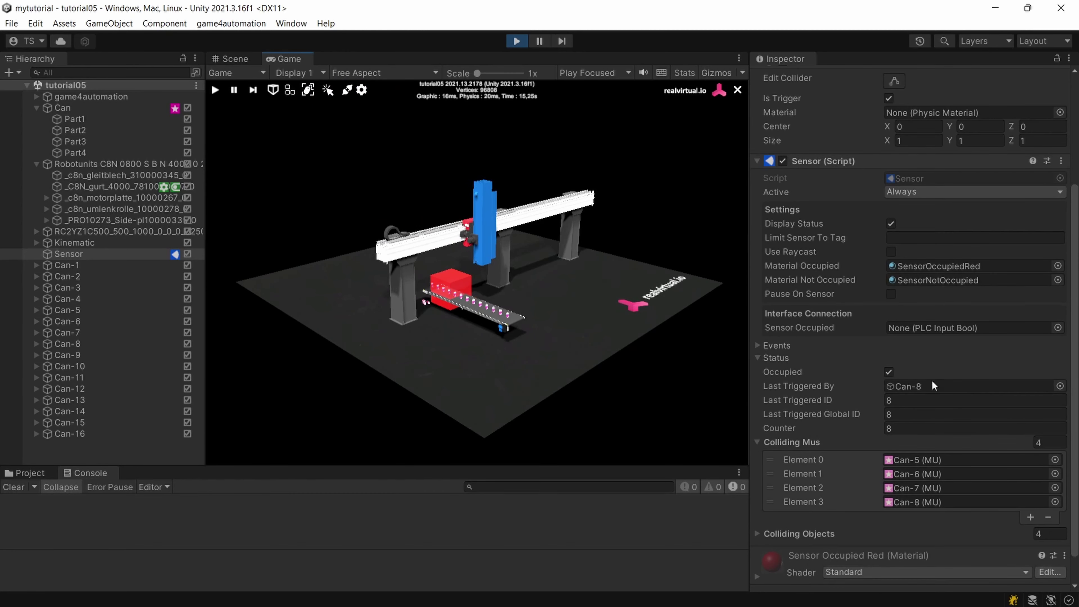
scroll(620, 382, "up", 5)
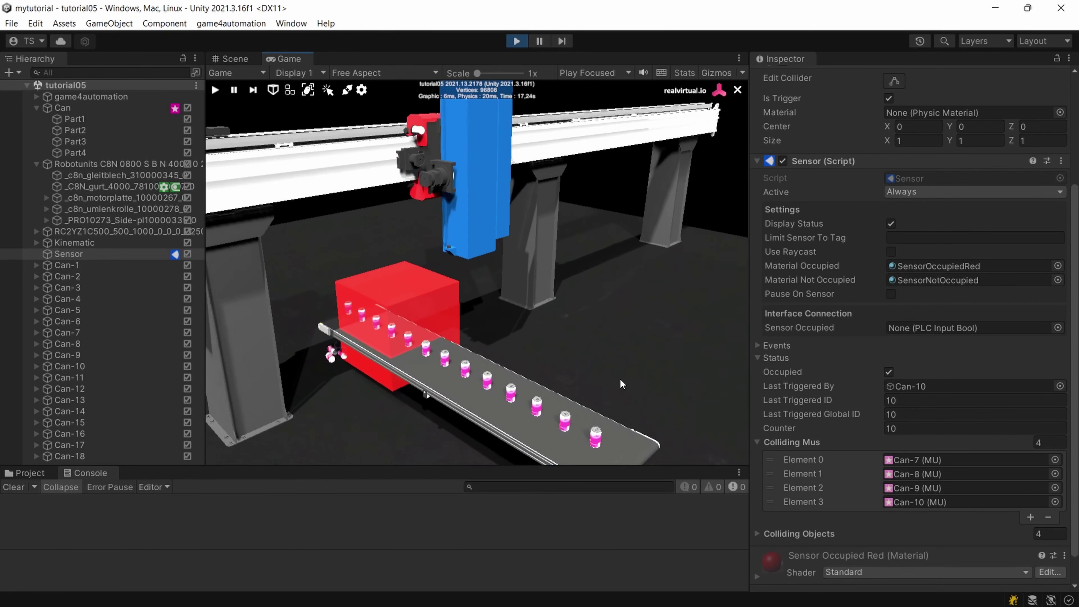
scroll(620, 381, "up", 3)
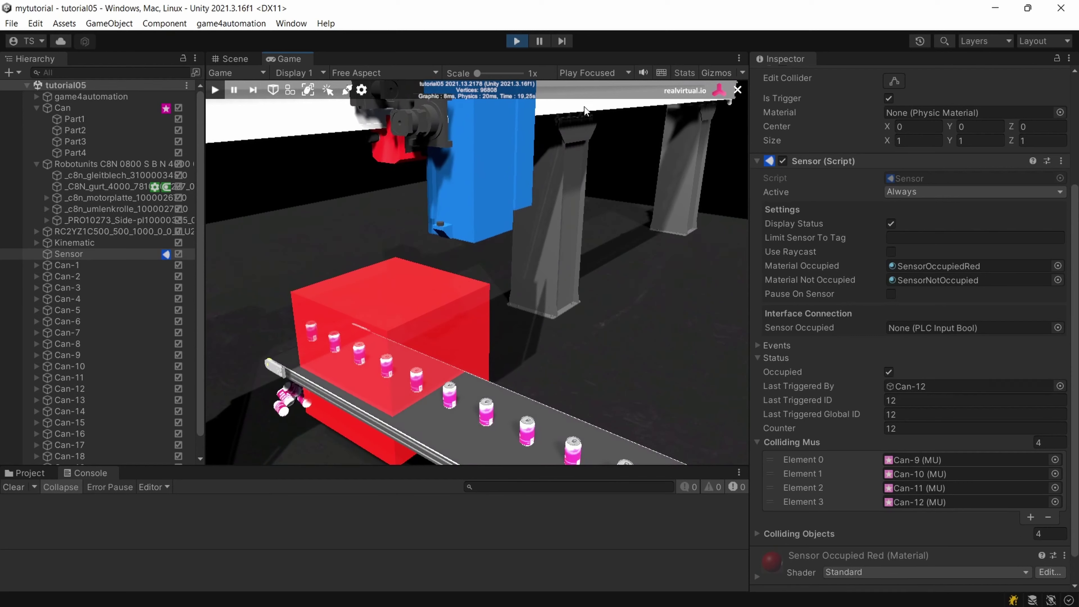
left_click(516, 41)
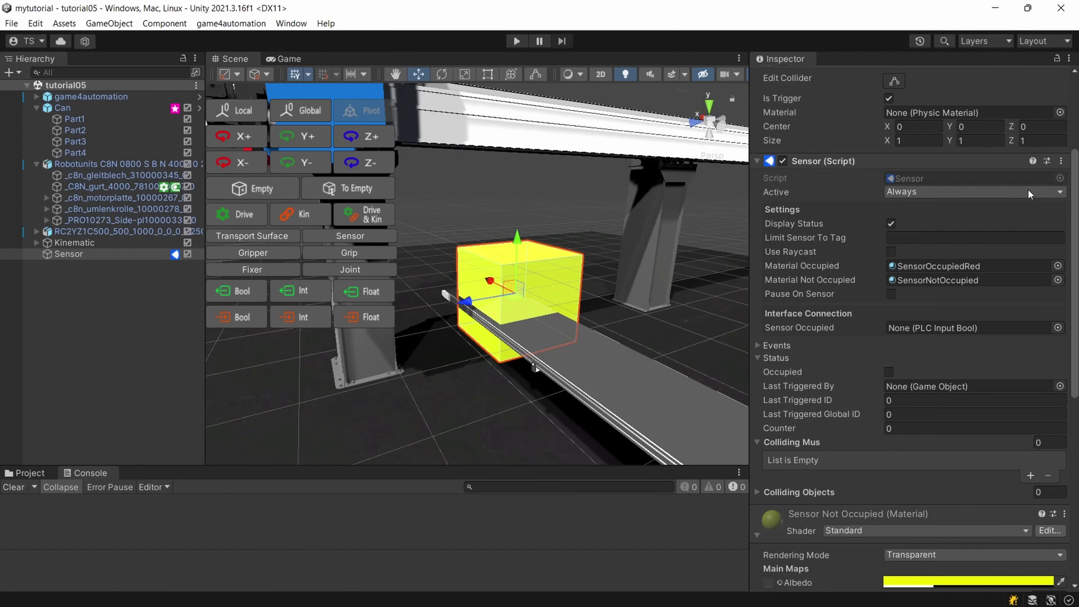
Review the cube Sensor's script settings, interface connection, status fields and material properties
scroll(802, 378, "up", 3)
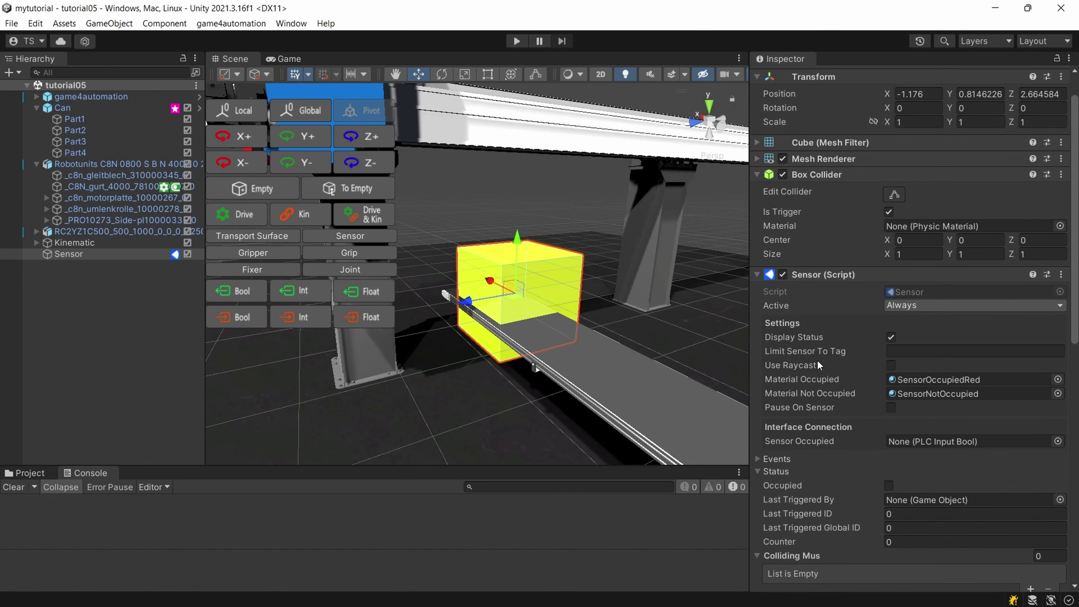
scroll(1019, 459, "down", 5)
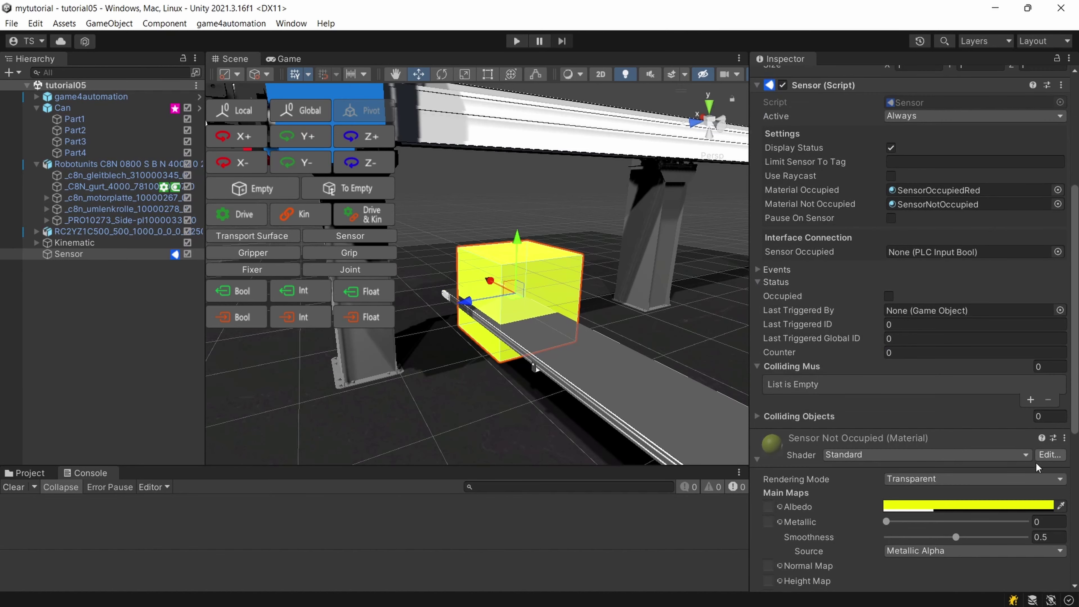
scroll(947, 511, "down", 10)
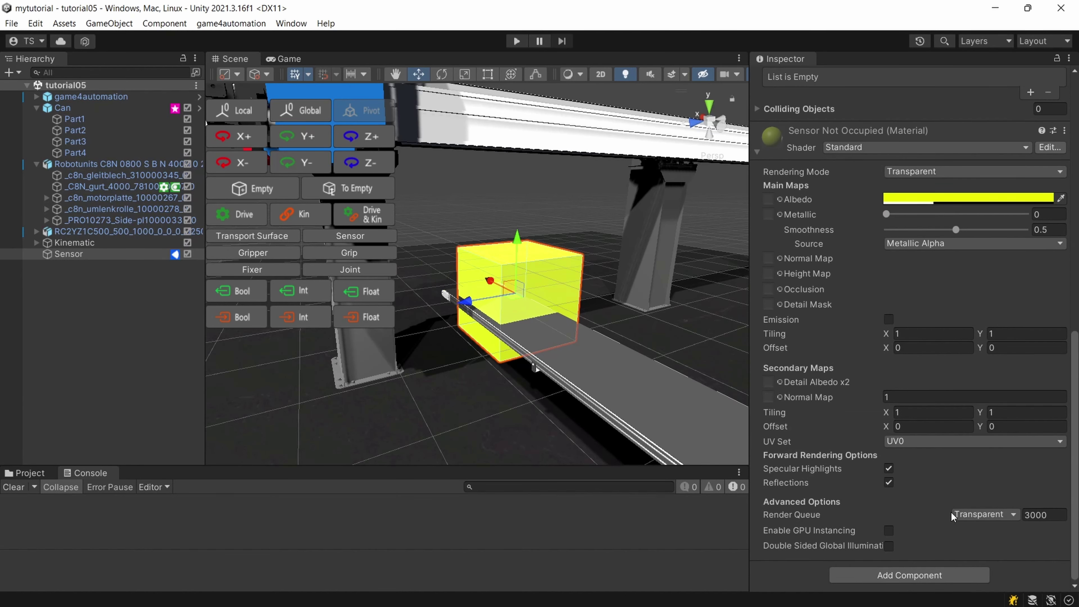
scroll(994, 481, "up", 6)
scroll(1001, 323, "up", 6)
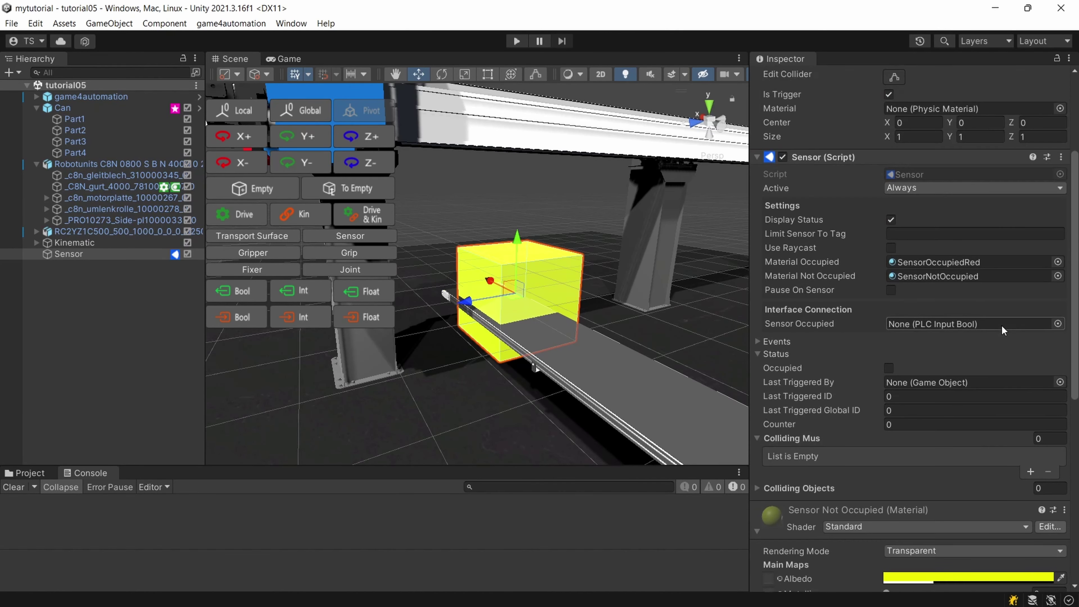
scroll(1006, 376, "down", 10)
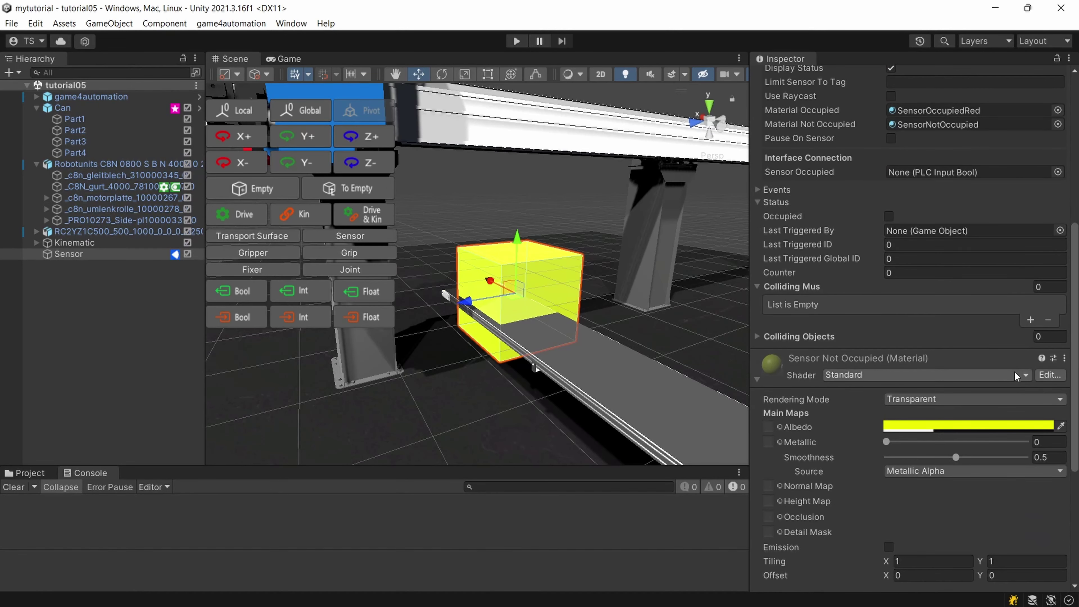
scroll(1014, 384, "up", 7)
scroll(1012, 383, "up", 3)
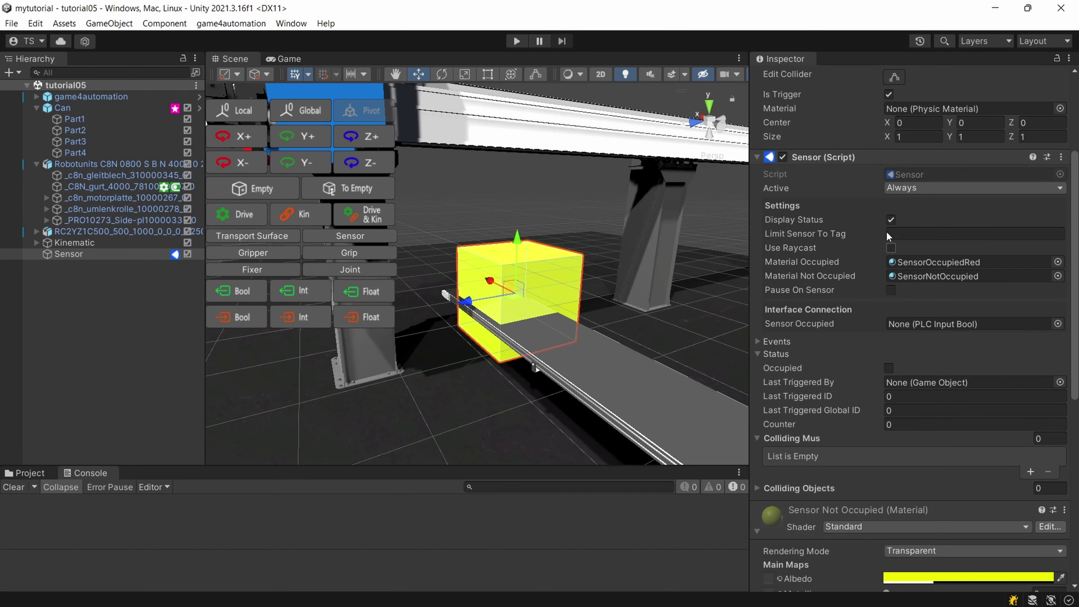
Turn off Display Status and enable Use Raycast in the cube Sensor's script
left_click(890, 220)
left_click(891, 247)
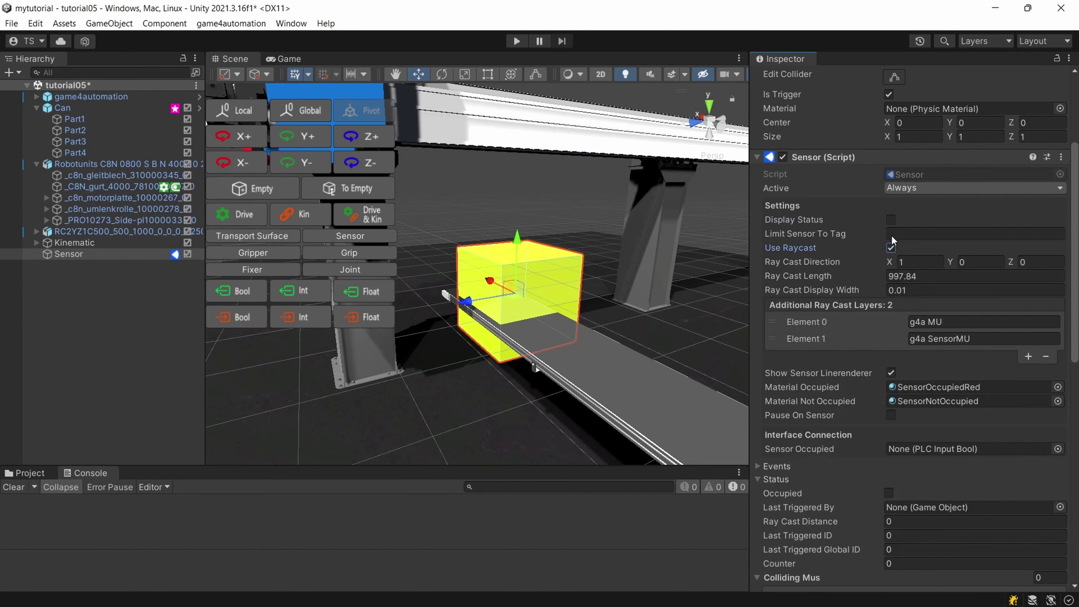
scroll(954, 283, "down", 6)
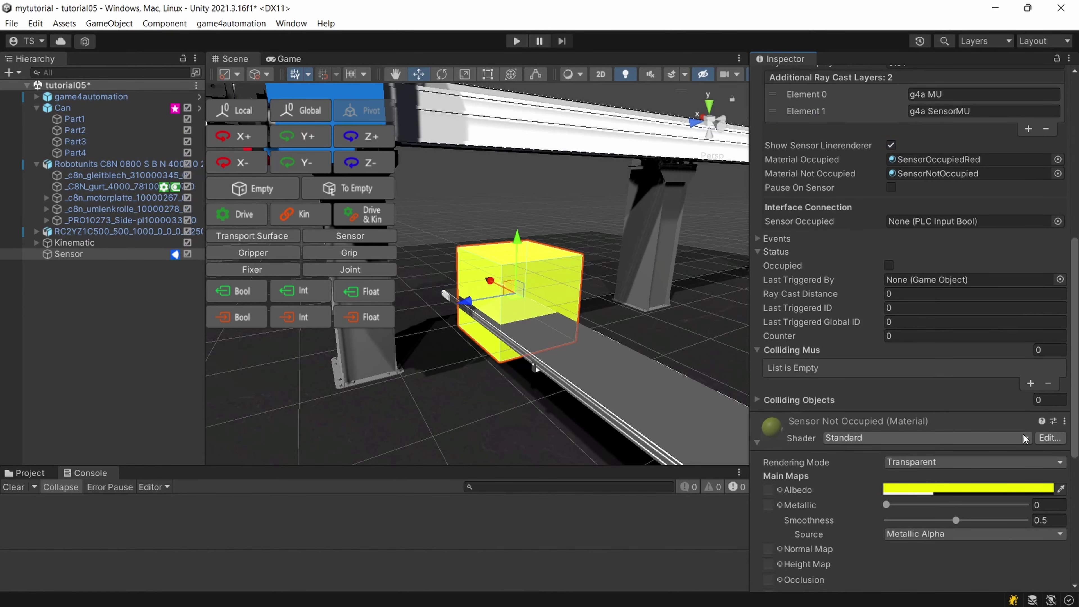
scroll(1023, 435, "down", 8)
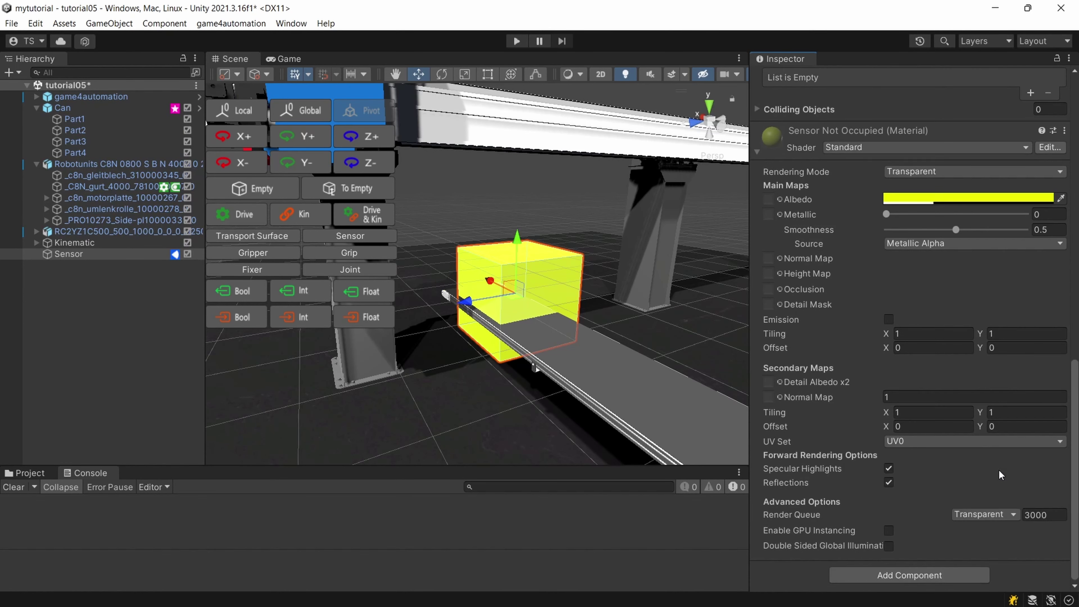
scroll(998, 475, "up", 14)
Rotate the ray cast Sensor to -90 about Y and place it at X -1.068, Z 2.437 across the conveyor's far end
left_click(300, 163)
left_click_drag(798, 299, 790, 299)
left_click_drag(530, 308, 544, 300)
middle_click_drag(554, 108, 561, 217)
Review the ray cast Sensor's direction, length, additional layers, interface connection and status fields
scroll(595, 310, "down", 3)
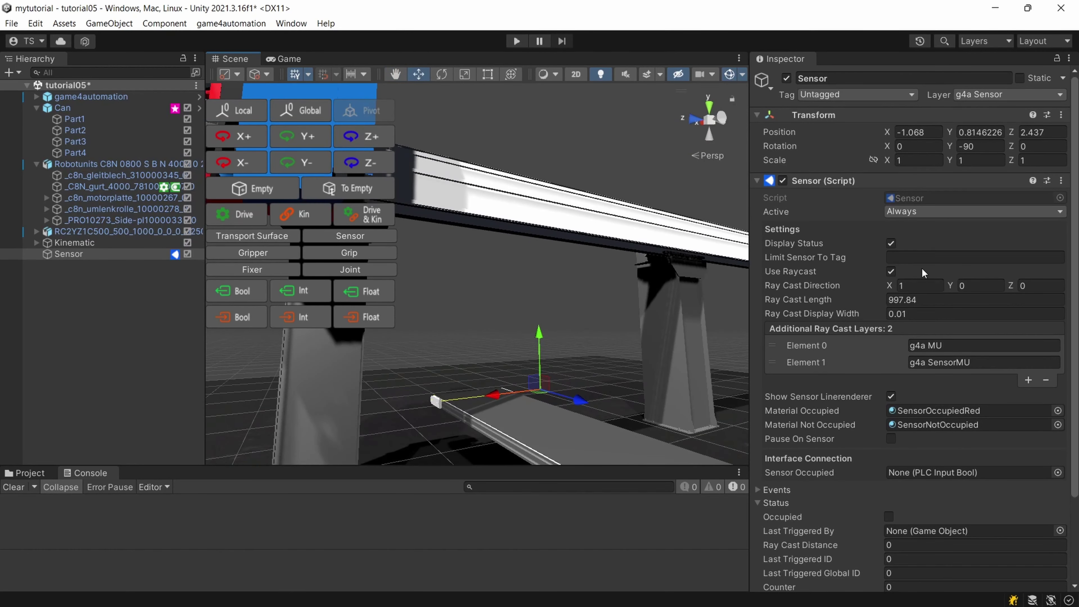
scroll(870, 241, "down", 3)
scroll(858, 243, "up", 3)
scroll(913, 404, "down", 3)
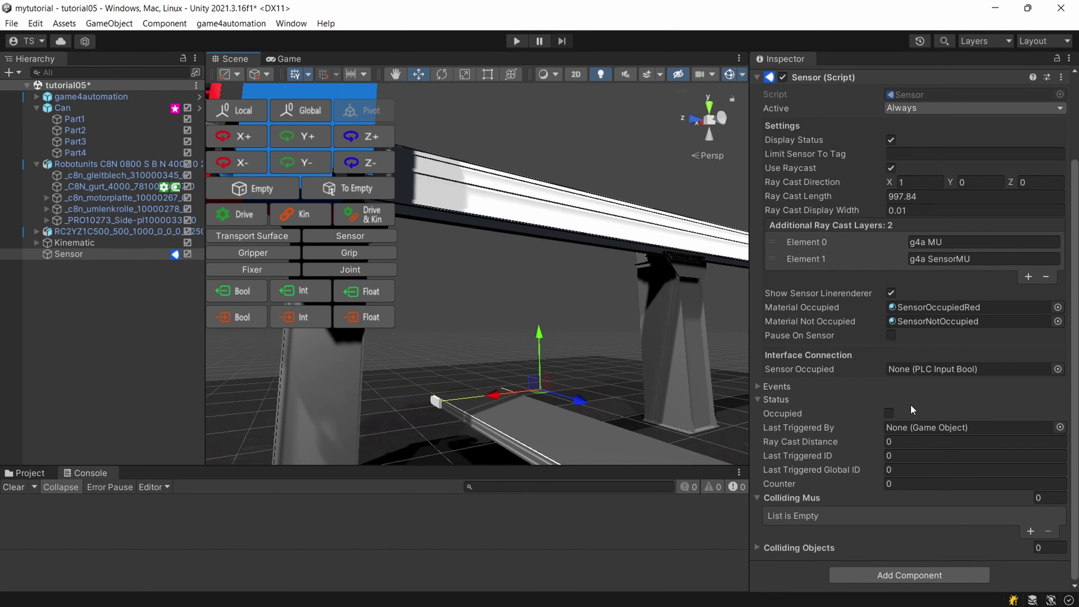
scroll(910, 404, "up", 3)
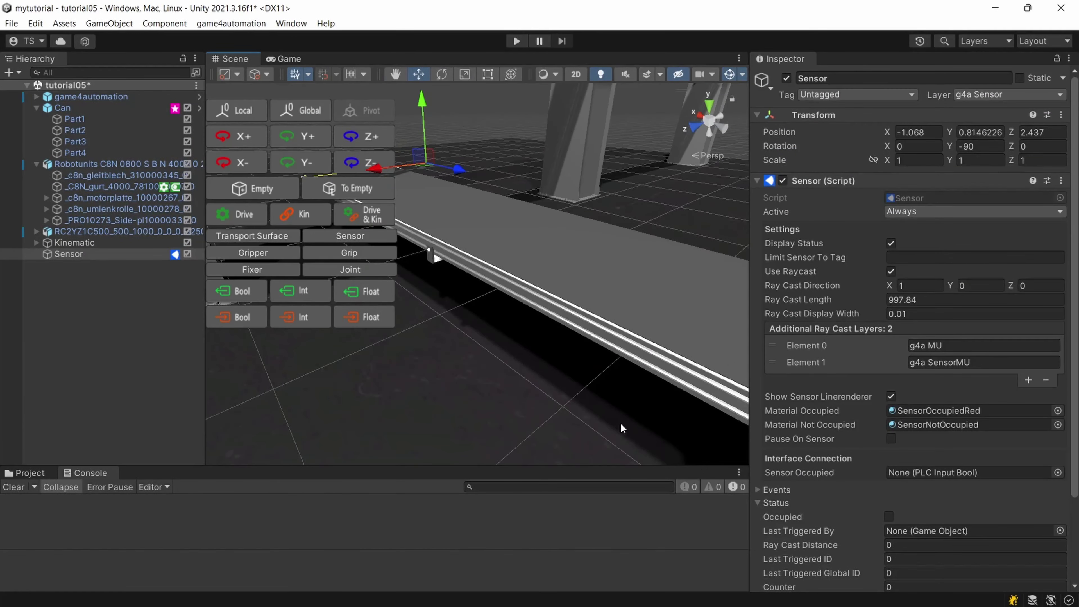
Delete the Can from the start of the conveyor, select the belt, and undo the deletion
scroll(620, 423, "down", 3)
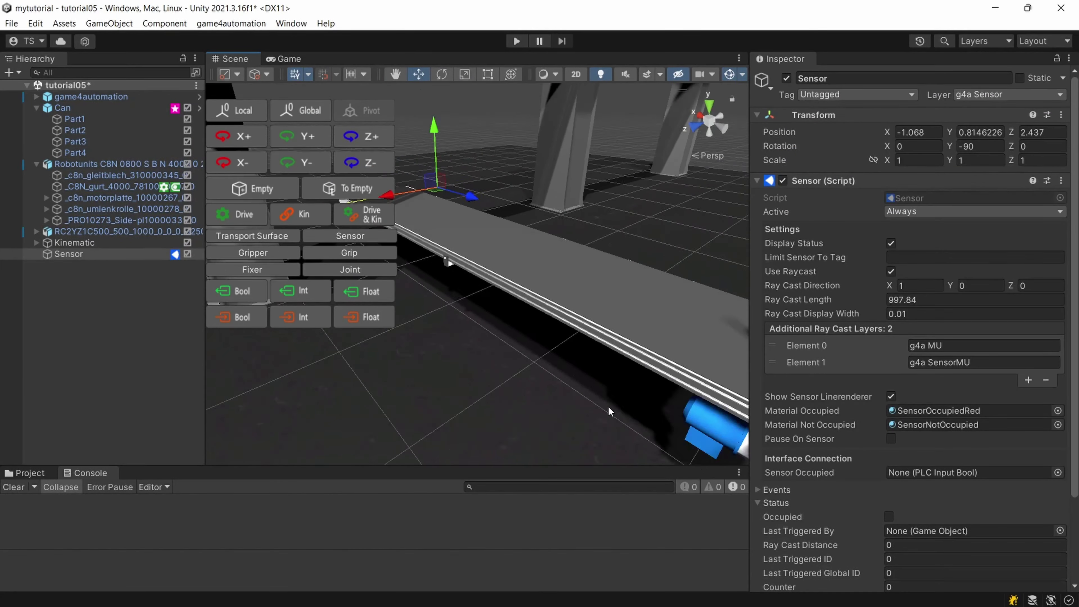
right_click_drag(609, 412, 581, 402)
scroll(580, 401, "down", 3)
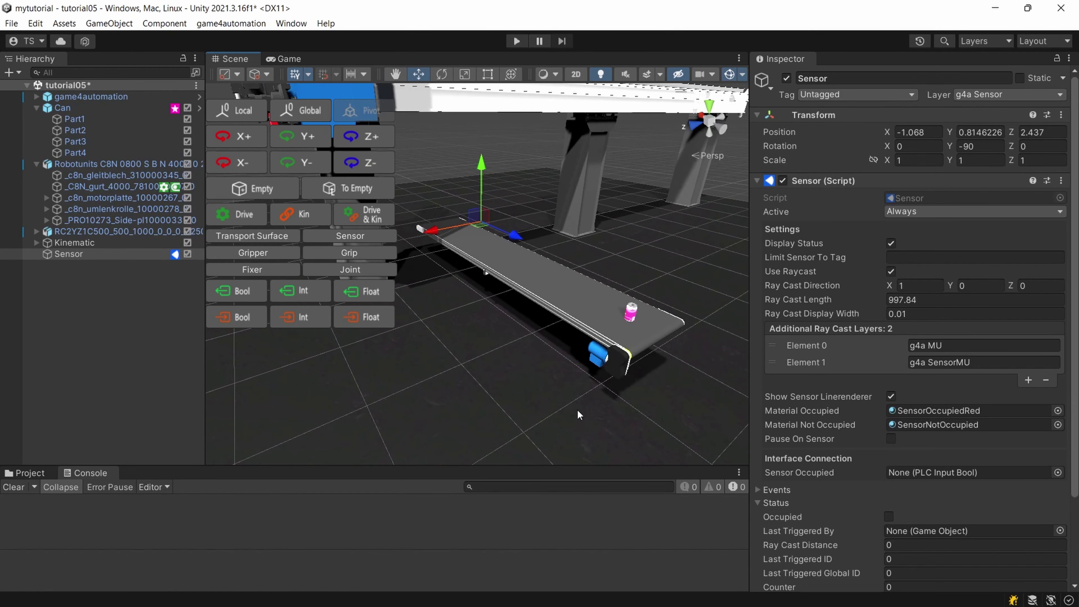
middle_click_drag(578, 414, 556, 413)
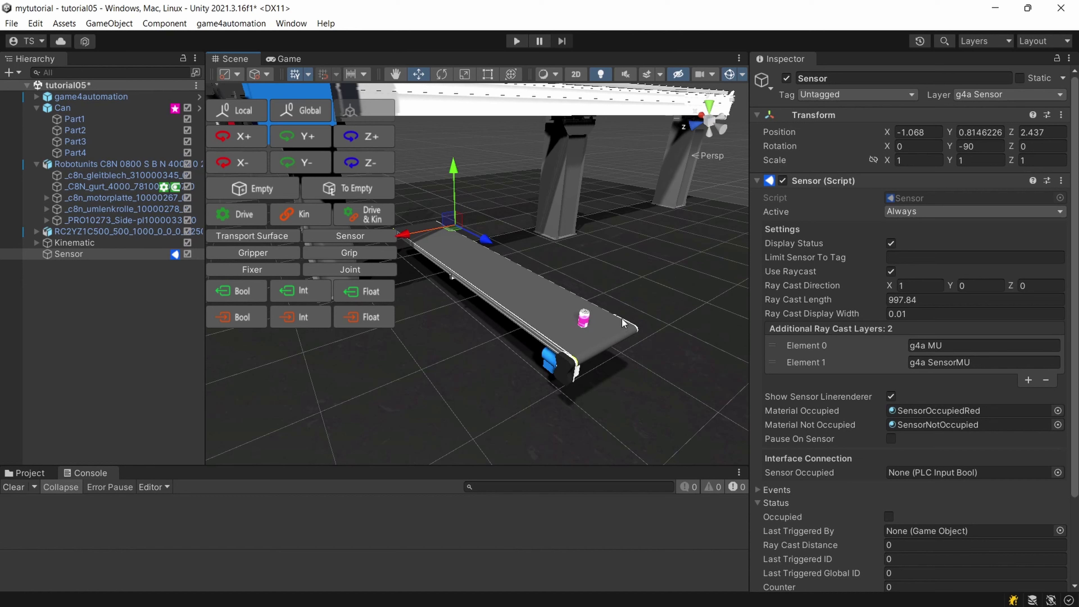
left_click(74, 108)
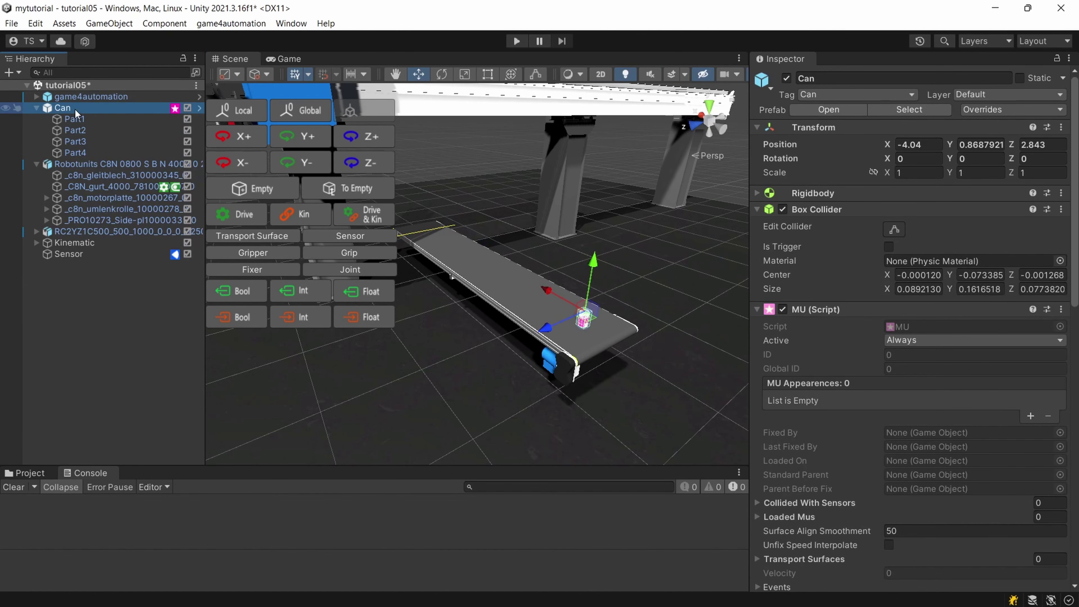
key("Delete")
left_click(531, 284)
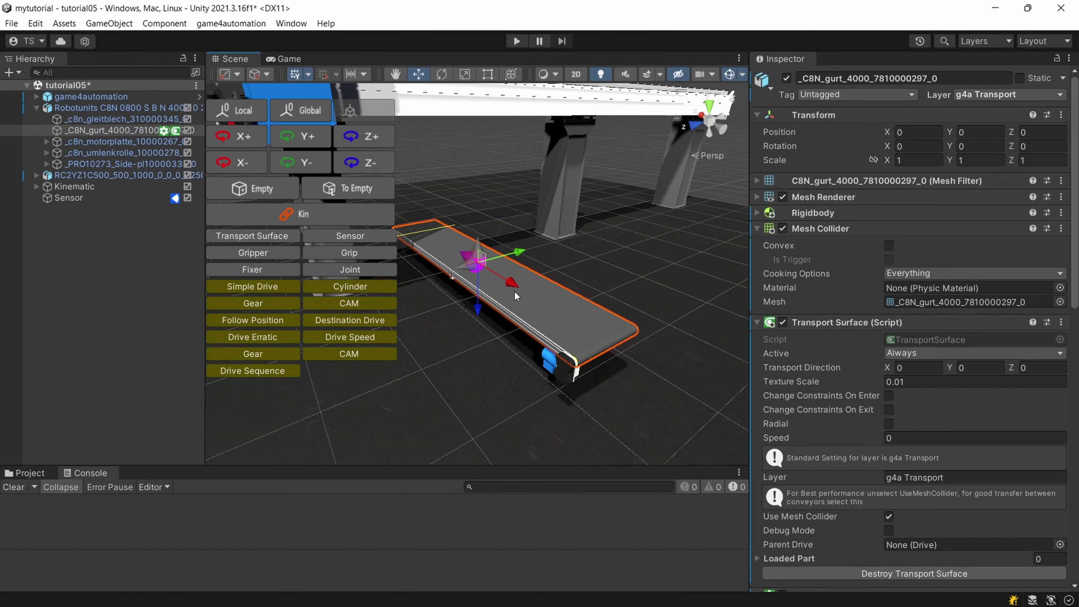
key("ctrl+z")
scroll(566, 270, "up", 8)
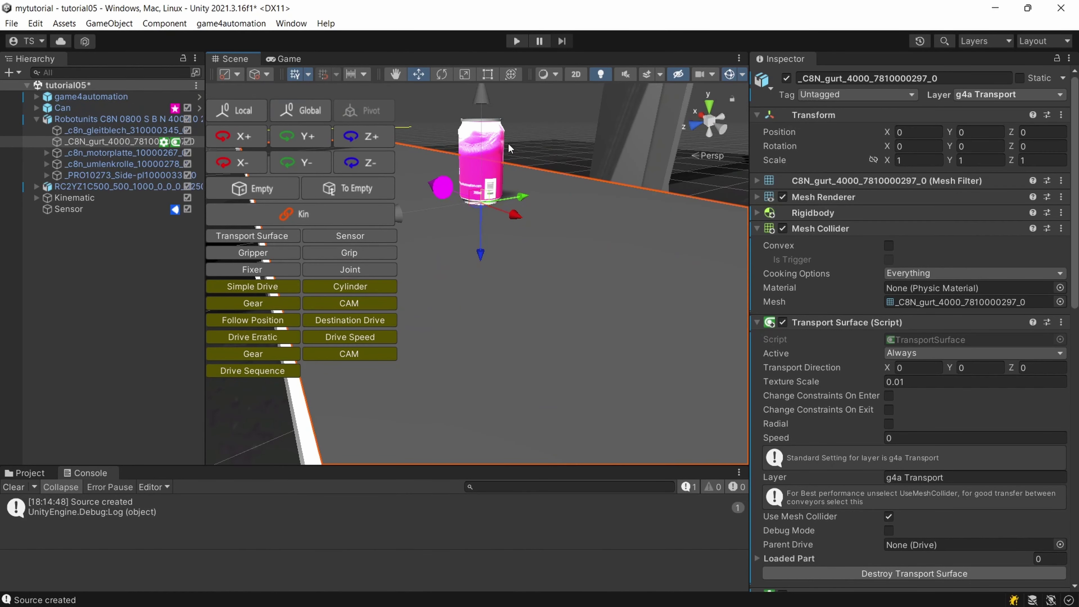
Delete the Can object from the scene so the conveyor belt is empty
left_click(97, 108)
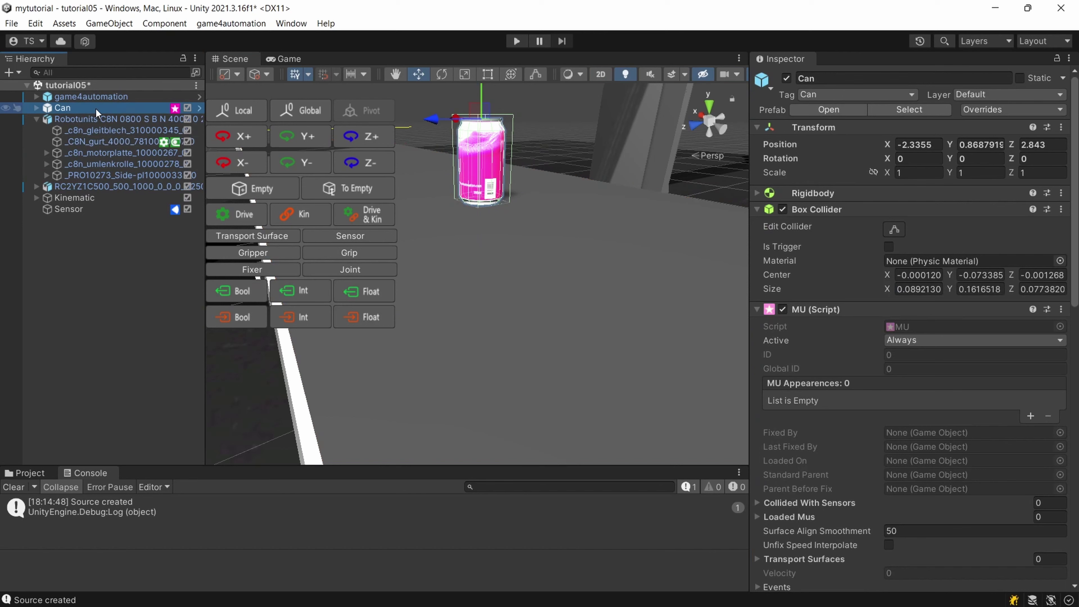
key("Delete")
left_click_drag(598, 171, 597, 287, "alt")
middle_click_drag(597, 287, 569, 294)
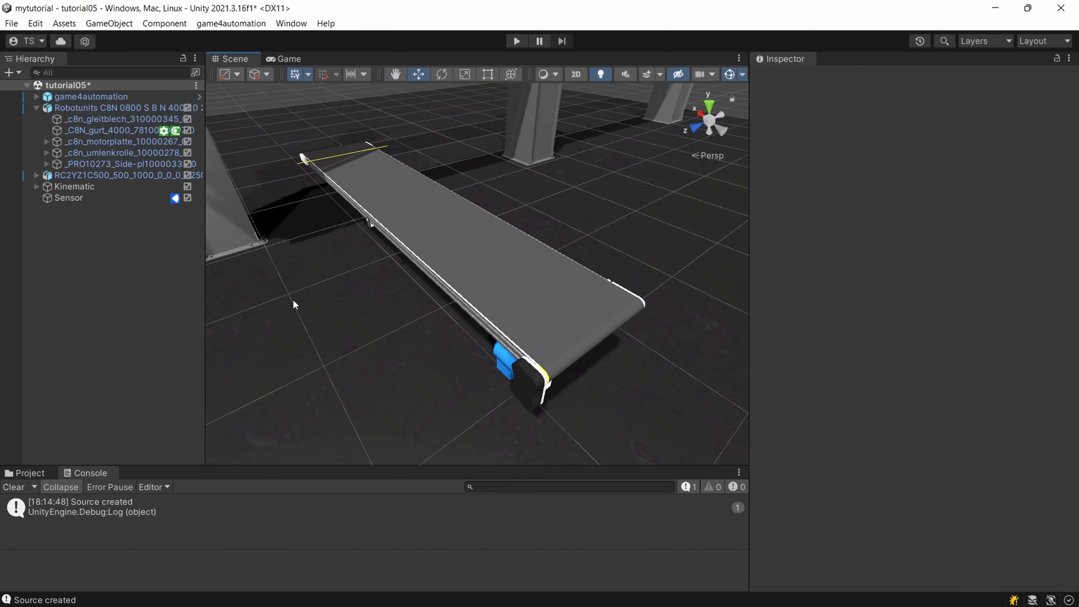
scroll(567, 296, "down", 3)
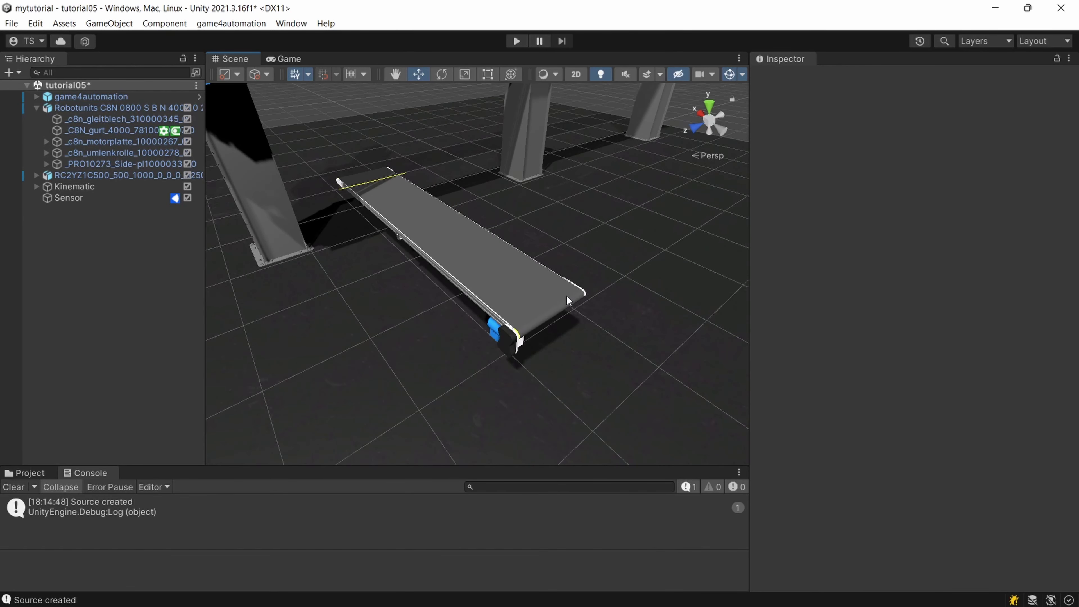
scroll(567, 296, "up", 4)
scroll(566, 296, "down", 2)
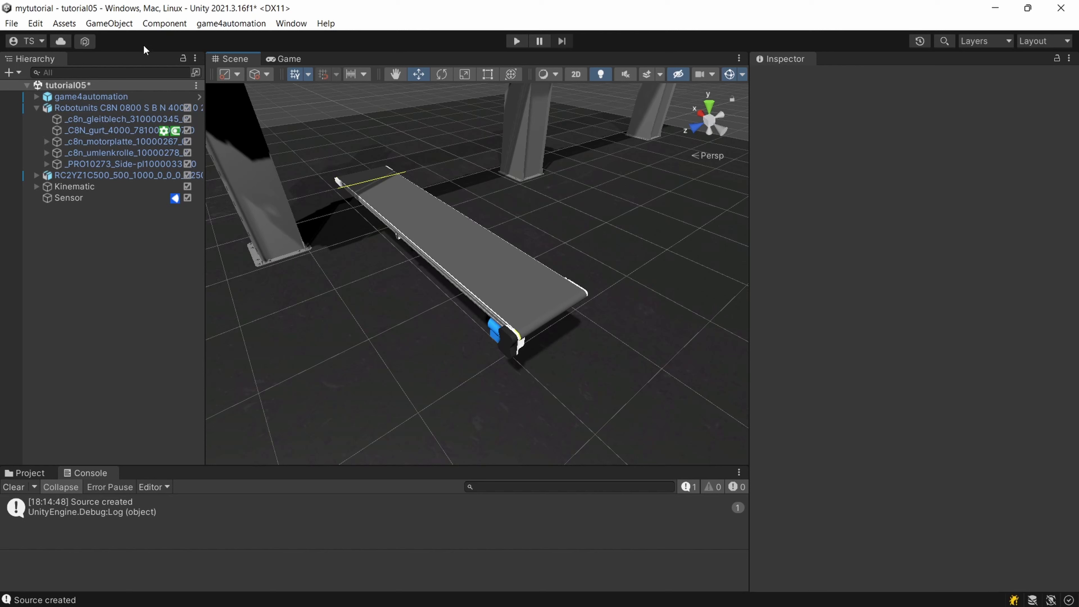
Add a 3D Cube to the scene and set its position to 0, 0, 0
left_click(119, 25)
mouse_move(168, 98)
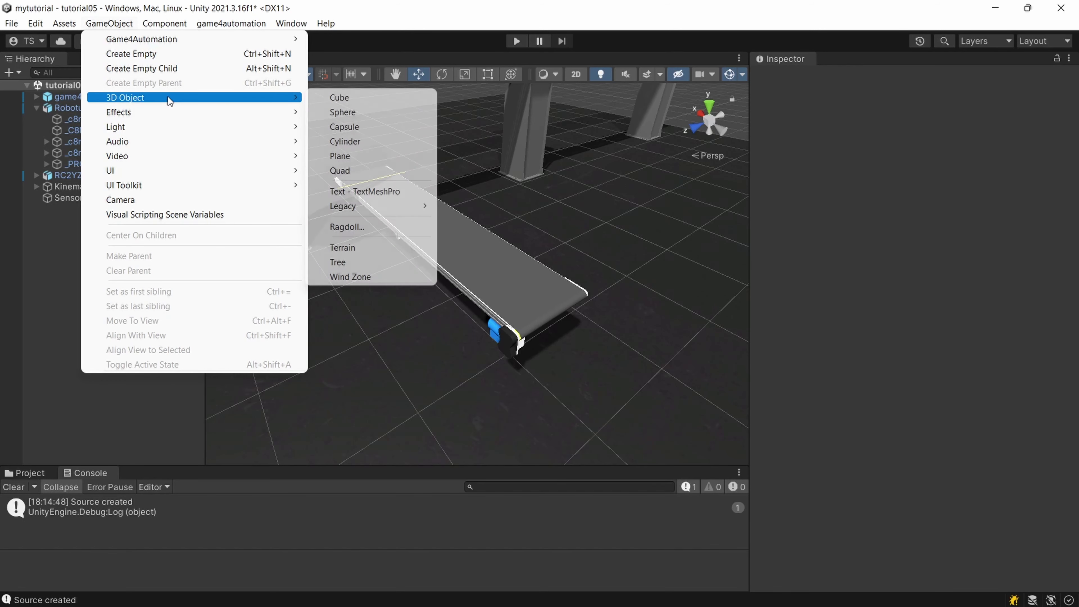
left_click(339, 97)
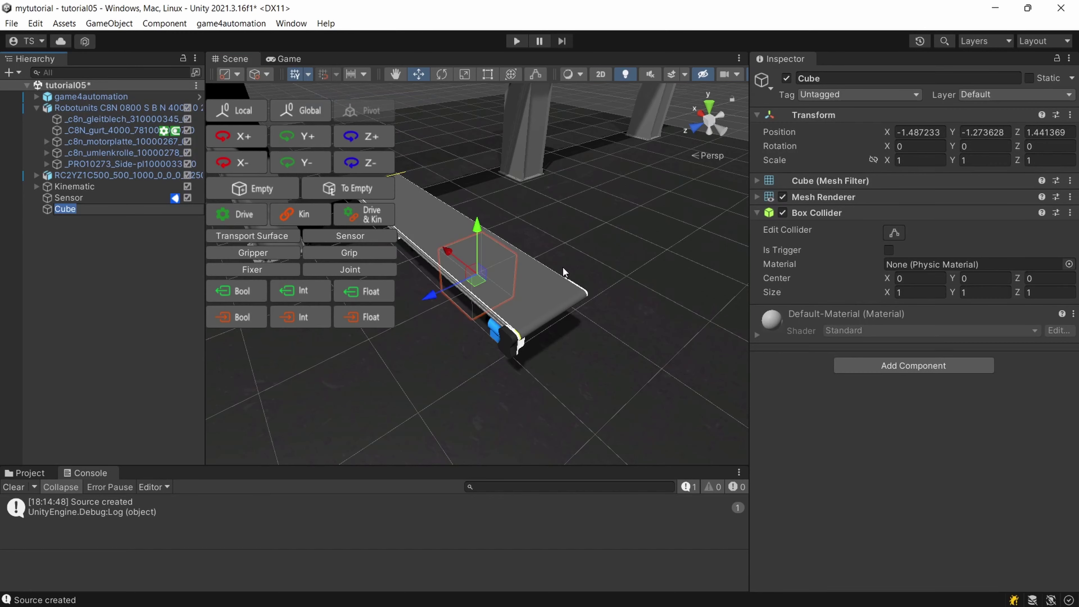
left_click(929, 131)
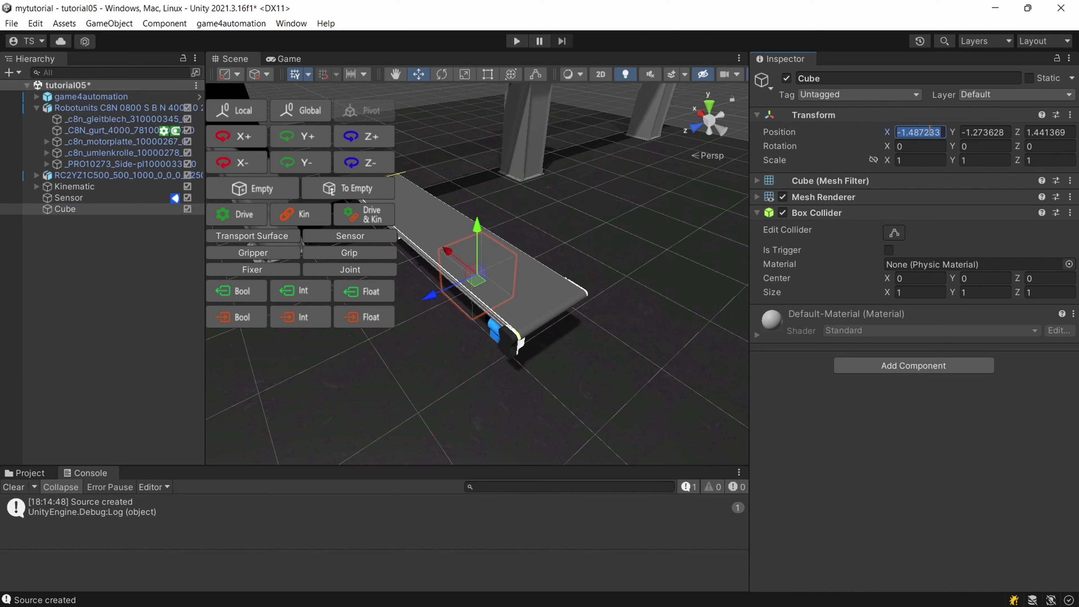
type("0")
key("Tab")
type("0")
key("Tab")
type("0")
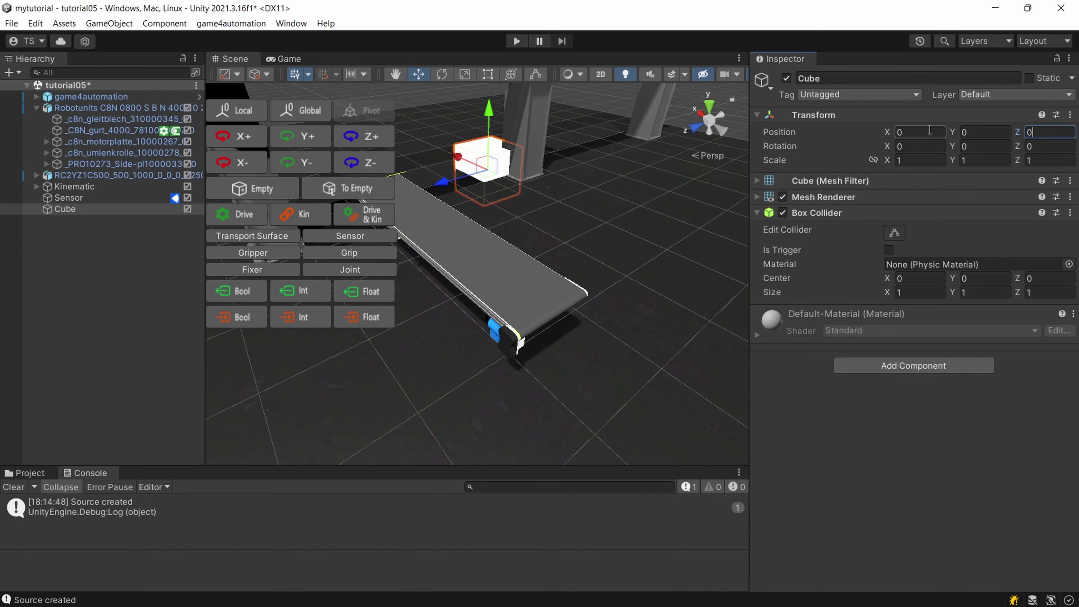
Scale the Cube to 0.2 on the X, Y and Z axes
scroll(641, 185, "down", 3)
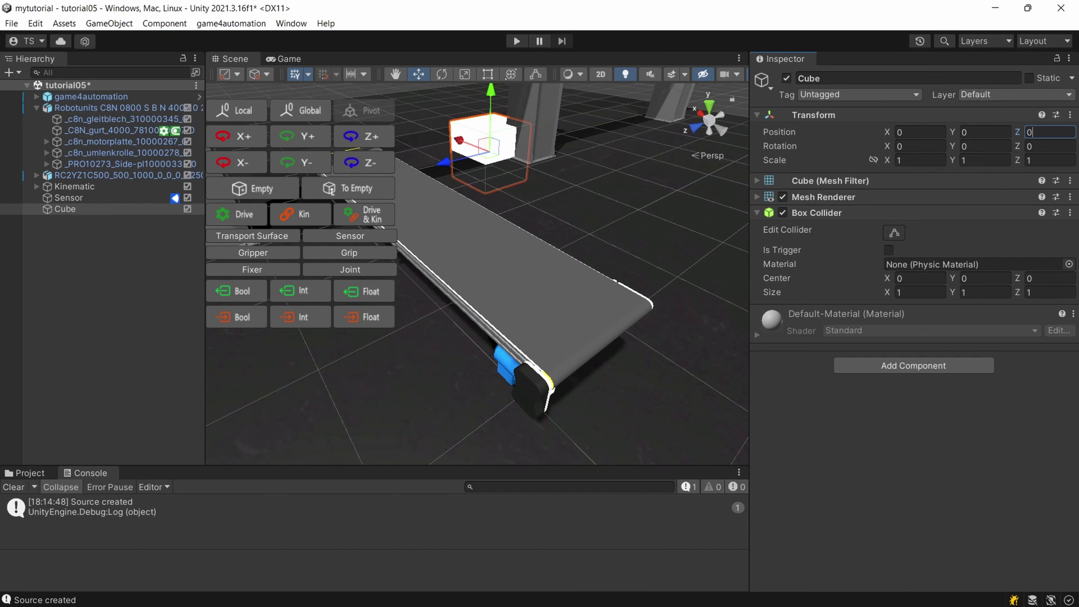
scroll(539, 190, "down", 3)
middle_click_drag(531, 221, 520, 301)
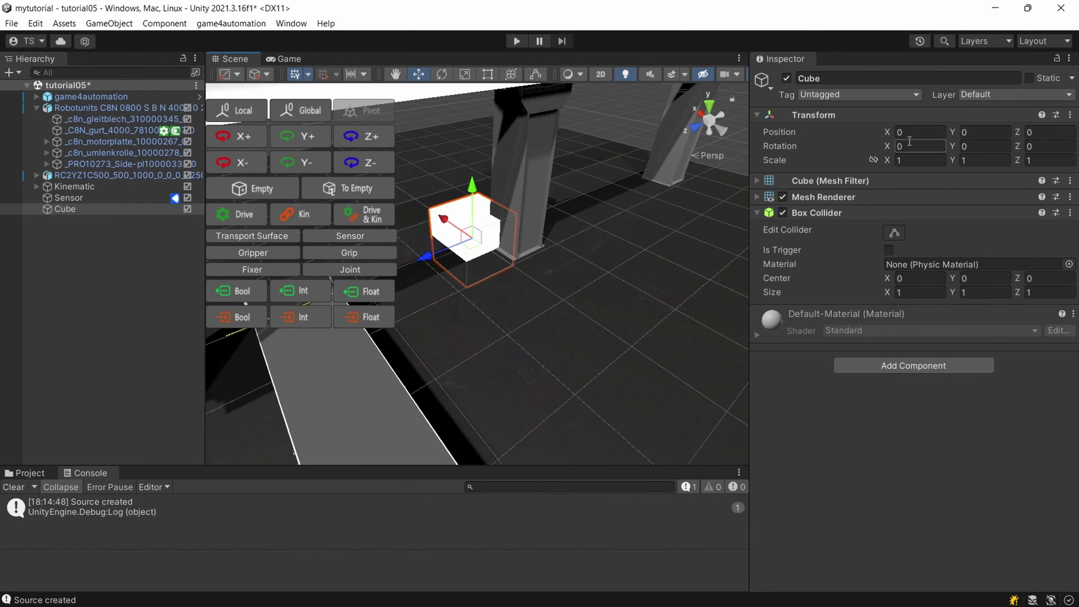
left_click(913, 160)
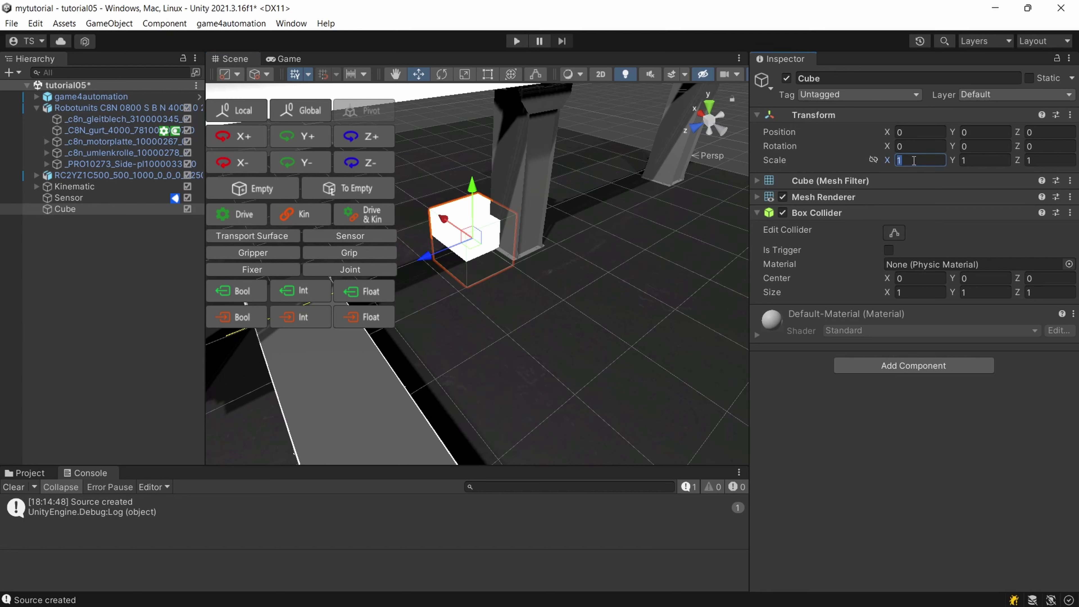
type("0.2")
key("Tab")
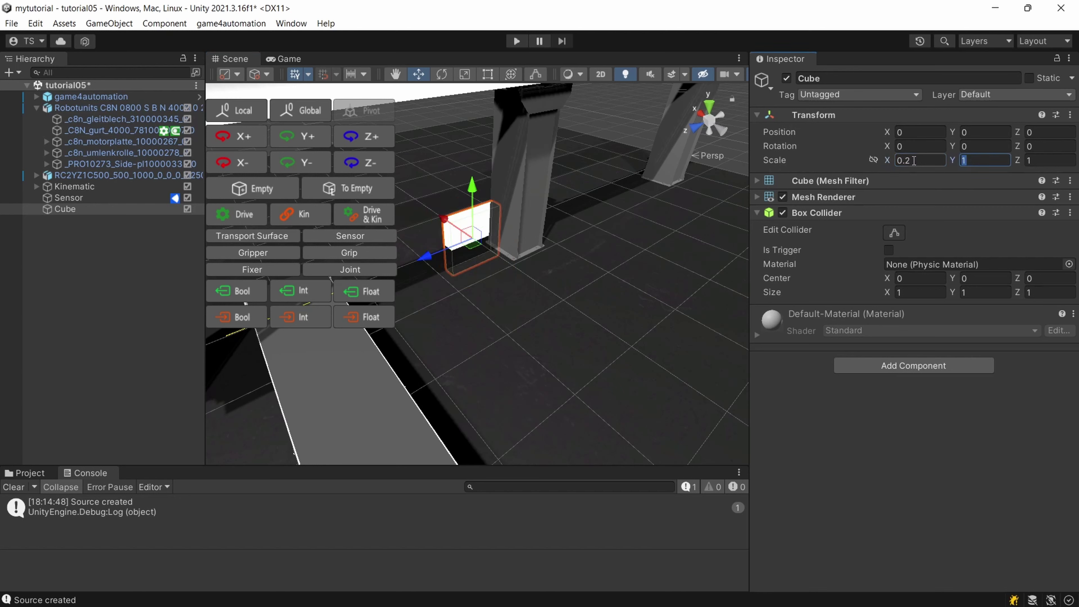
type("0.2")
key("Tab")
type("0.2")
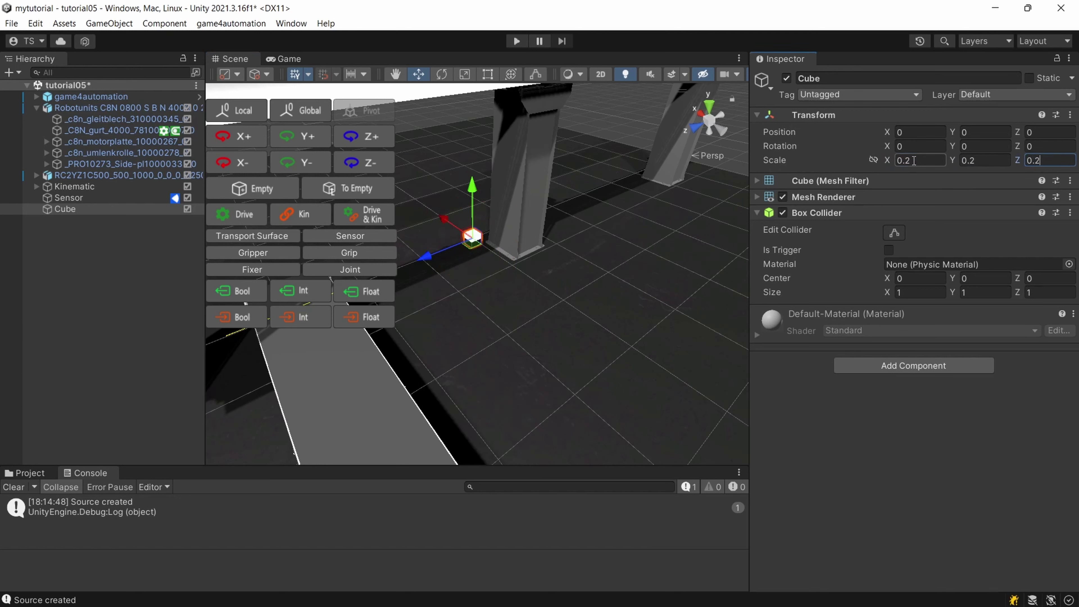
Create an empty game object and move it out of the Cube to the scene's root level
scroll(484, 271, "up", 5)
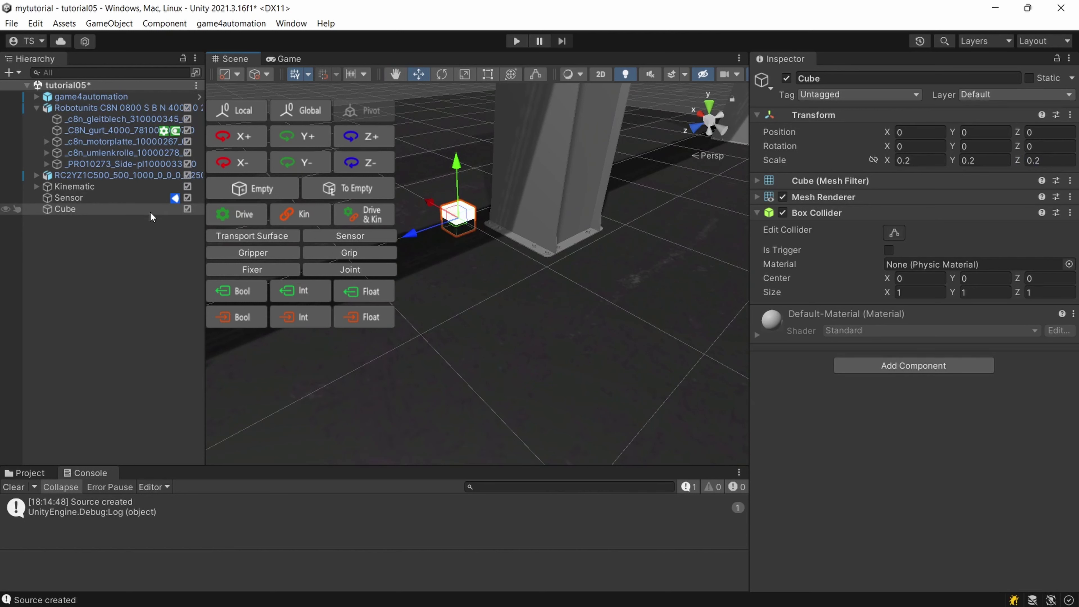
left_click(265, 190)
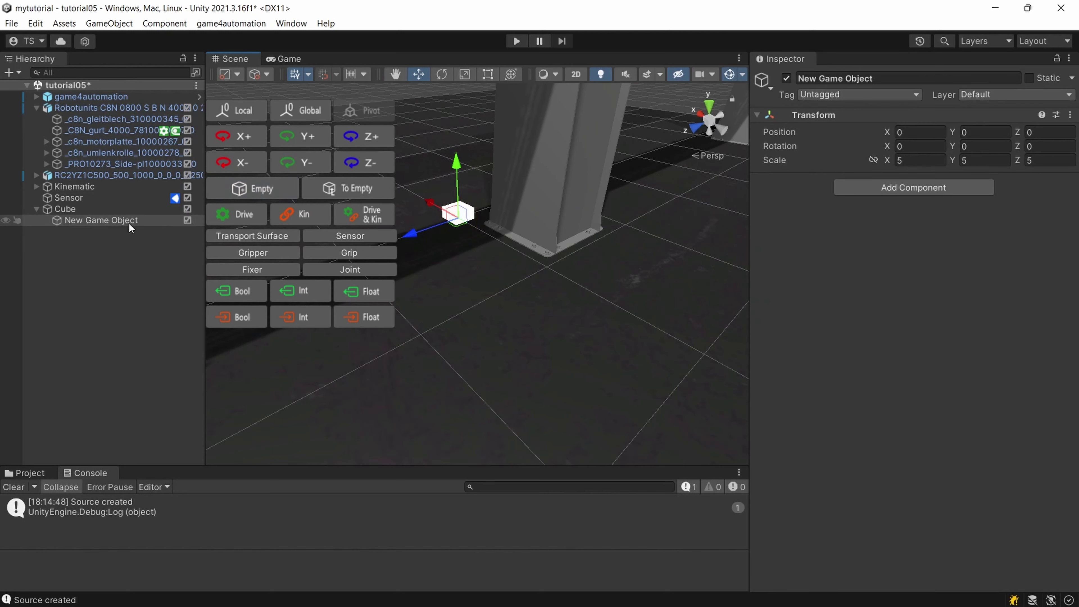
left_click_drag(78, 220, 68, 205)
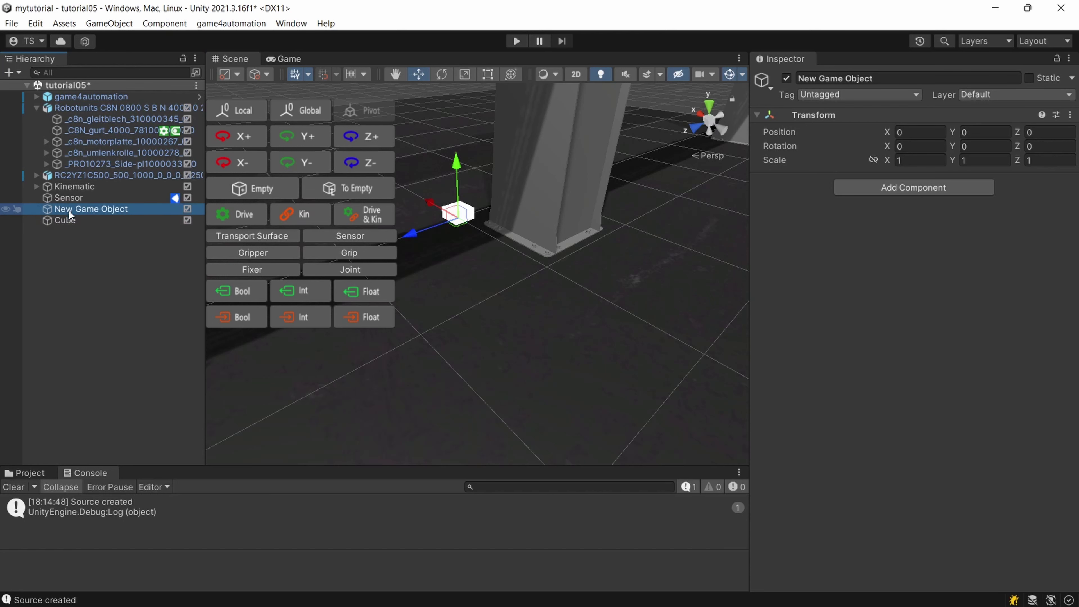
Rename the new empty game object as MyOwnMU
left_click(971, 78)
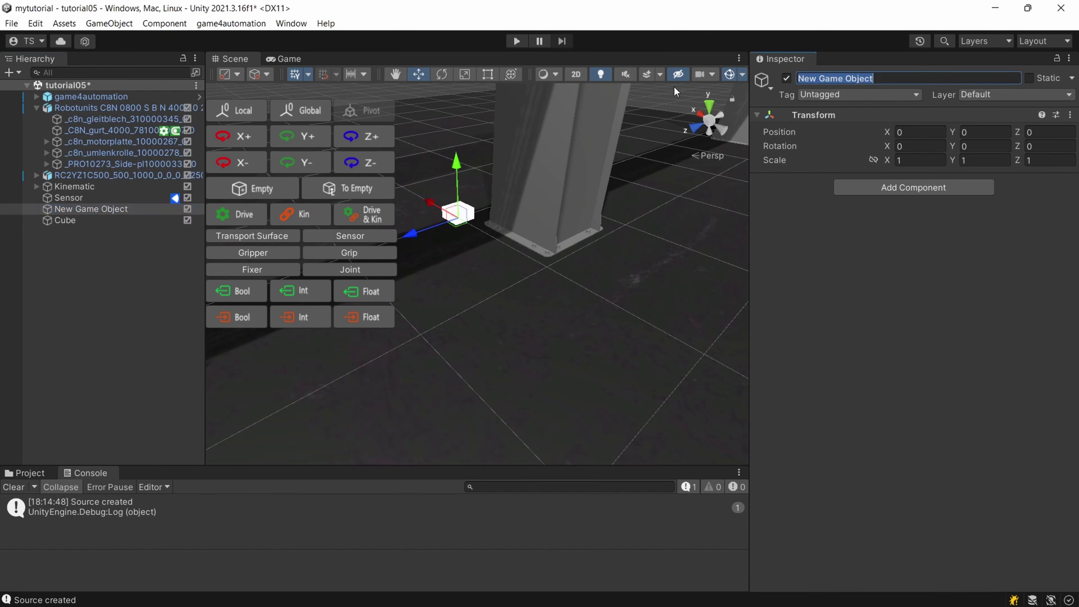
type("MyN")
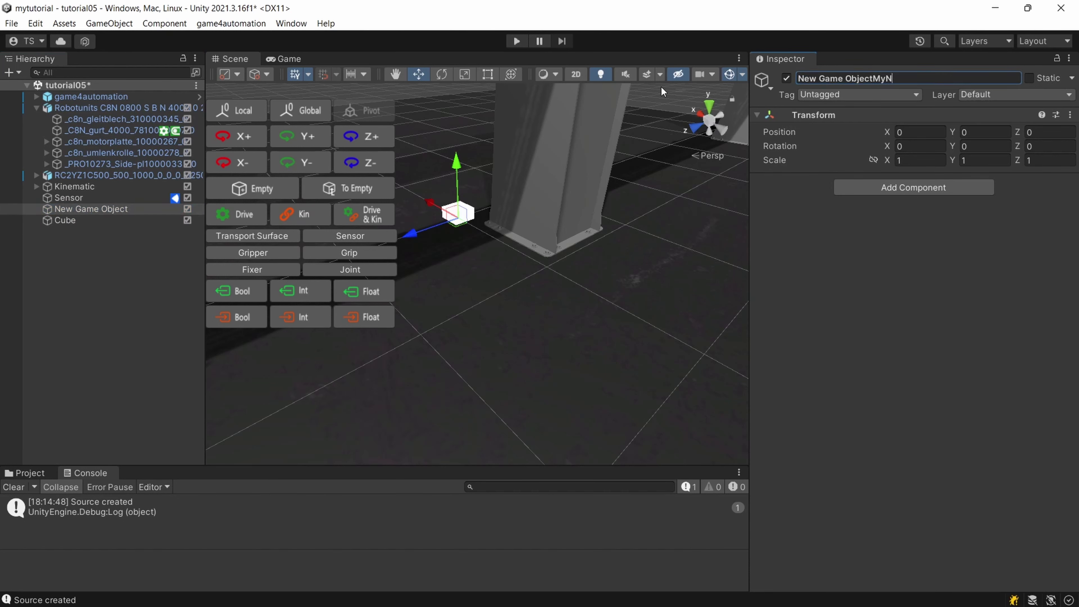
key("BackSpace")
key("BackSpace")
key("BackSpace")
key("BackSpace")
key("BackSpace")
key("BackSpace")
key("BackSpace")
key("BackSpace")
key("BackSpace")
key("BackSpace")
key("BackSpace")
key("BackSpace")
key("BackSpace")
key("BackSpace")
key("BackSpace")
key("BackSpace")
type("My")
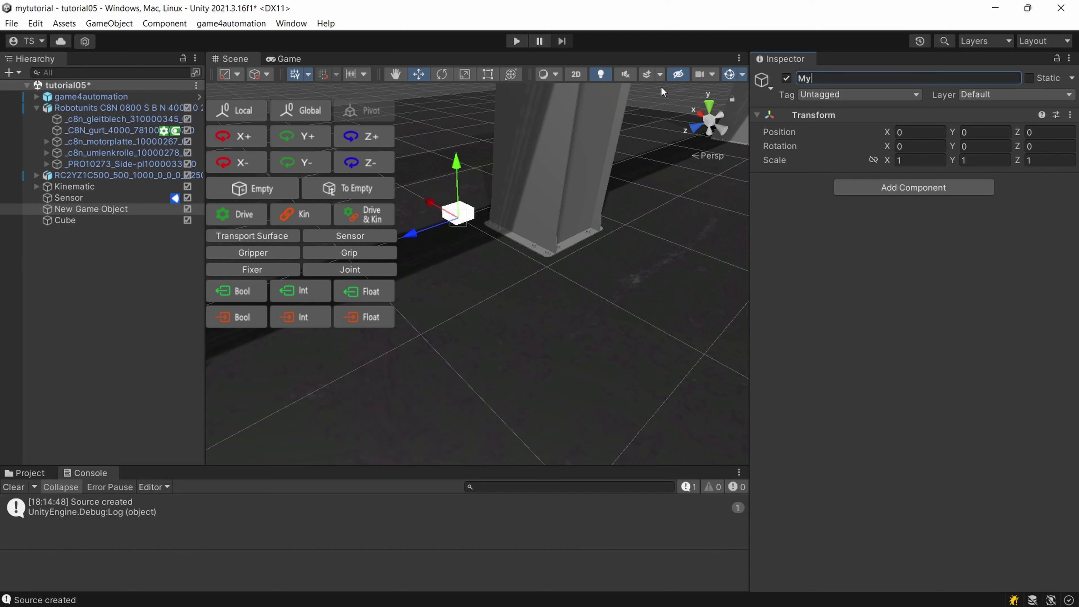
type("OwnMU")
key("Return")
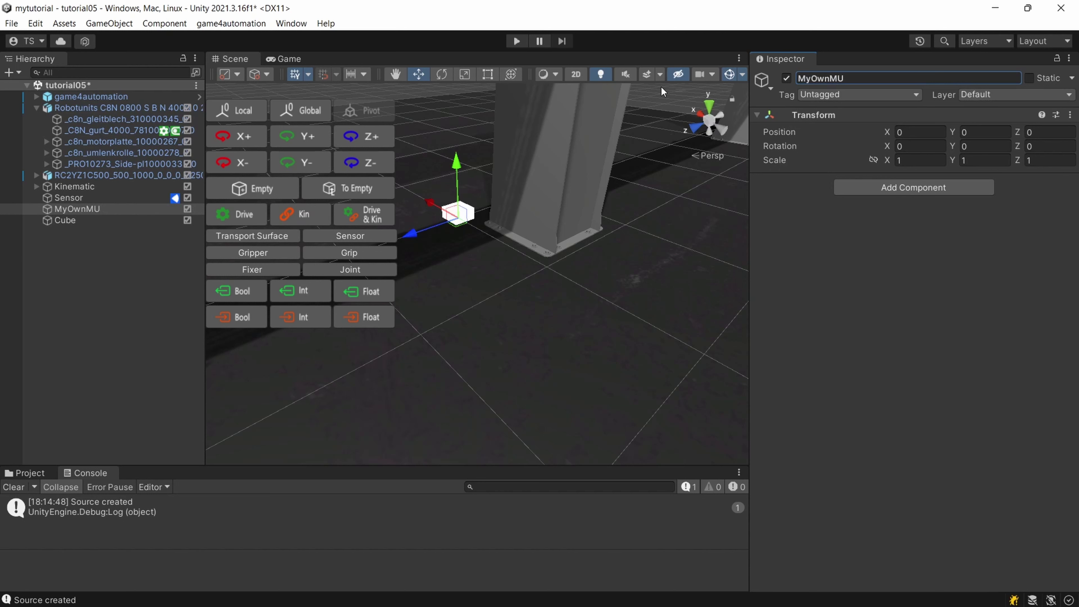
Make the Cube a child of MyOwnMU and set its Y position to 0.1
left_click_drag(104, 221, 108, 213)
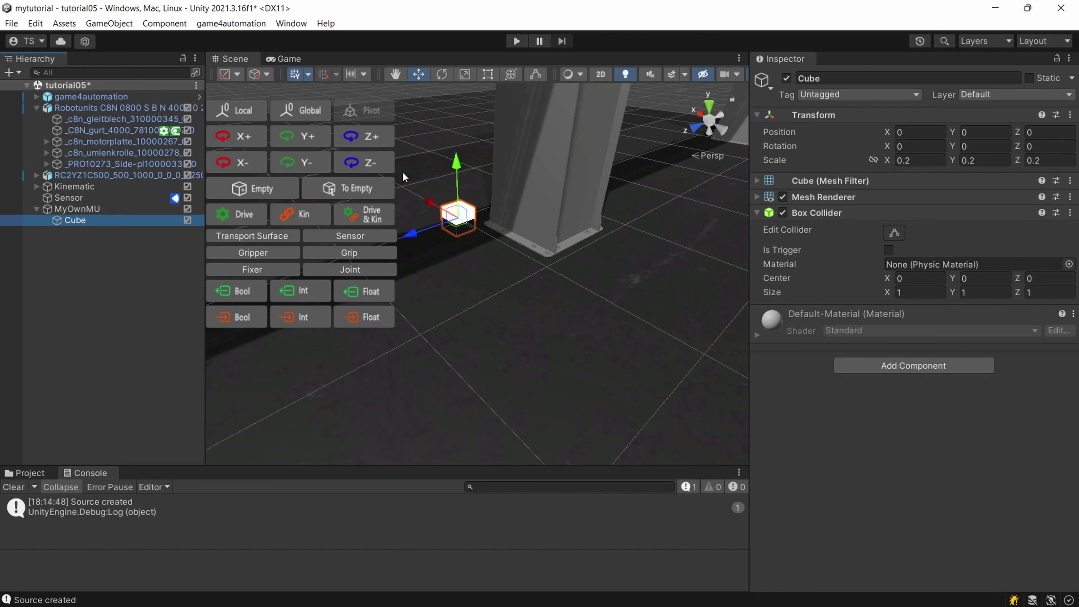
scroll(451, 227, "down", 2)
middle_click_drag(457, 229, 489, 205)
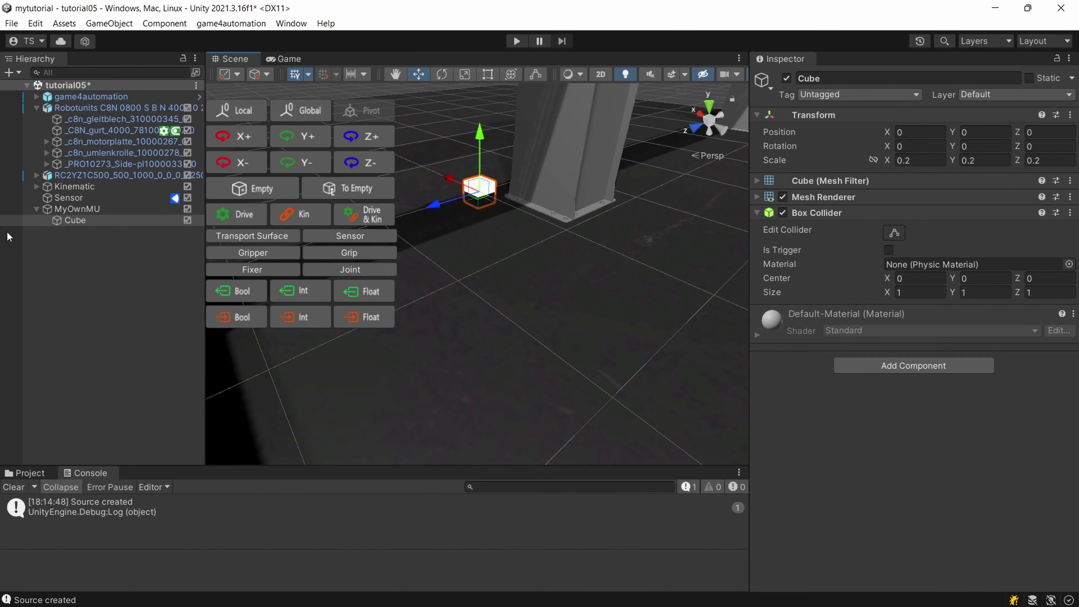
left_click(65, 211)
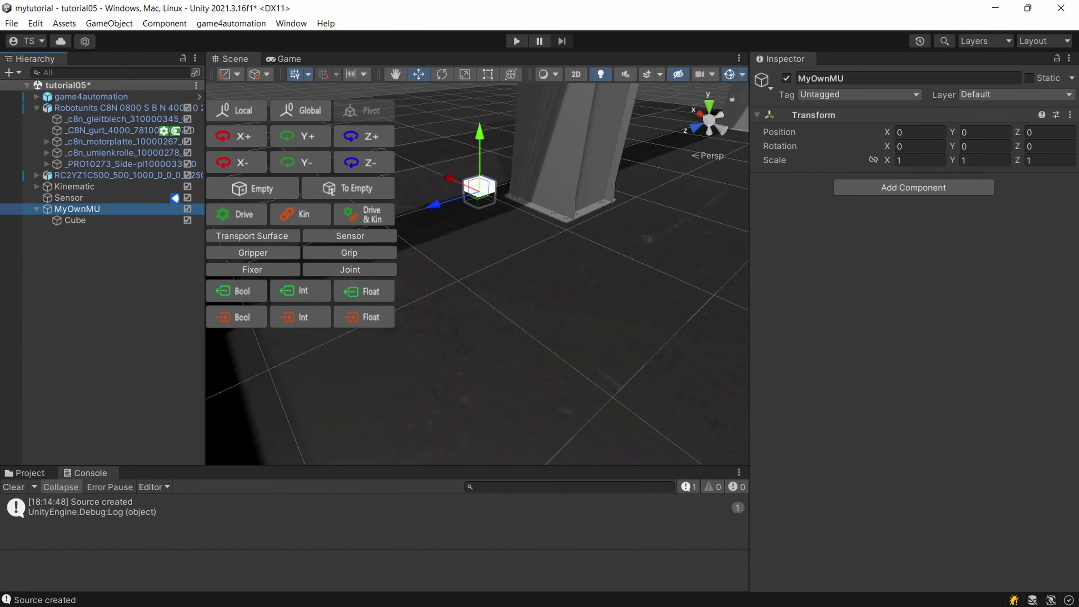
left_click(79, 218)
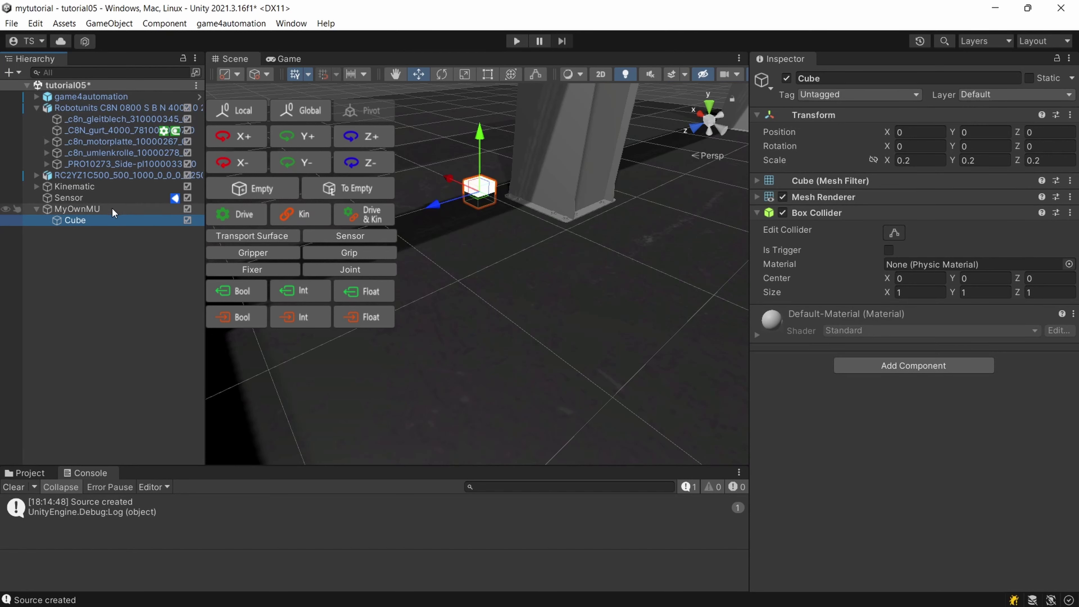
left_click_drag(478, 135, 479, 134)
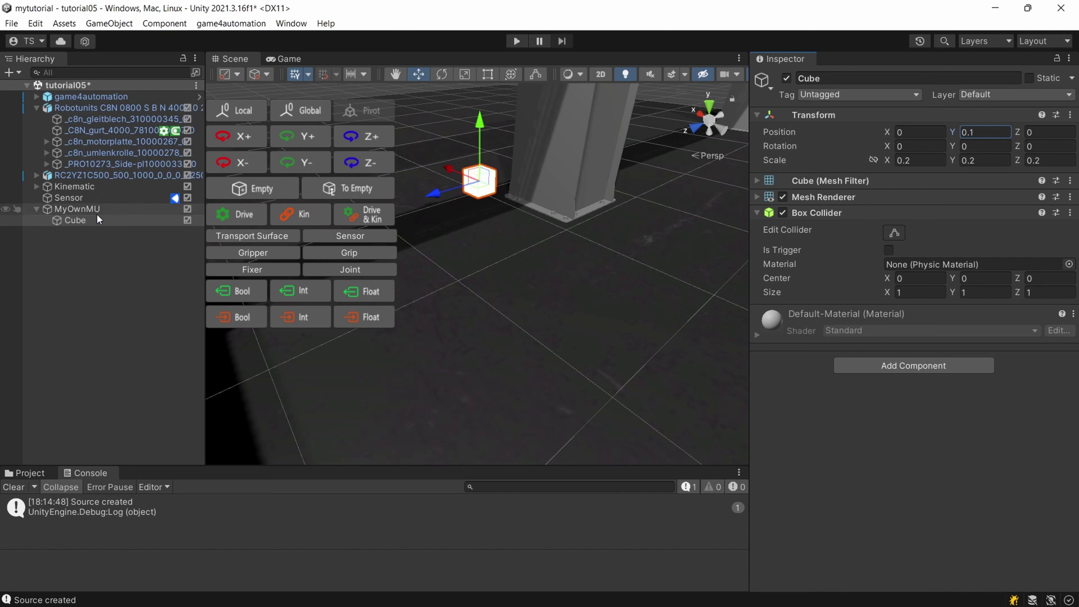
Compare the pivot positions of MyOwnMU and its child Cube by selecting them alternately
left_click(76, 209)
scroll(489, 216, "up", 1)
scroll(487, 216, "up", 1)
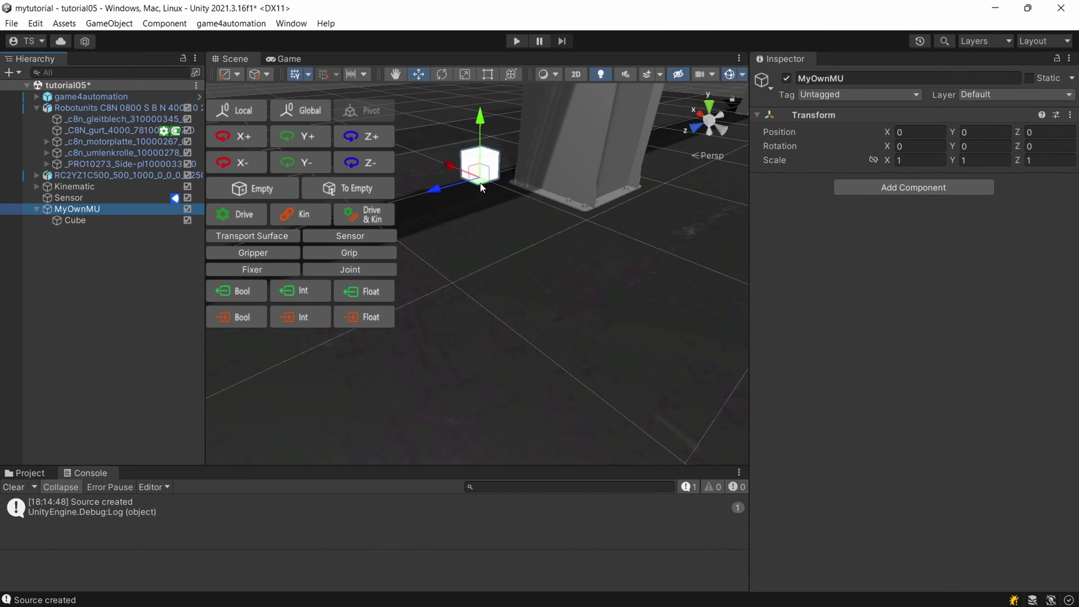
left_click(73, 220)
left_click(74, 212)
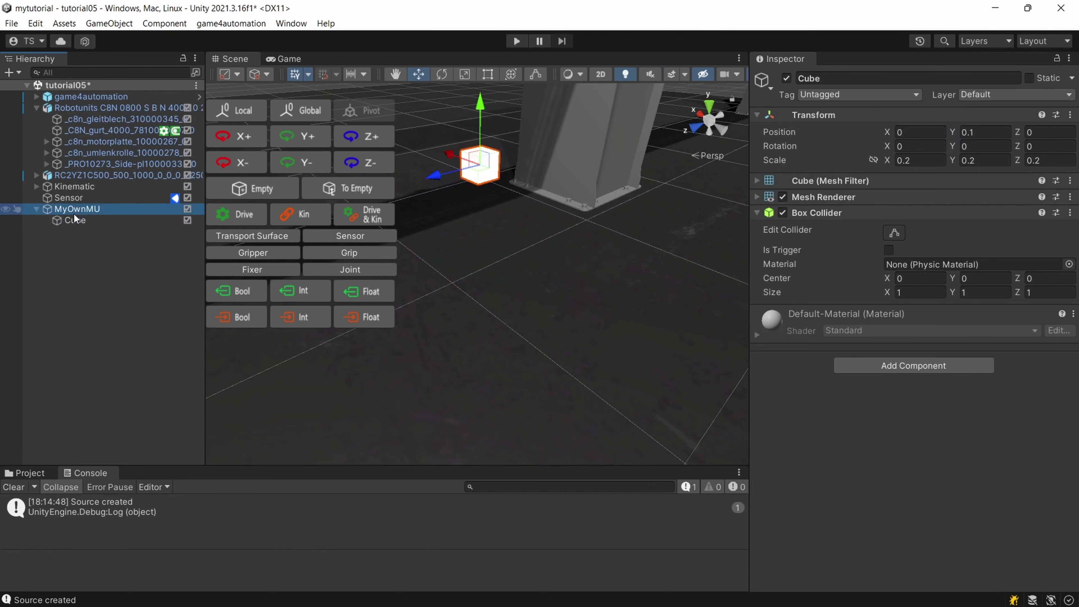
left_click(73, 219)
left_click(74, 208)
left_click(76, 219)
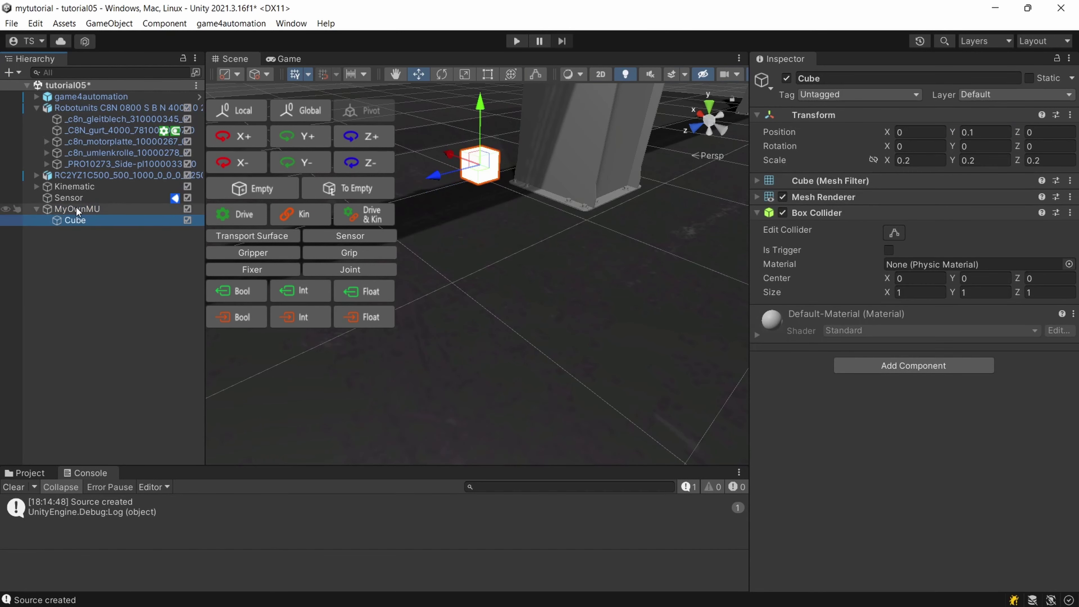
left_click(76, 208)
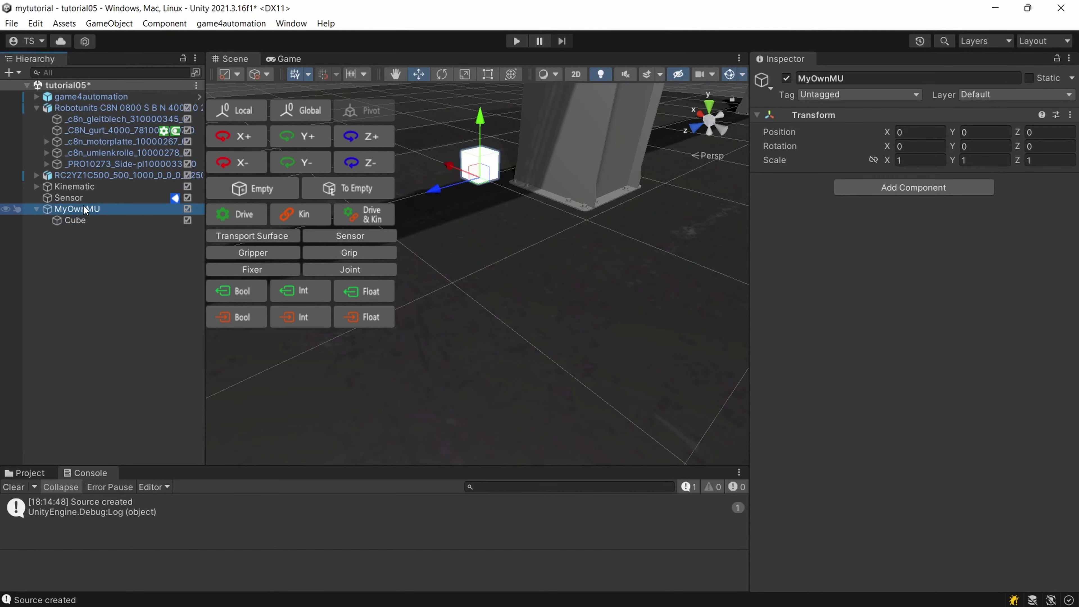
Move MyOwnMU in the left view to just above the conveyor belt, at about Y 0.738 and Z 2.853
scroll(420, 207, "down", 2)
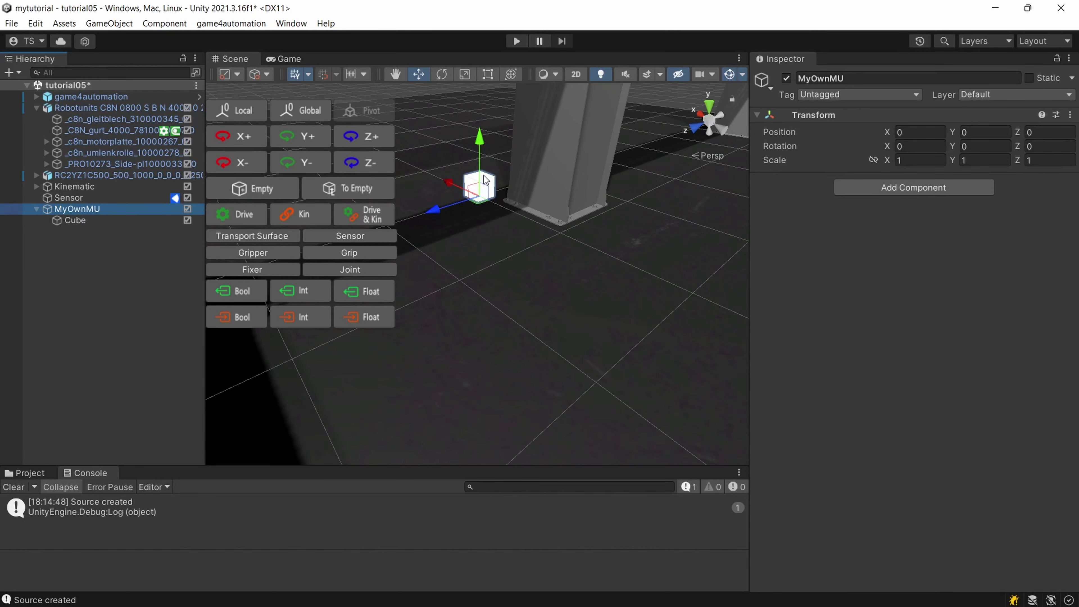
right_click_drag(609, 200, 493, 185)
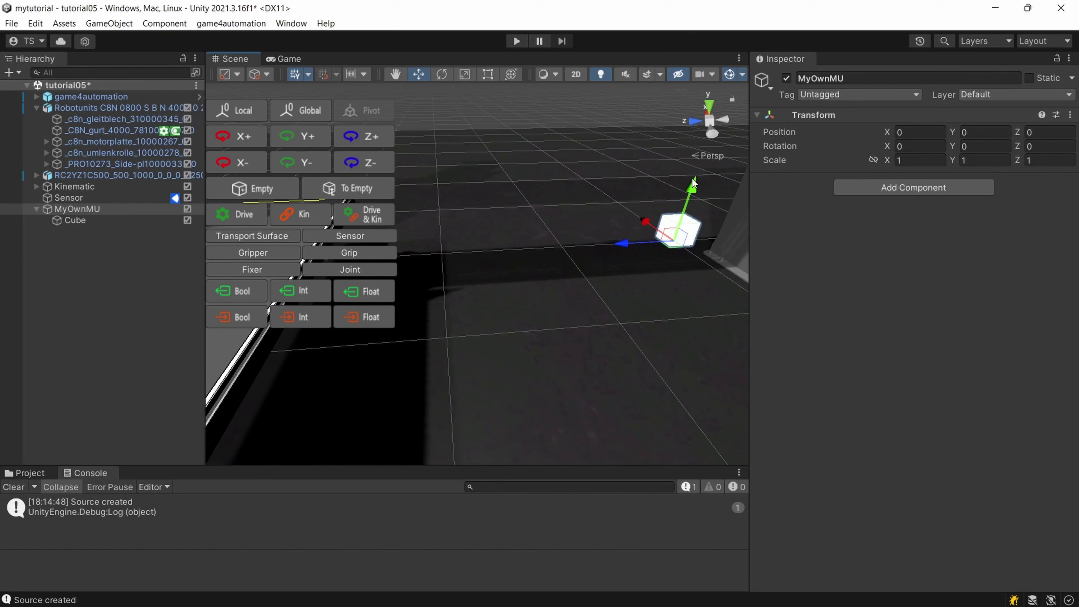
left_click(709, 154)
left_click(713, 131)
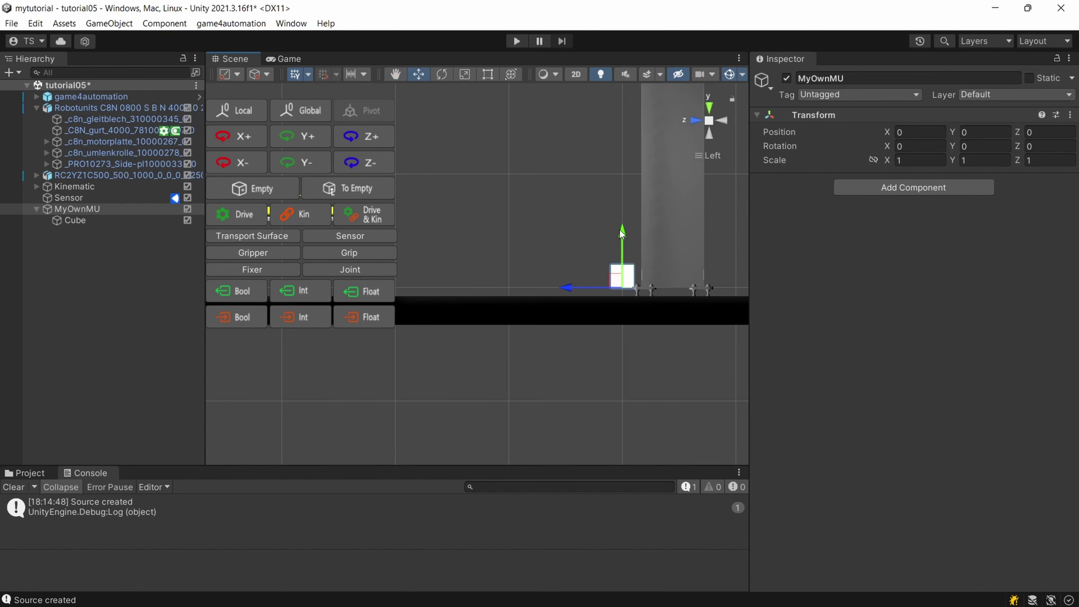
left_click_drag(622, 234, 610, 87)
middle_click_drag(595, 135, 682, 195)
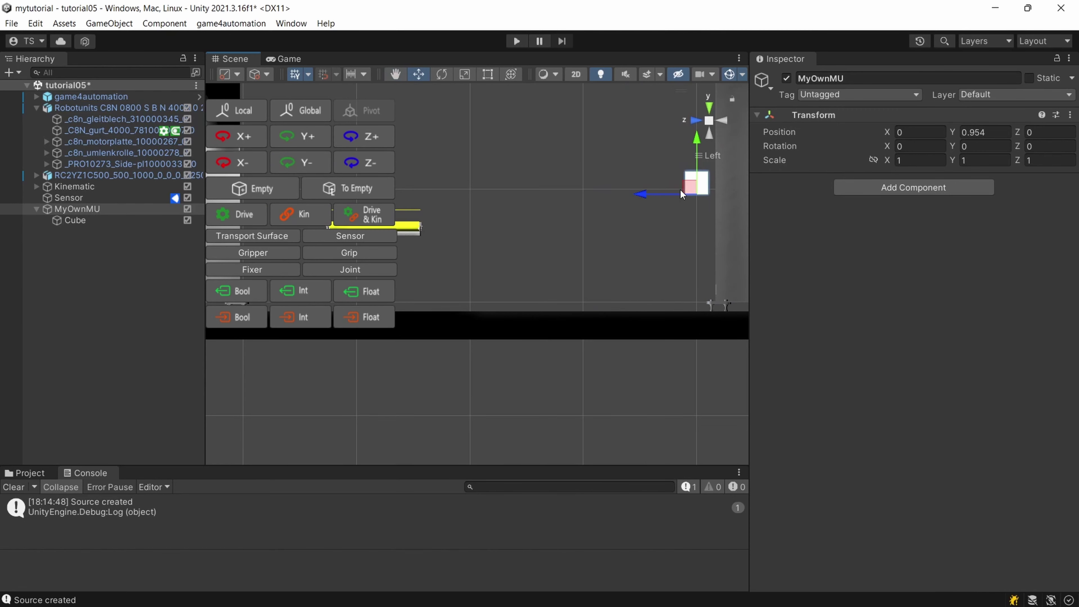
left_click_drag(642, 195, 341, 213)
scroll(519, 179, "up", 5)
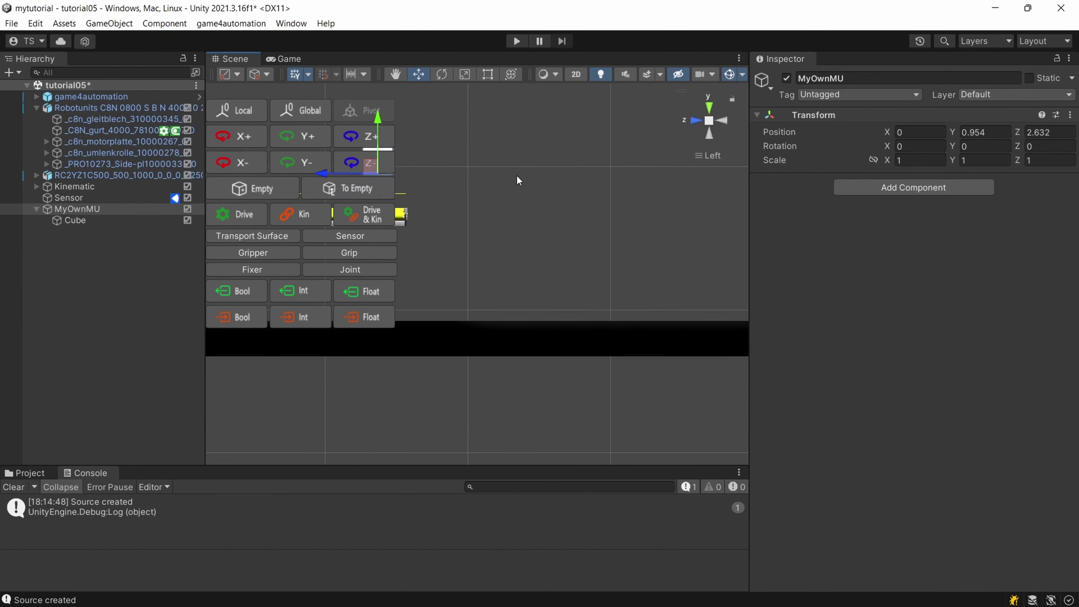
middle_click_drag(522, 179, 696, 215)
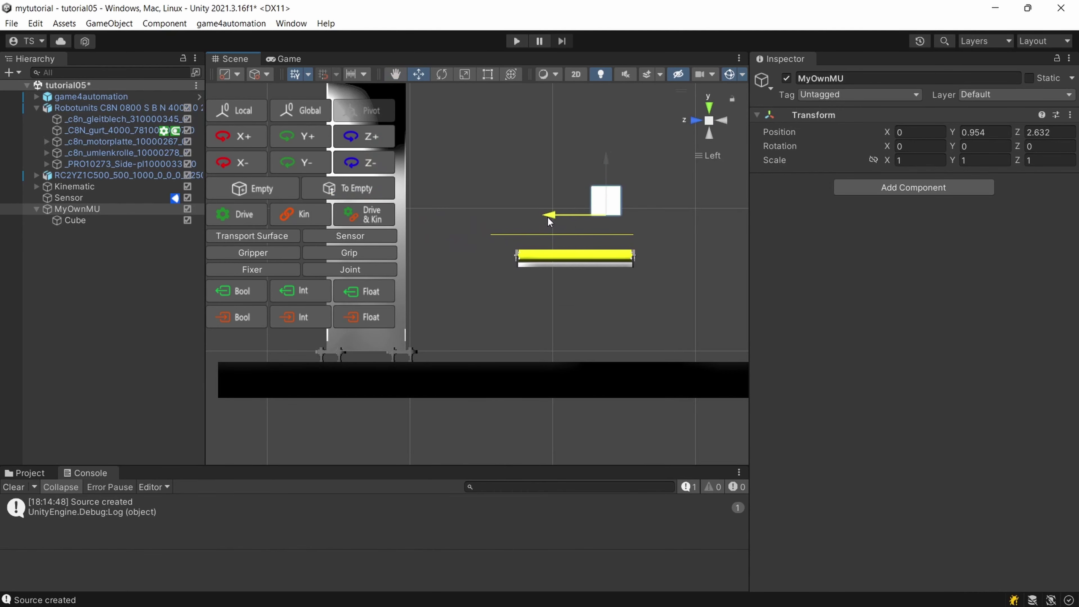
left_click_drag(549, 221, 517, 223)
left_click_drag(573, 176, 573, 199)
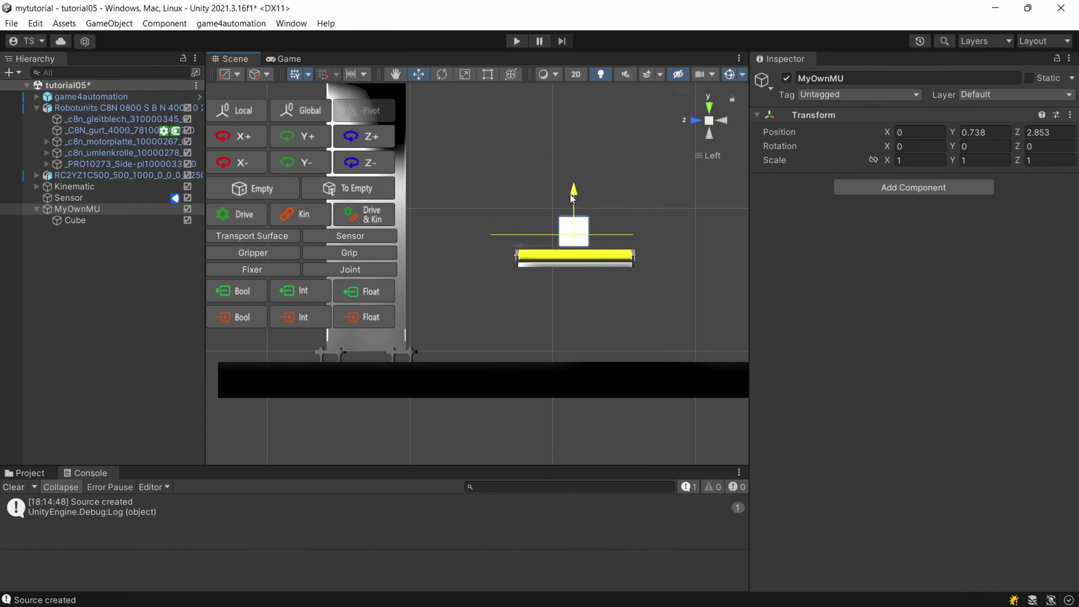
Shift MyOwnMU along the conveyor to the belt's motor end, at about X -3.963 and Z 2.893
left_click_drag(671, 139, 699, 385, "alt")
scroll(550, 211, "down", 5)
scroll(651, 301, "up", 5)
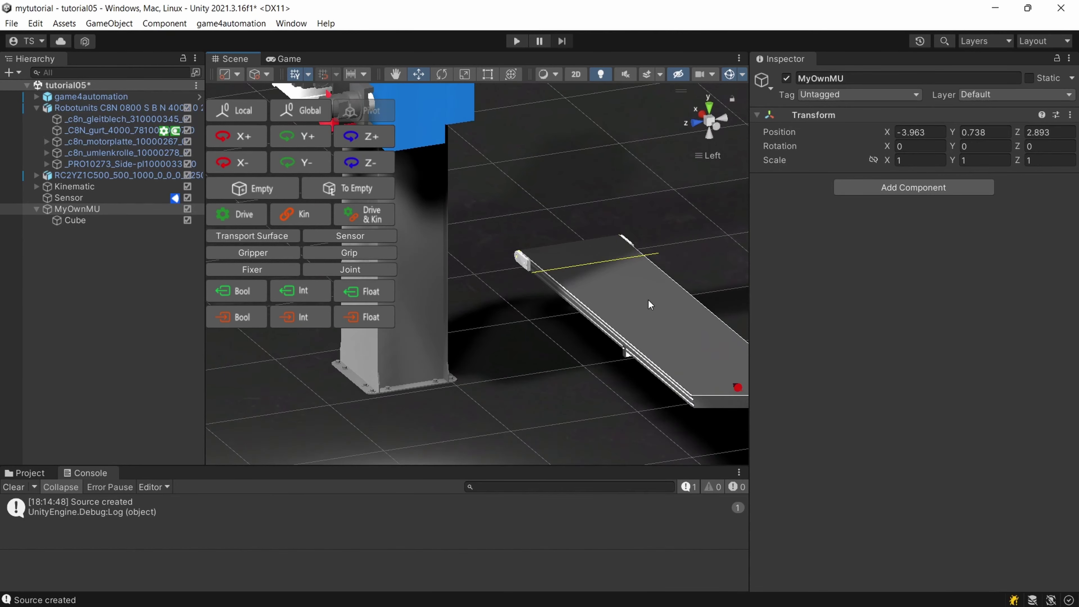
middle_click_drag(650, 306, 518, 227)
scroll(518, 226, "down", 10)
left_click(697, 155)
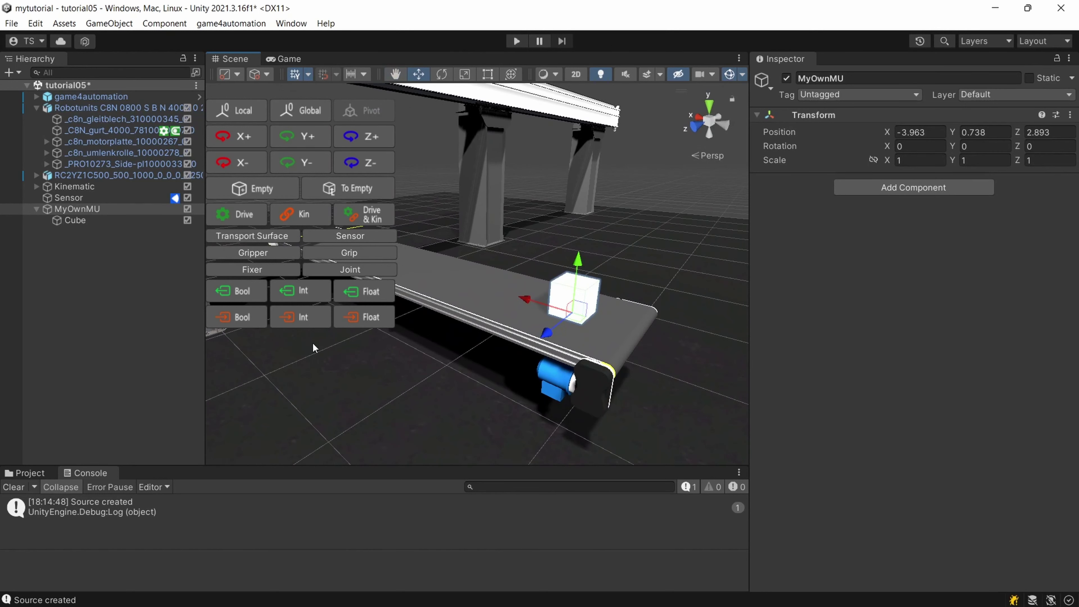
Apply the PlasticRed material from the game4automation 3DPrefabs Materials folder to the cube on the belt
left_click(28, 473)
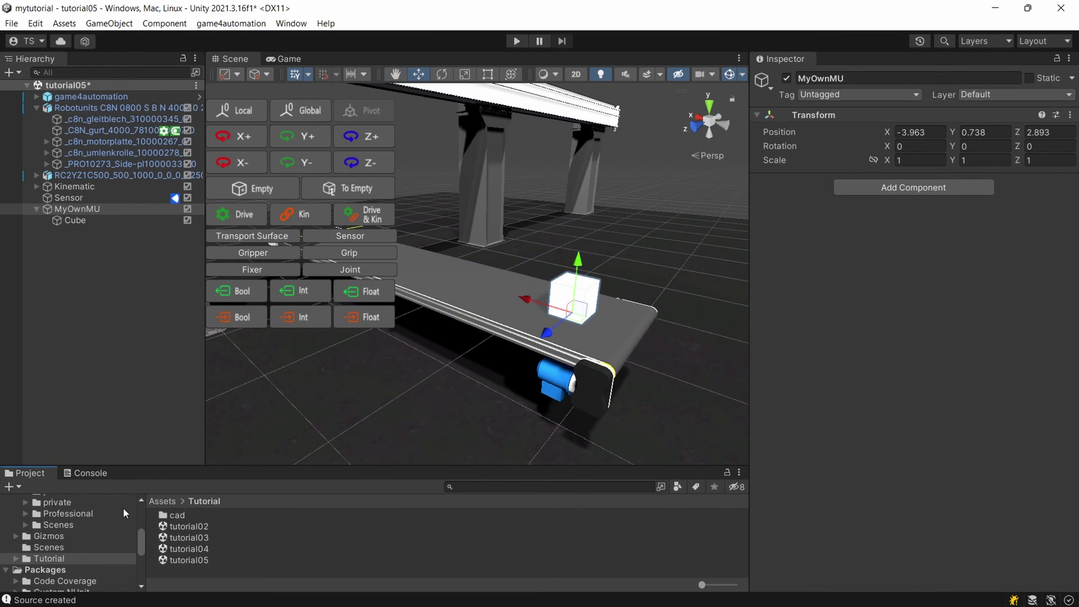
scroll(124, 514, "up", 10)
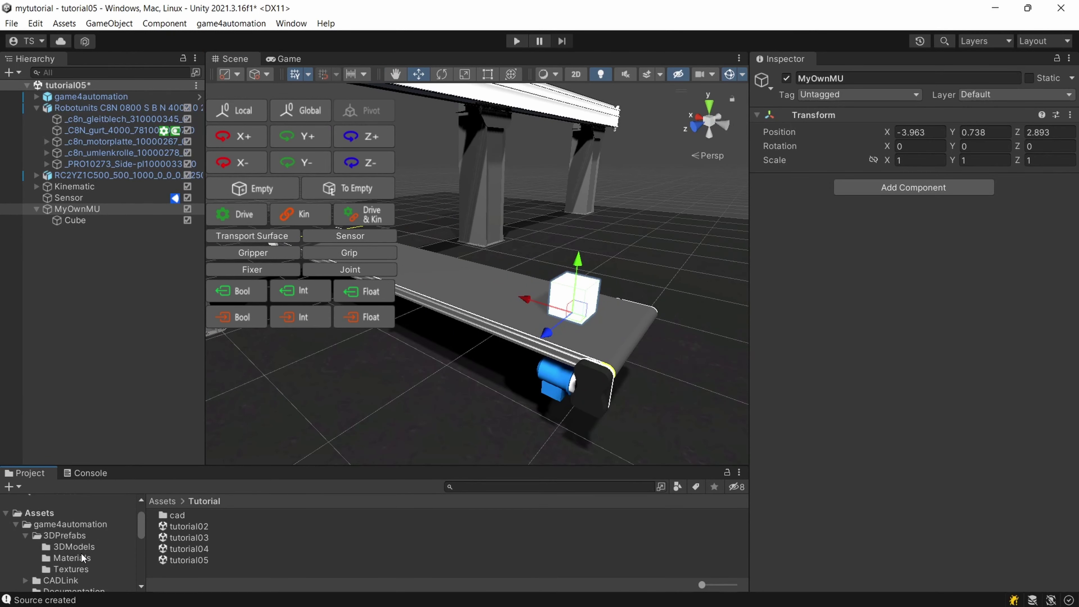
left_click(83, 558)
left_click_drag(279, 468, 282, 406)
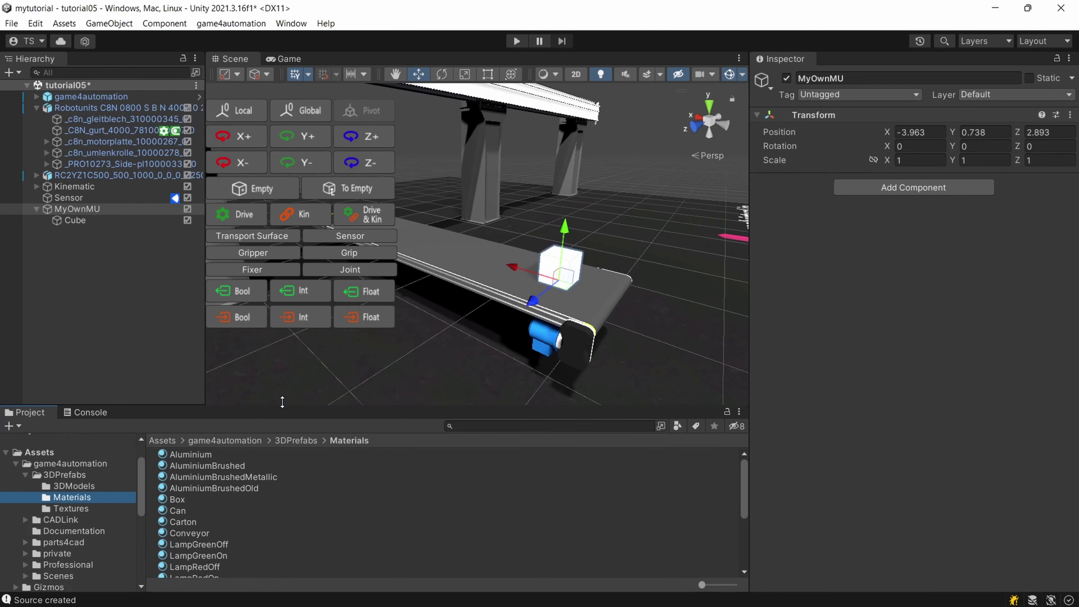
scroll(251, 524, "down", 5)
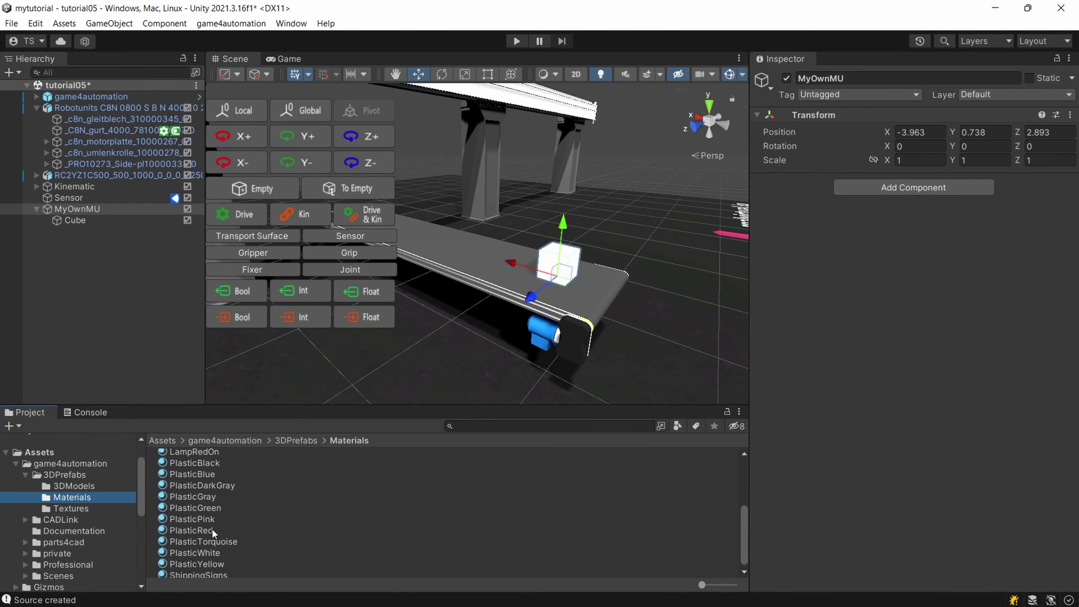
left_click_drag(187, 534, 548, 274)
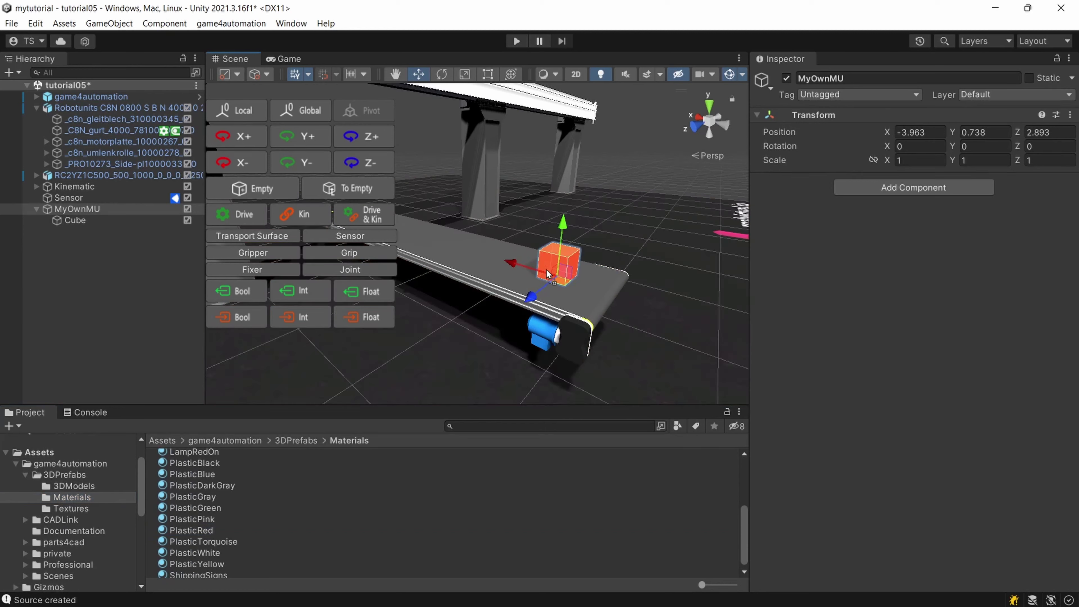
Examine the recoloured cube on the conveyor belt from several distances and angles with nothing selected
left_click(633, 332)
scroll(630, 332, "up", 5)
middle_click_drag(592, 320, 562, 302)
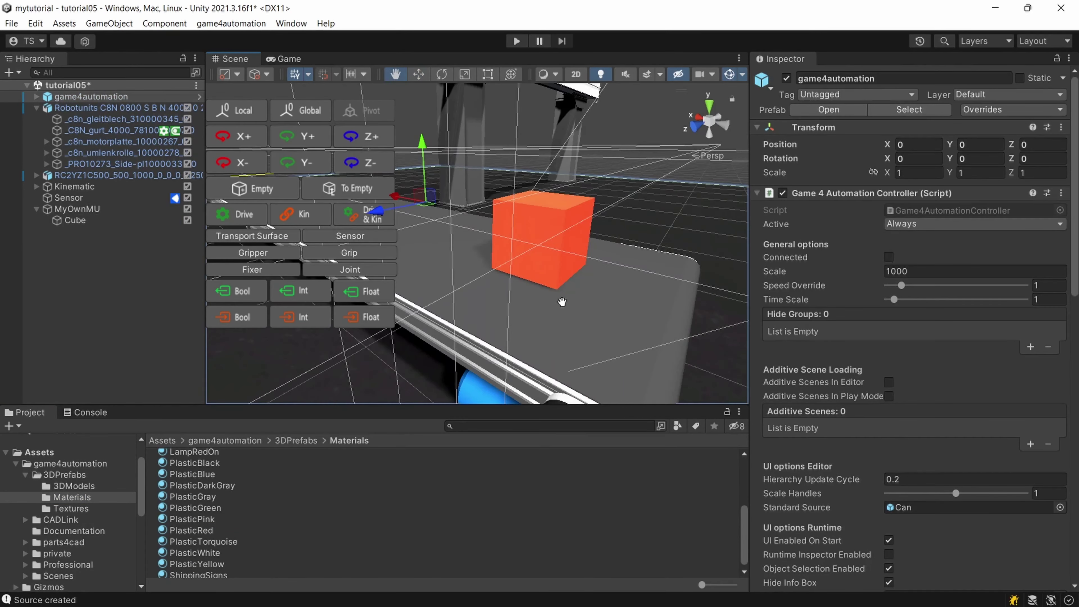
scroll(562, 302, "down", 5)
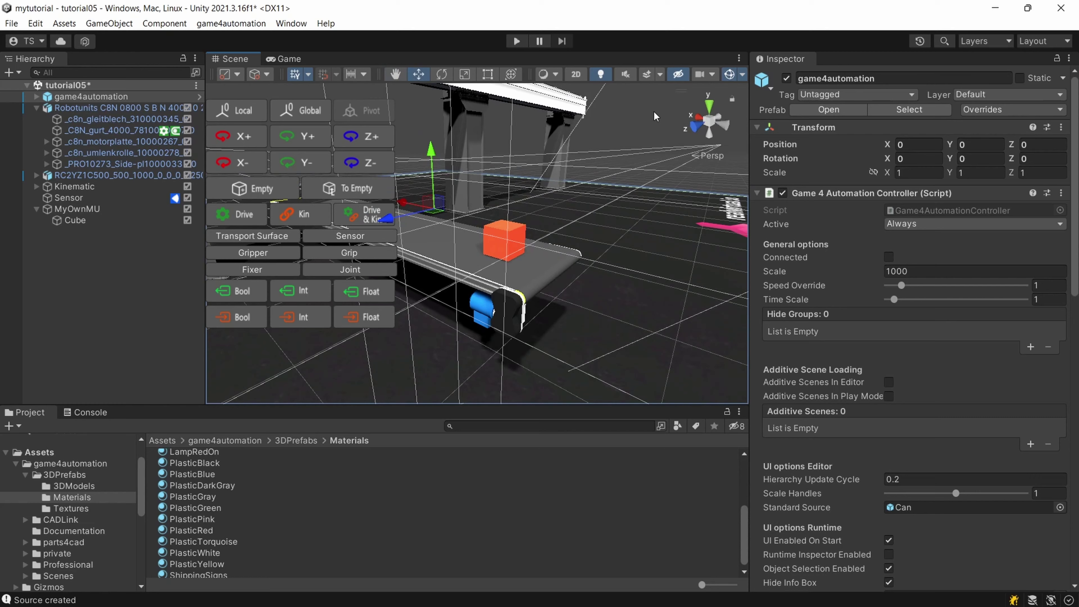
left_click(654, 112)
scroll(633, 157, "up", 3)
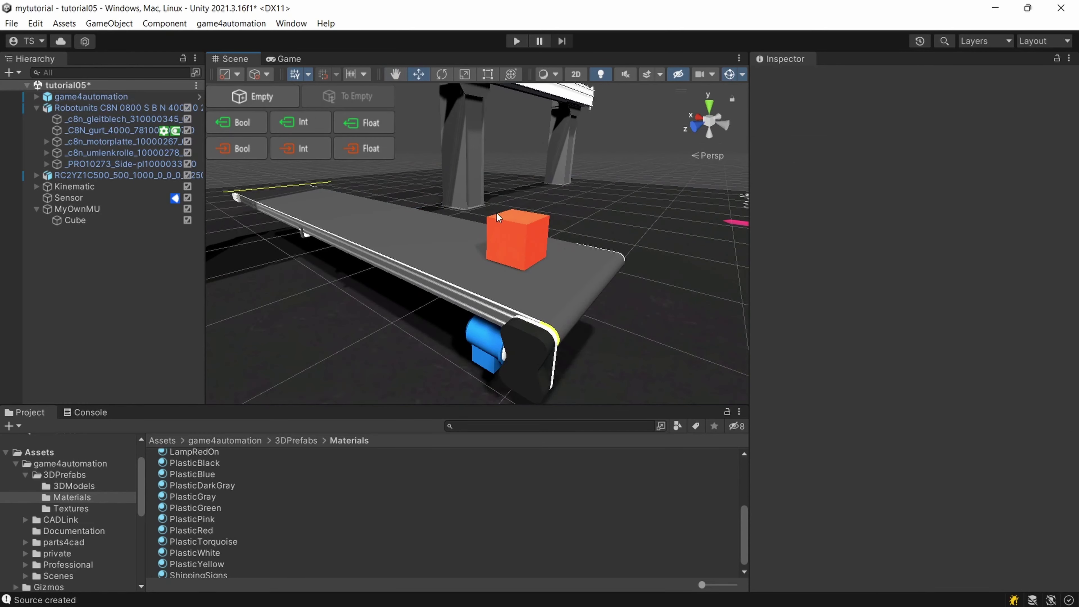
right_click_drag(496, 213, 404, 219)
Assign the child Cube of MyOwnMU to the g4a MU layer
left_click(68, 212)
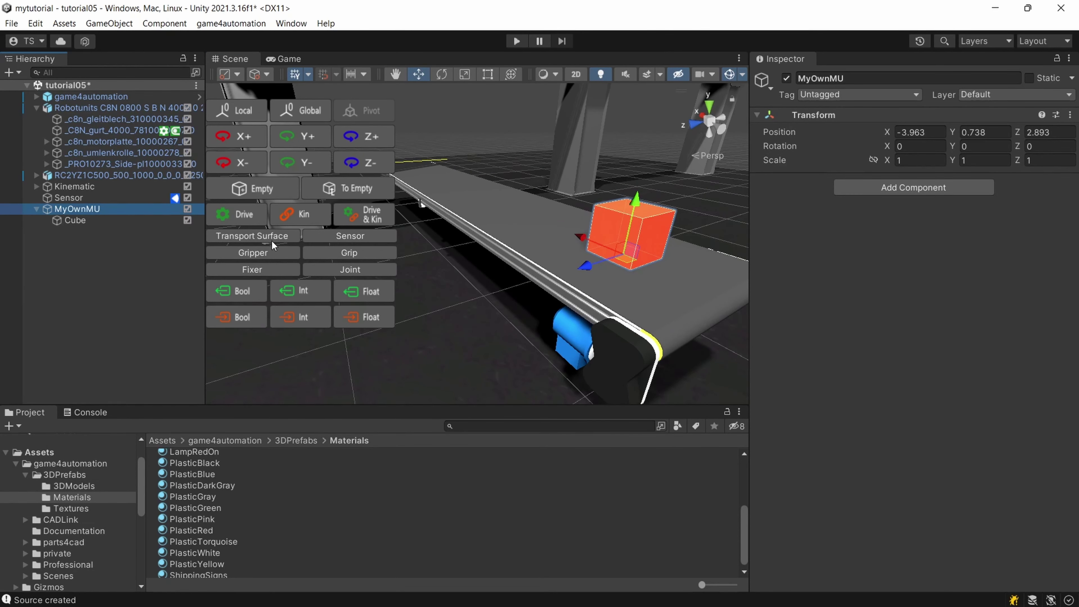
left_click(81, 220)
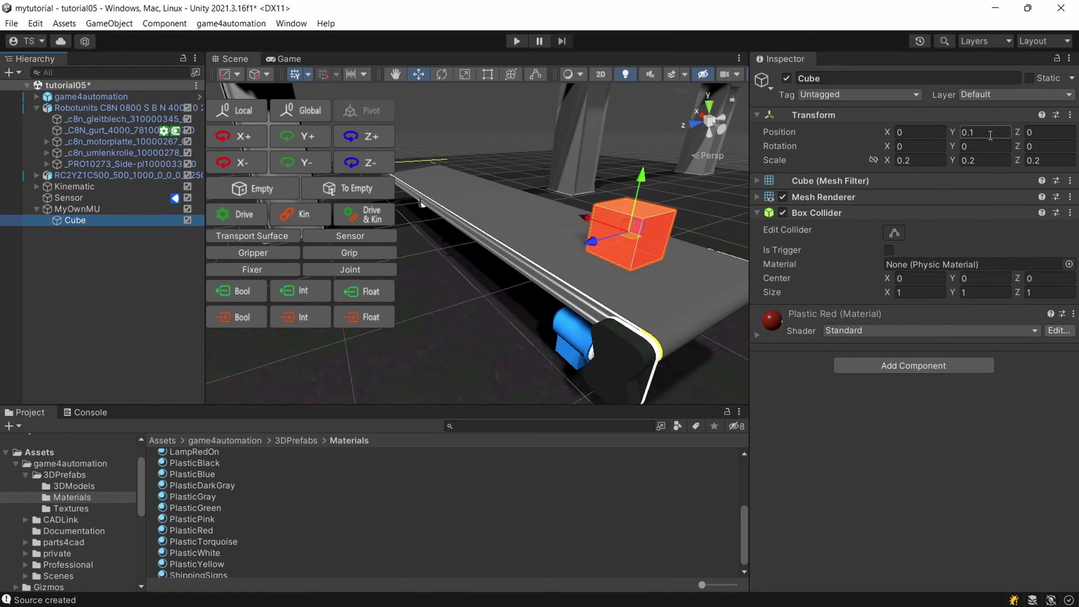
left_click(988, 96)
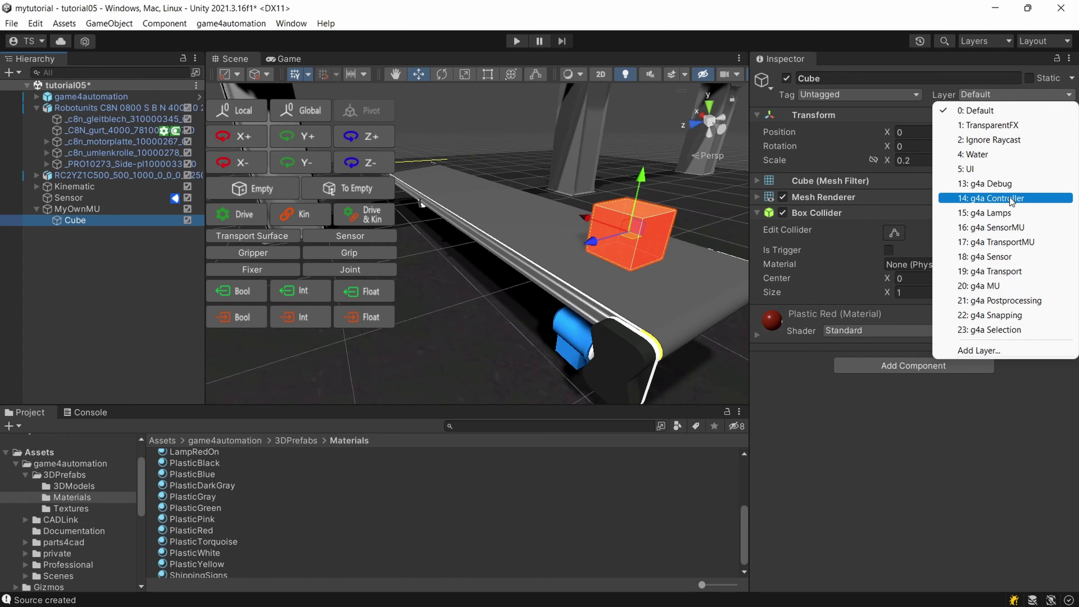
left_click(1010, 286)
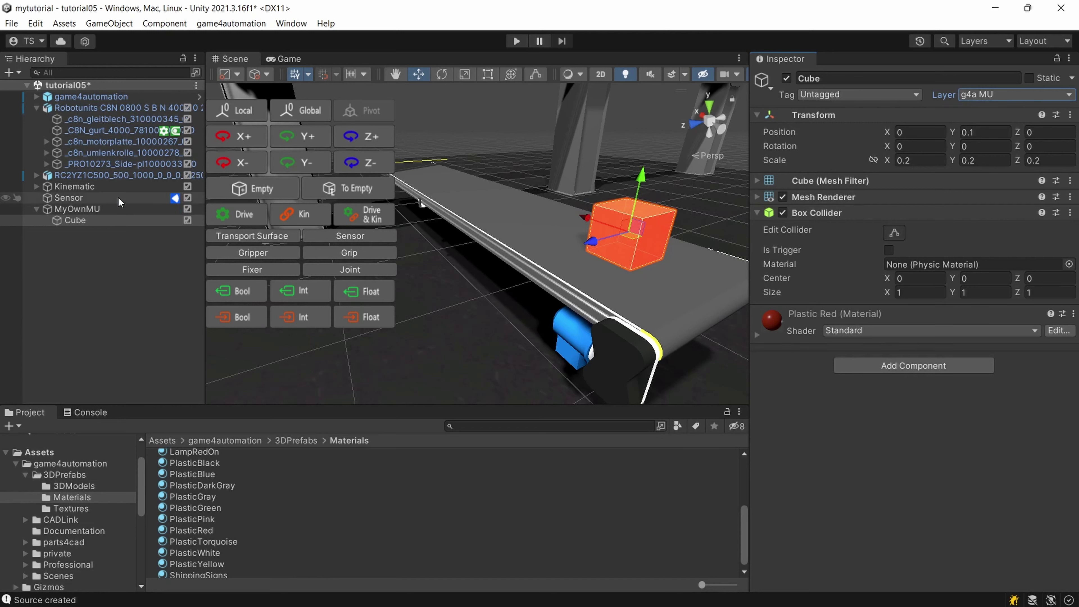
Add the Source component to MyOwnMU and review its generation settings
left_click(101, 210)
left_click(932, 190)
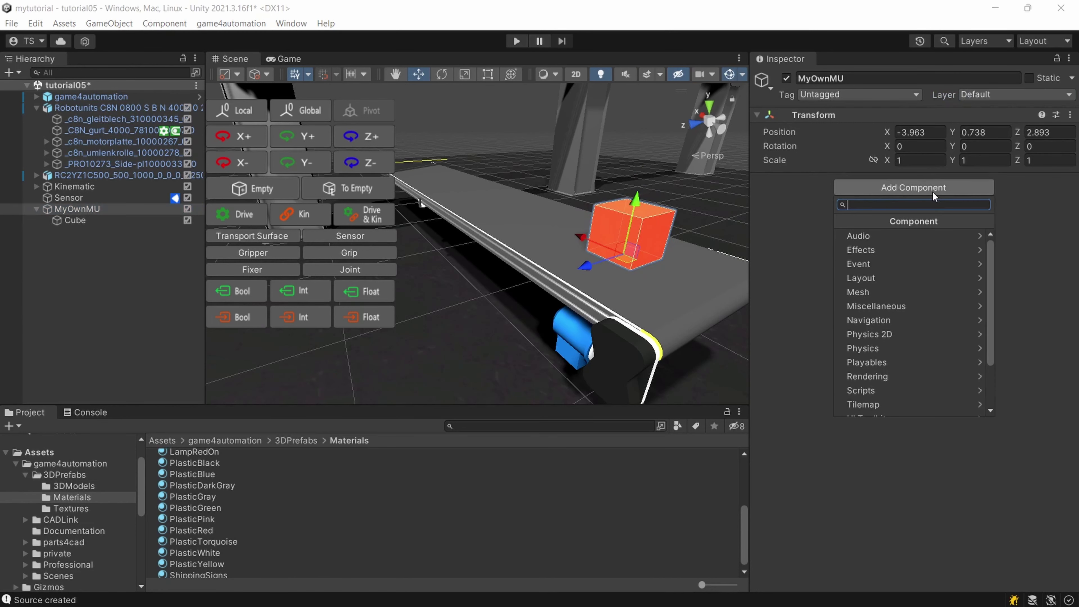
type("S")
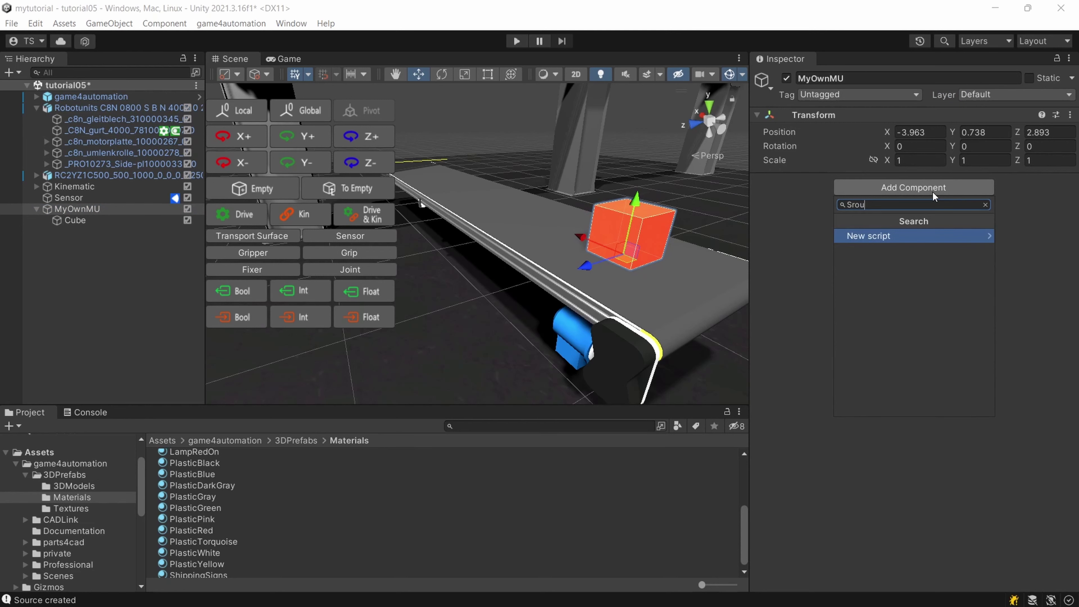
type("ource")
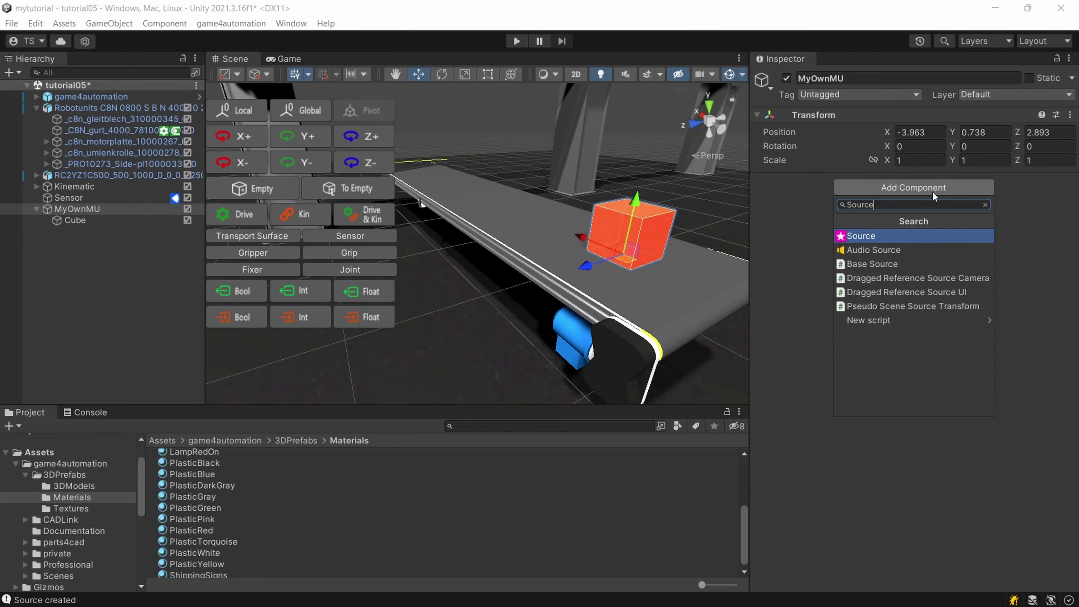
key("Return")
scroll(961, 462, "down", 5)
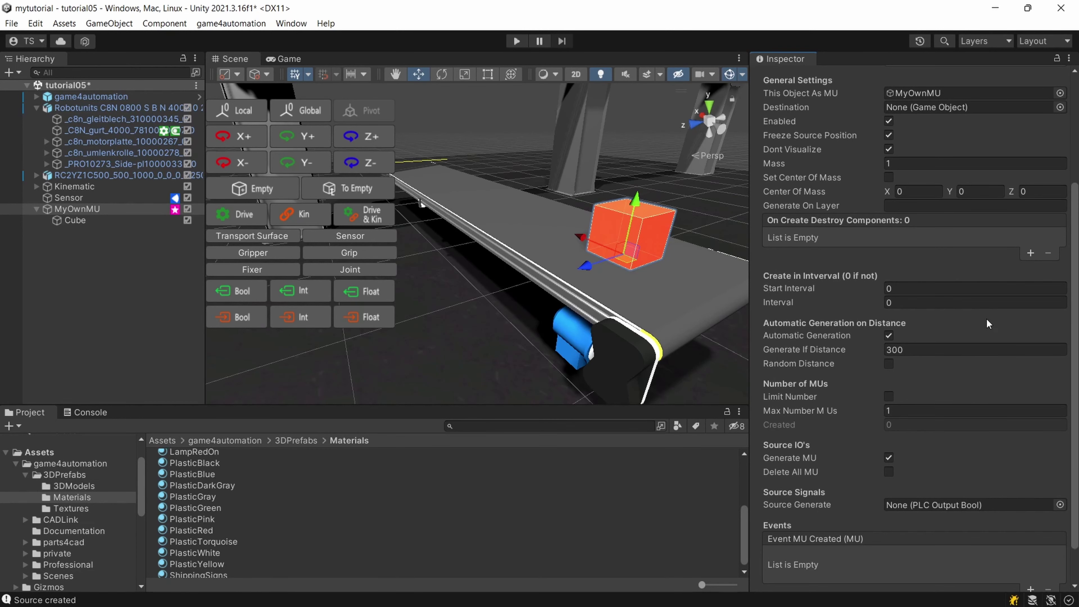
scroll(808, 368, "up", 4)
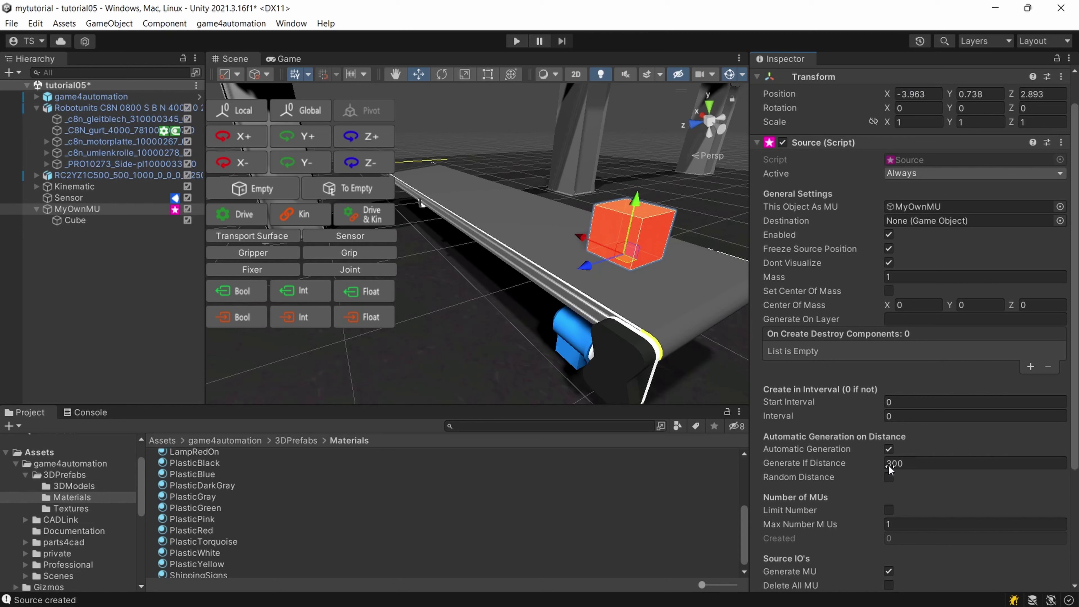
Add the MU component to MyOwnMU and review the settings of MyOwnMU and its child Cube
scroll(924, 435, "down", 5)
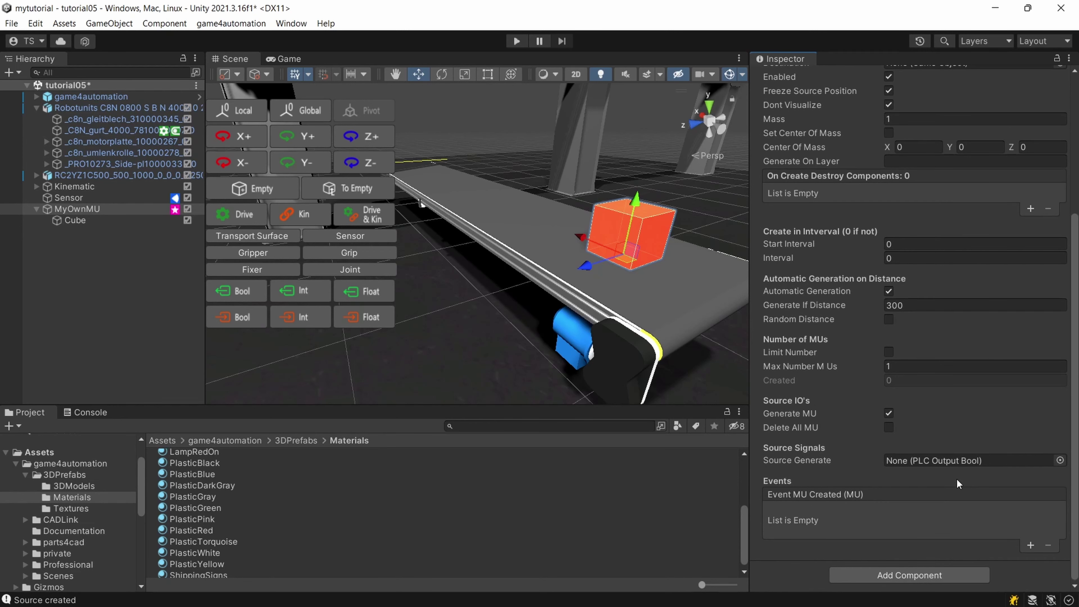
left_click(912, 575)
type("MU")
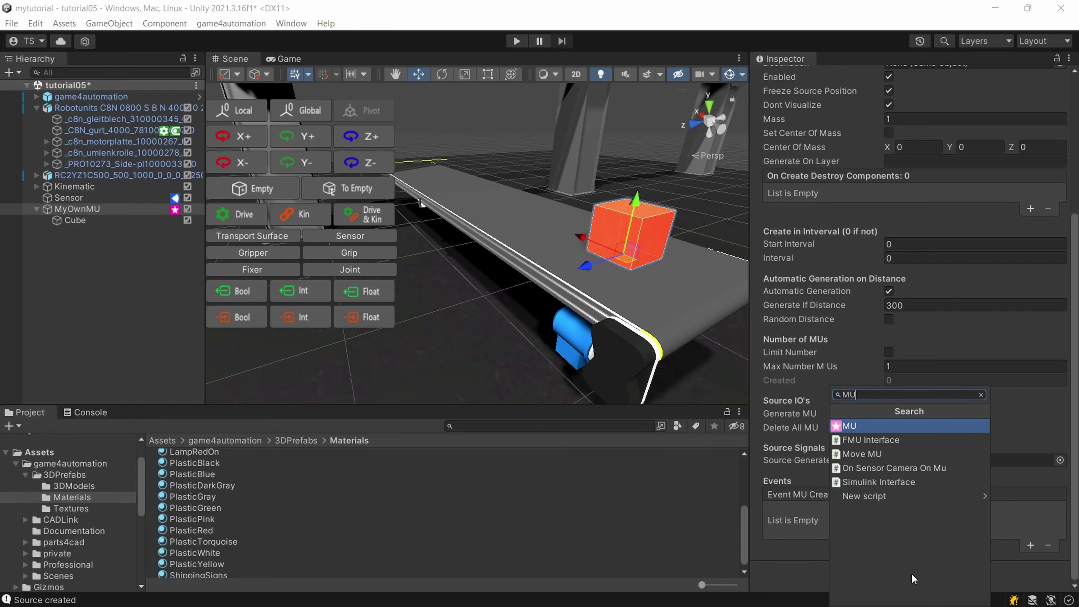
key("Return")
scroll(895, 565, "down", 9)
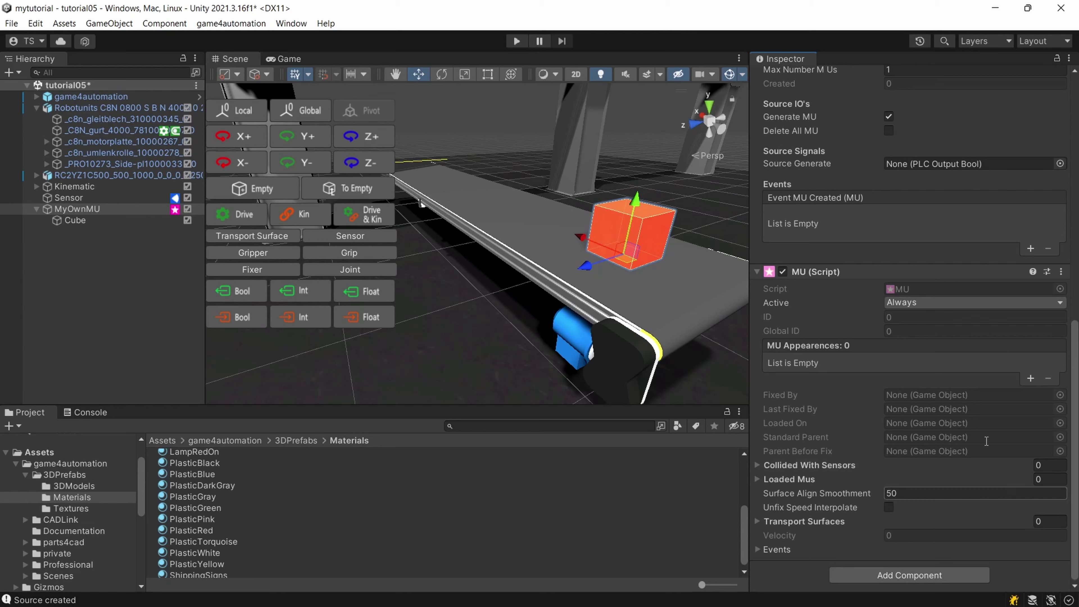
scroll(906, 400, "up", 14)
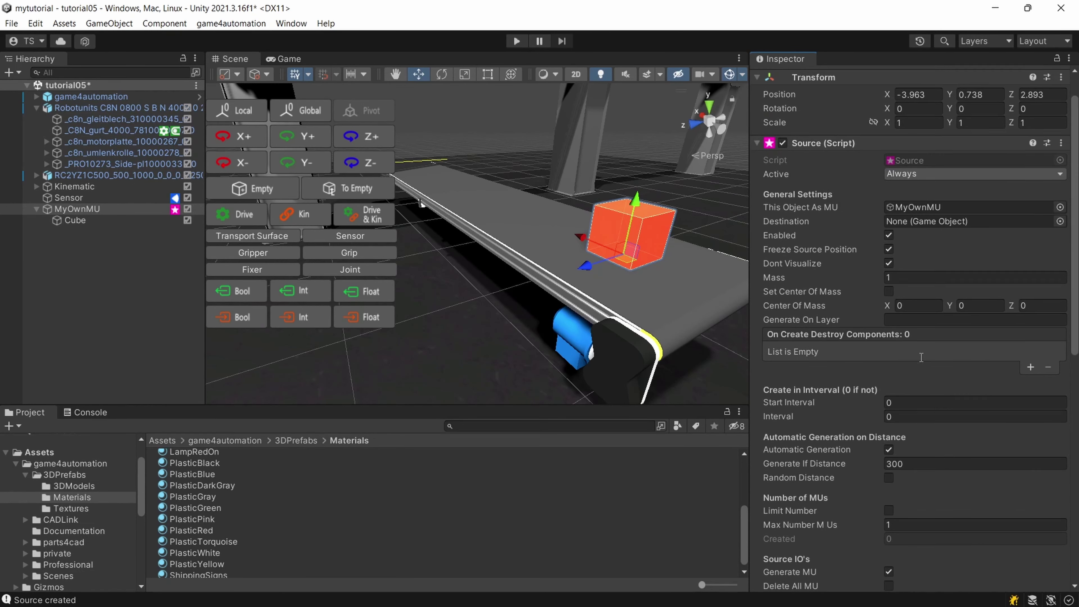
scroll(913, 379, "up", 2)
left_click(115, 220)
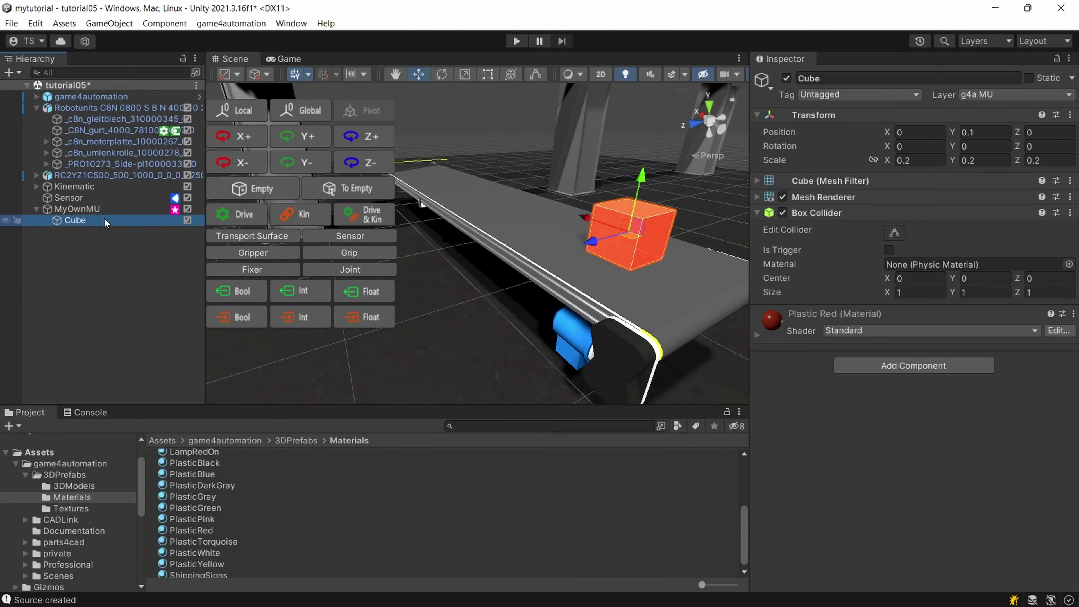
left_click(107, 210)
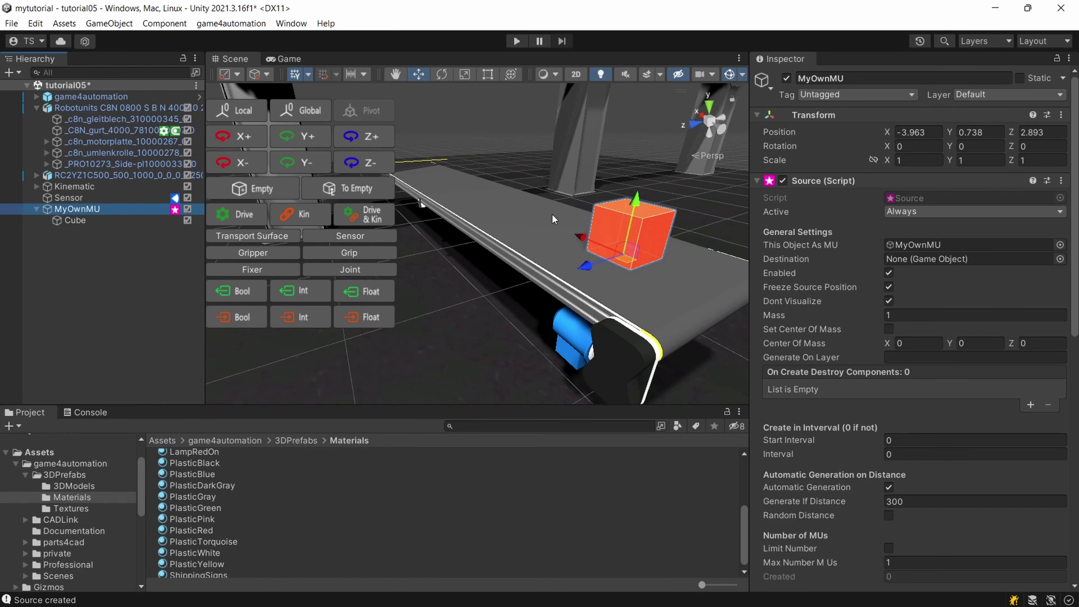
Run the simulation and follow the generated MyOwnMU cubes along the conveyor past the sensor to the belt's end
scroll(552, 214, "down", 3)
right_click_drag(552, 215, 683, 214)
middle_click_drag(682, 215, 770, 229)
scroll(770, 229, "down", 2)
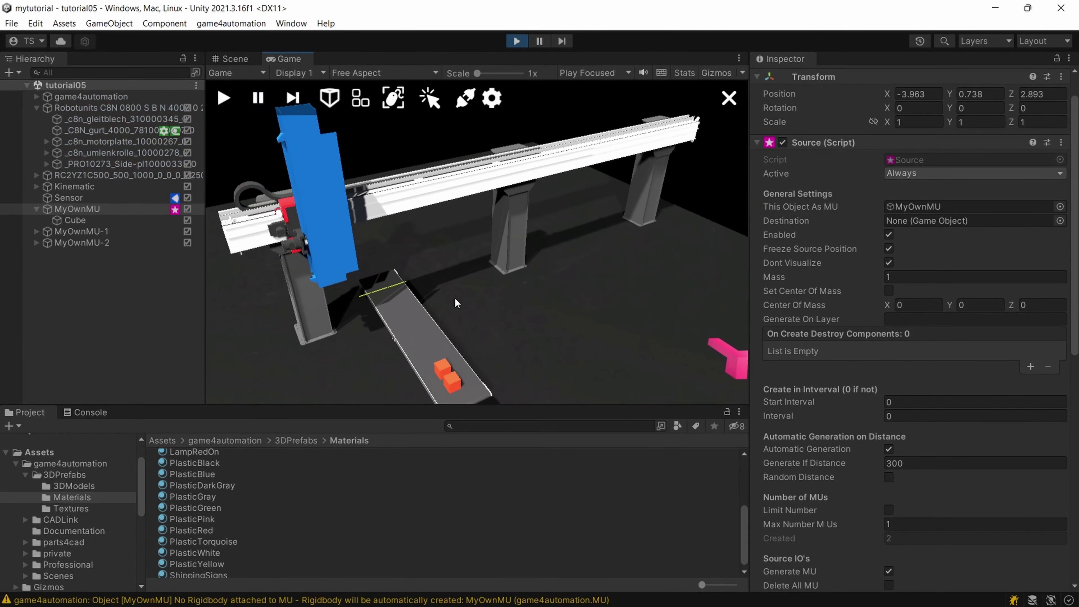
right_click_drag(454, 298, 535, 241)
scroll(521, 302, "up", 3)
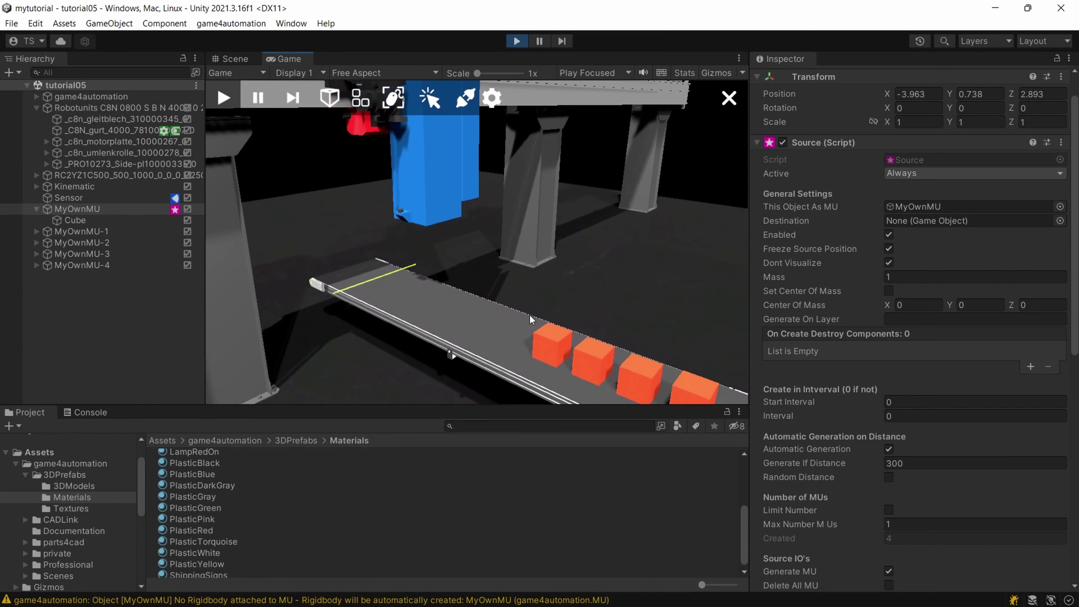
right_click_drag(529, 316, 565, 329)
scroll(517, 315, "up", 1)
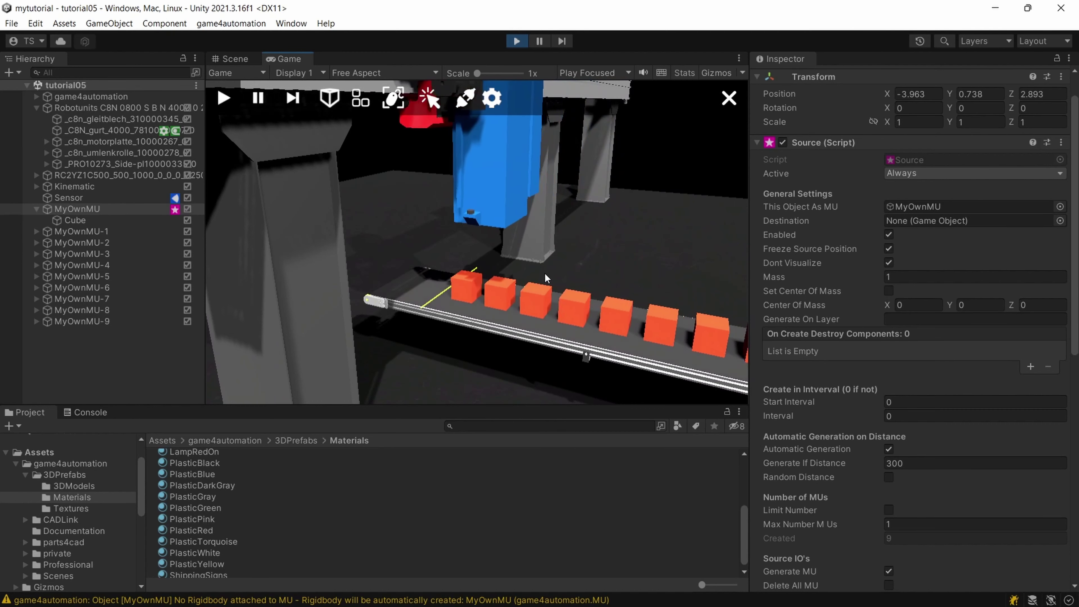
right_click_drag(532, 258, 568, 283)
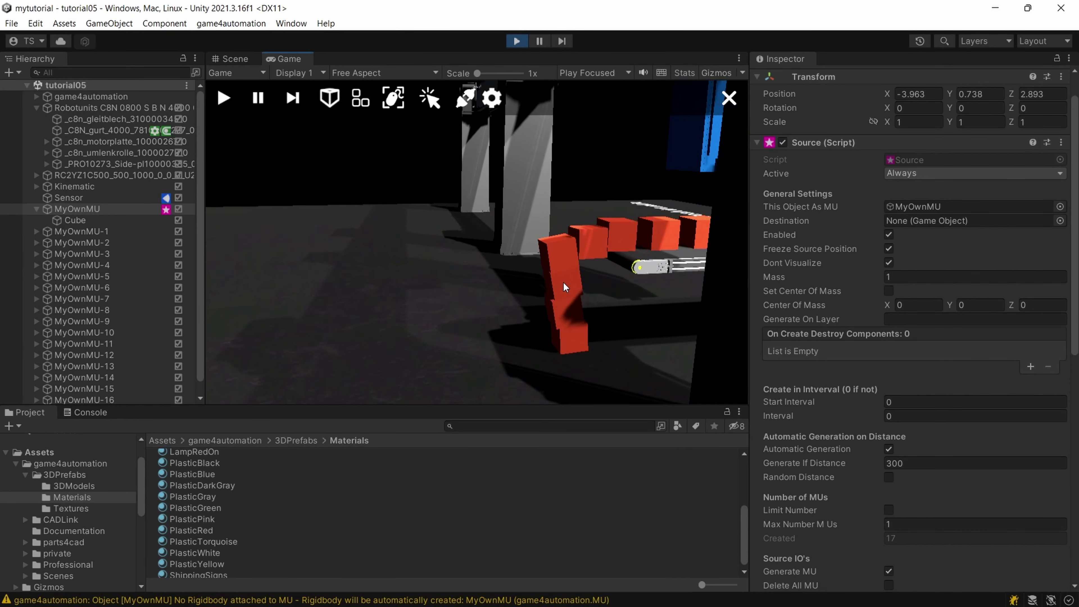
mouse_move(568, 283)
right_mouse_down()
mouse_move(659, 277)
mouse_move(571, 281)
mouse_move(584, 273)
right_mouse_up()
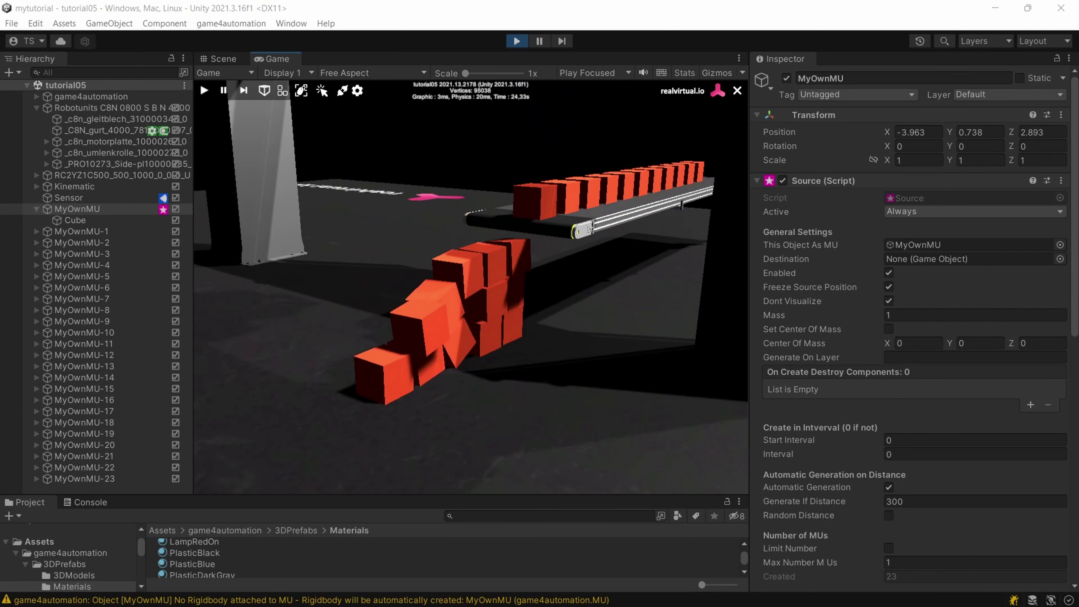